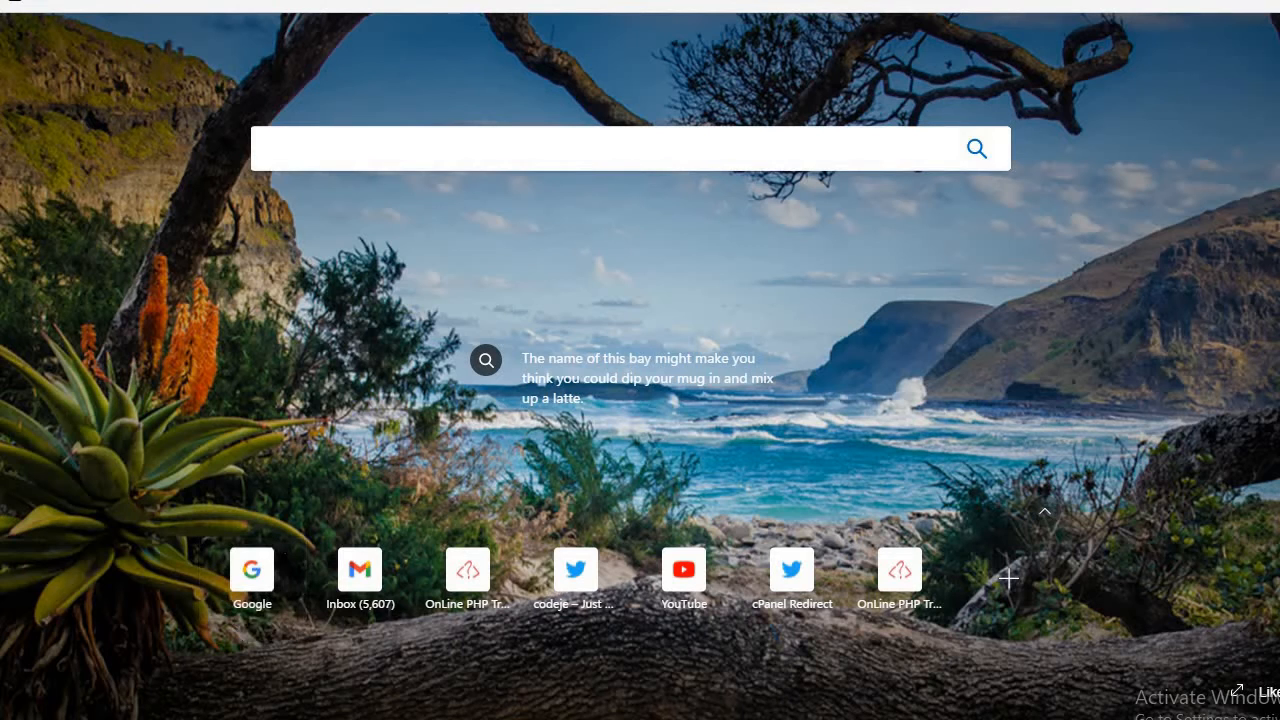
left_click(400, 0)
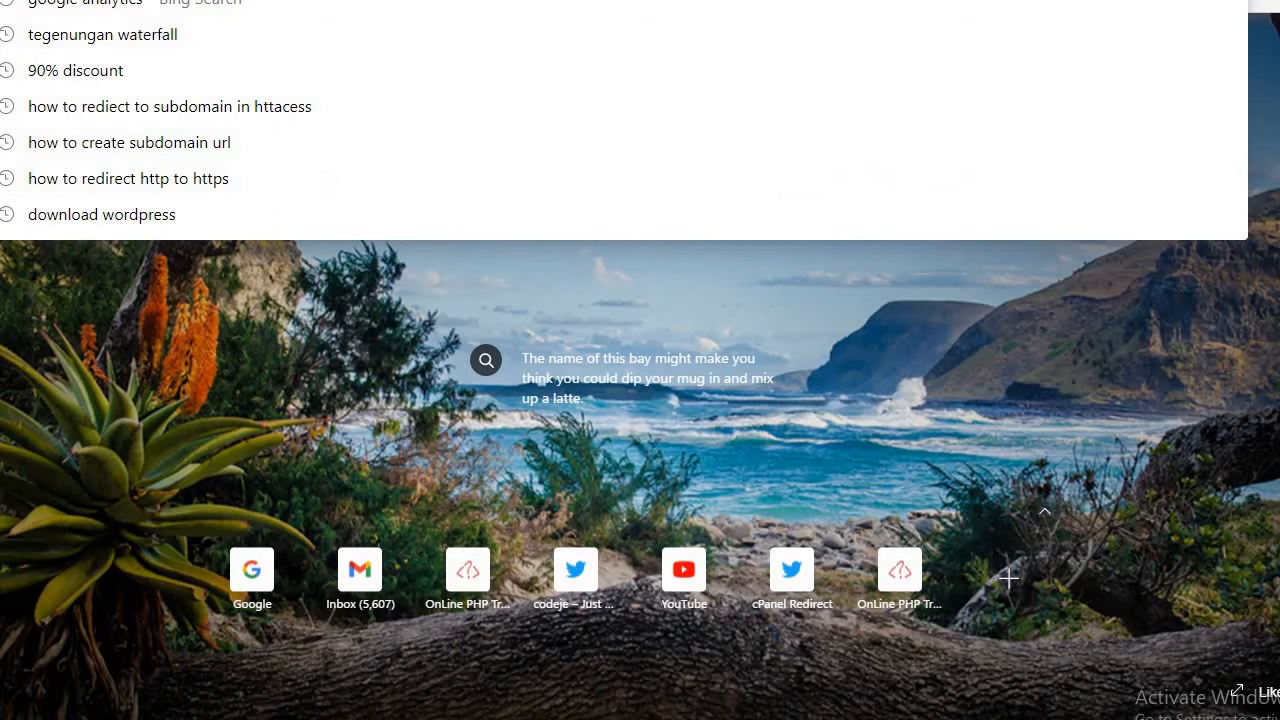
type("www.google.co.in")
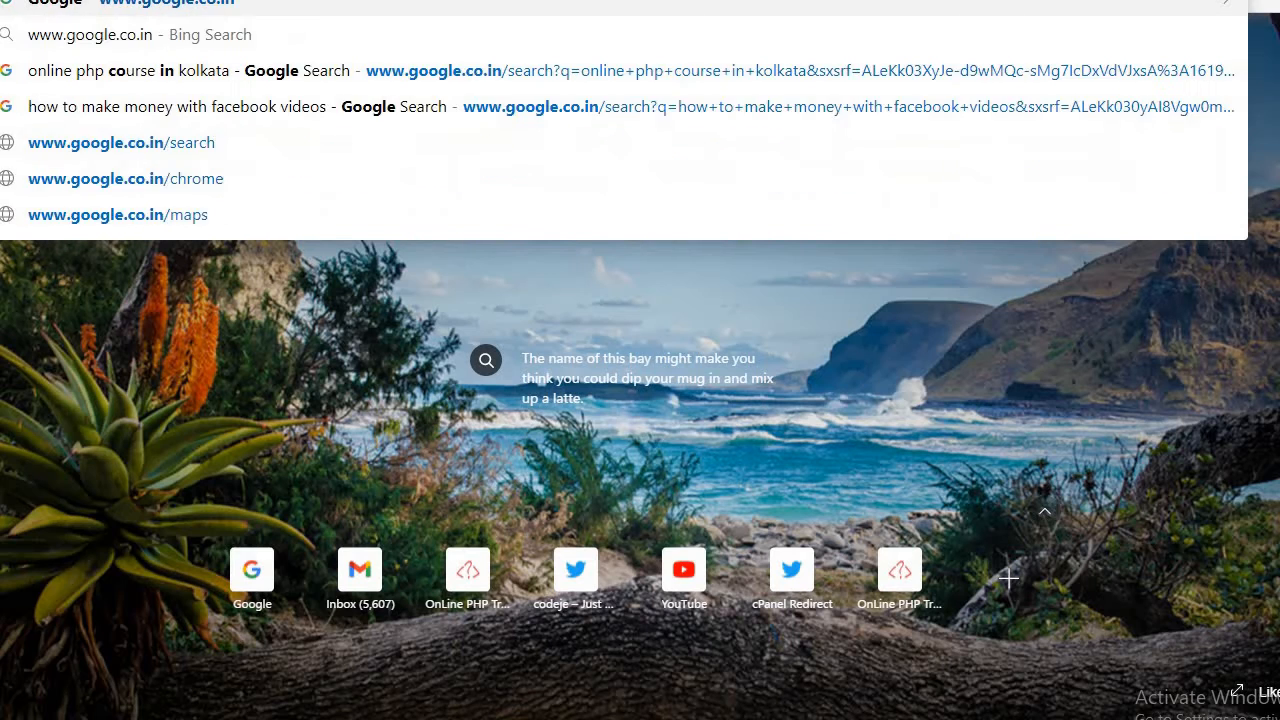
key("Return")
type("w")
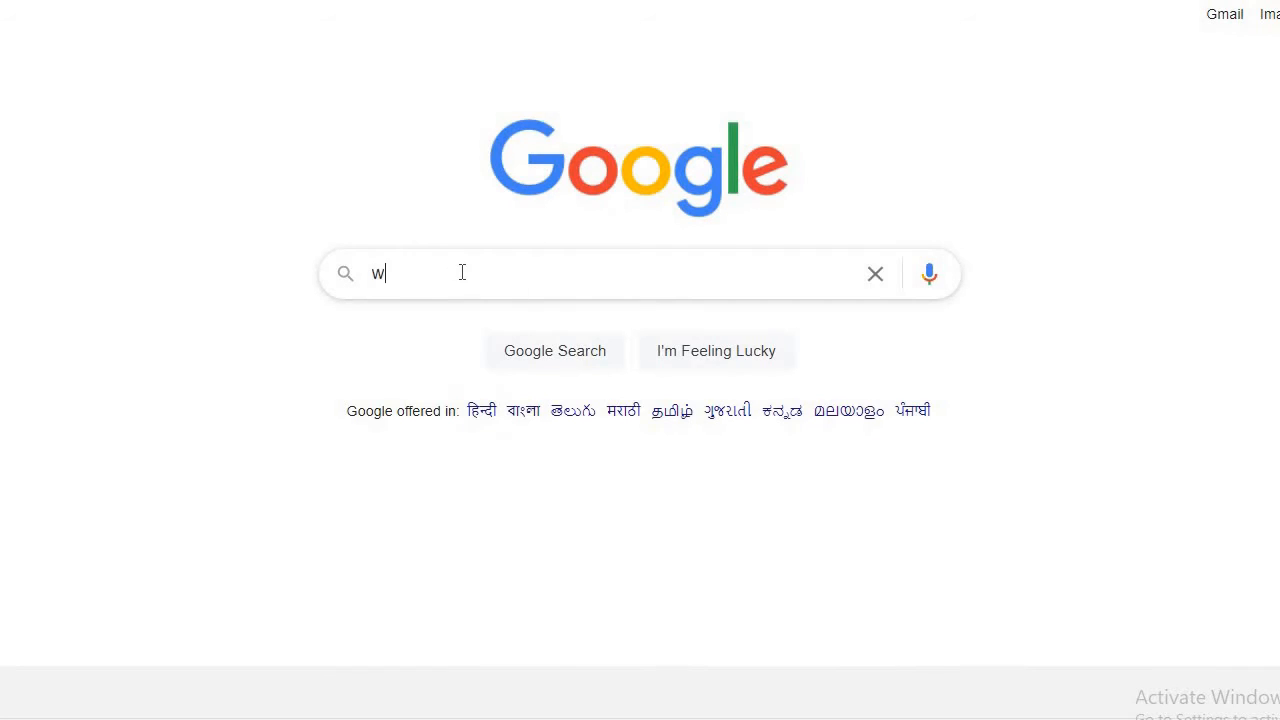
type("ordre")
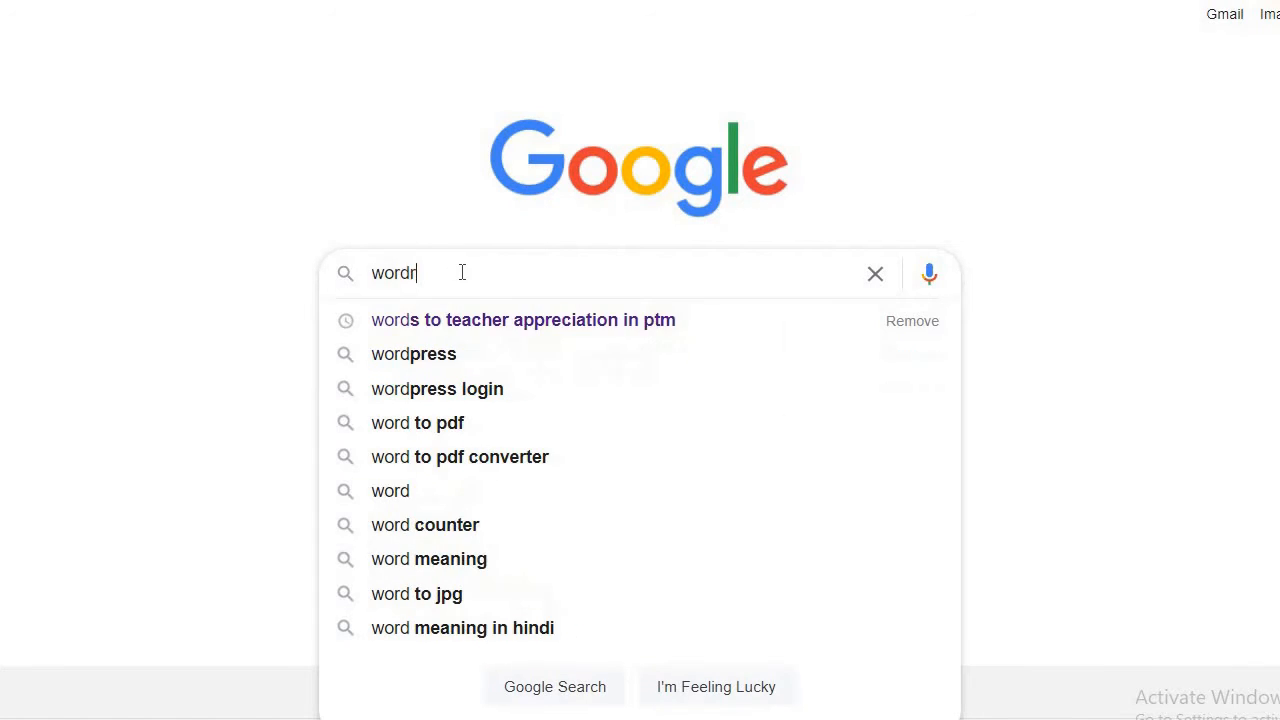
key("BackSpace")
key("BackSpace")
type("pres")
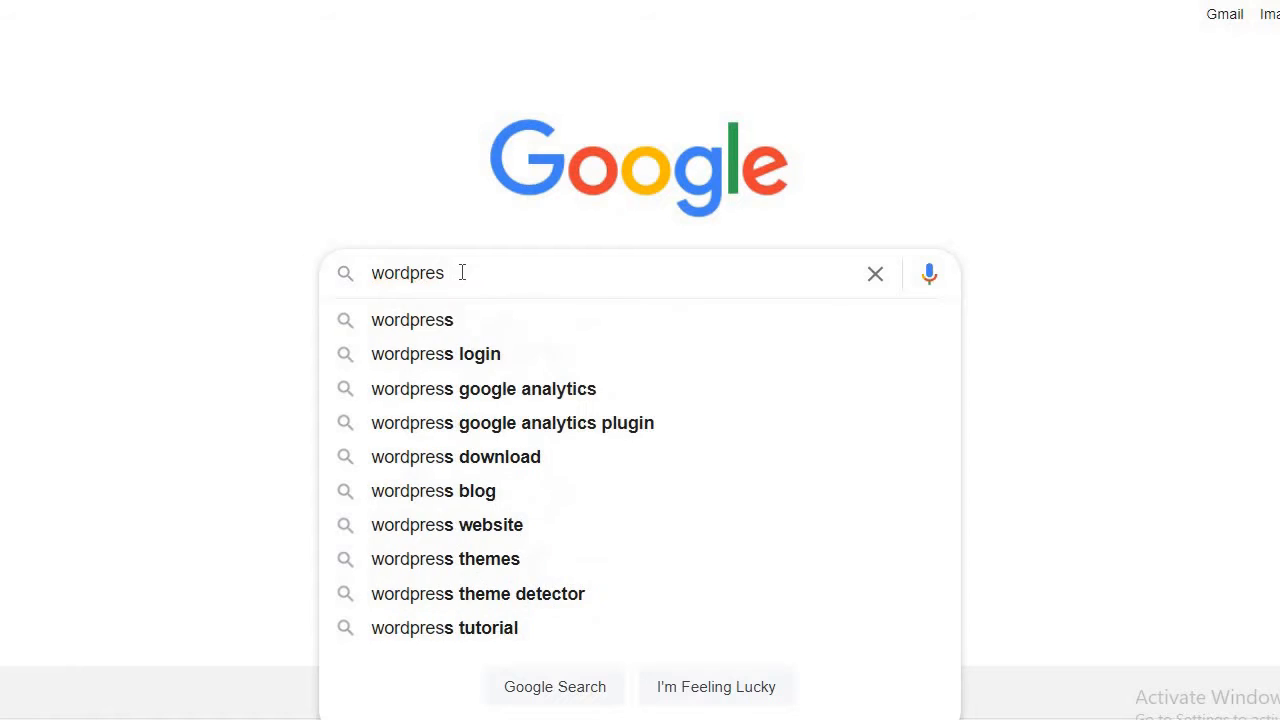
type("s dow")
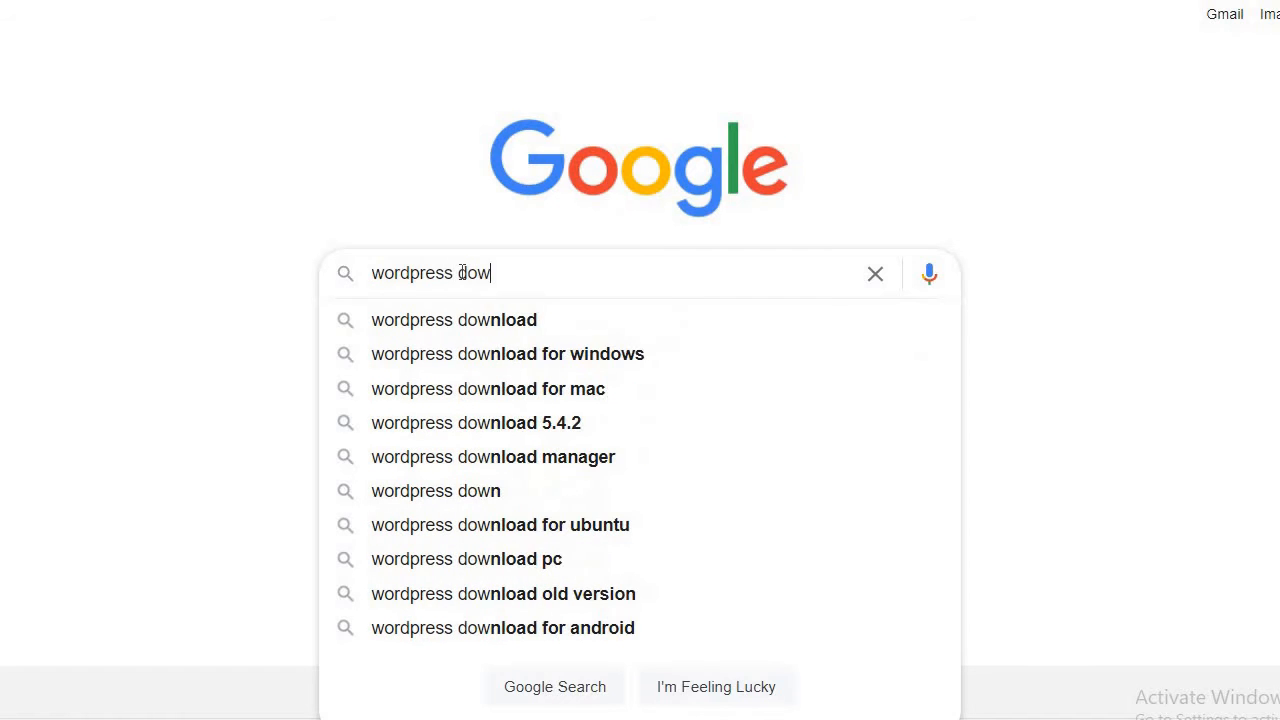
left_click(450, 317)
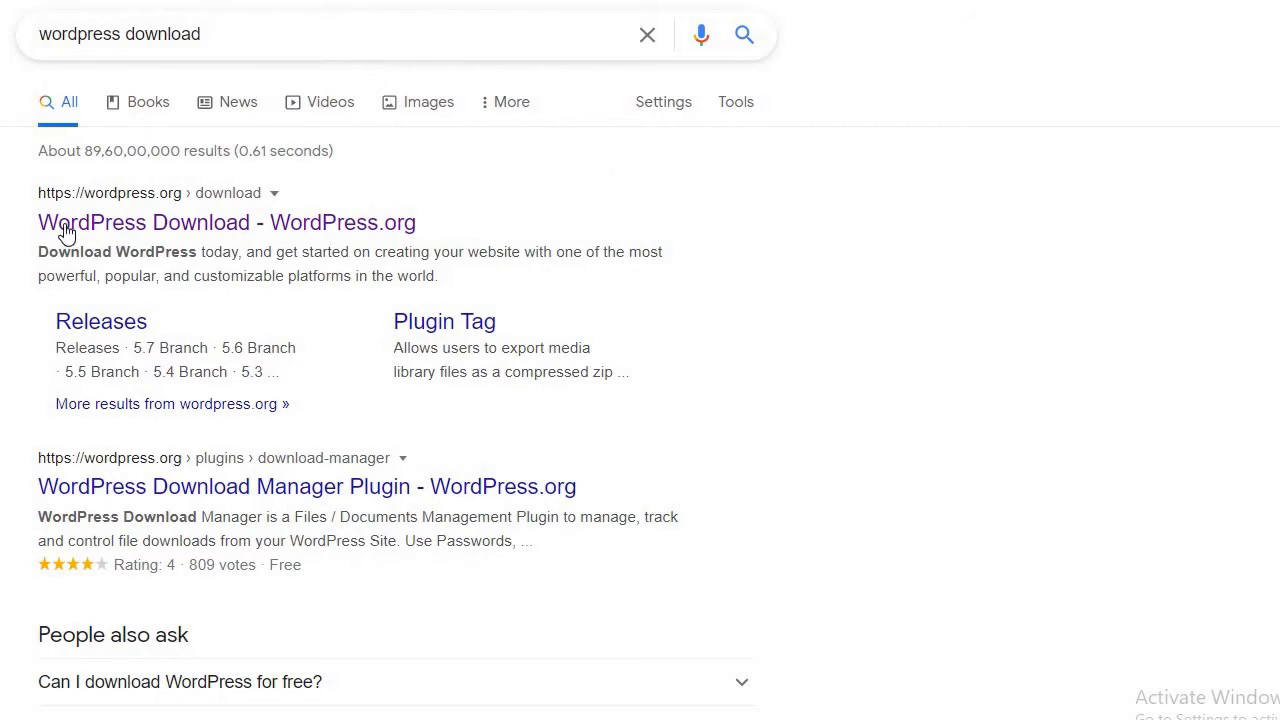
Open the WordPress.org download result and scroll to the Download WordPress 5.7.1 button.
left_click(198, 232)
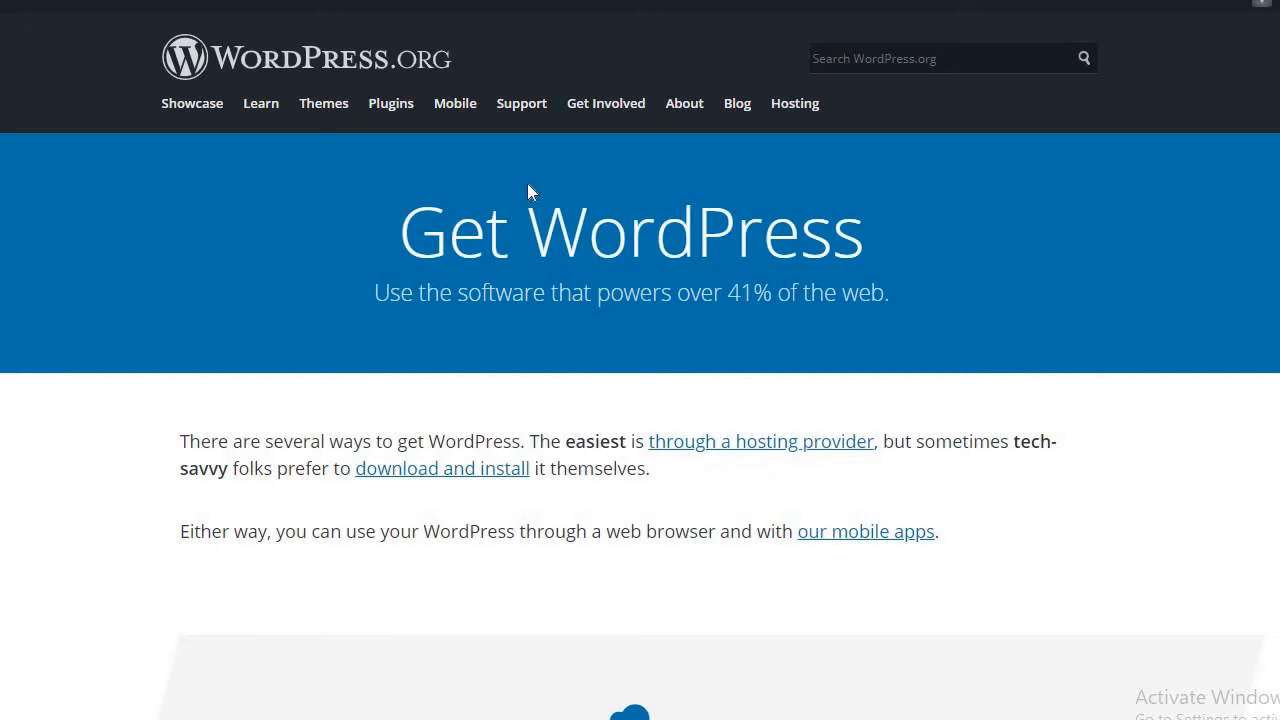
scroll(640, 370, "down", 10)
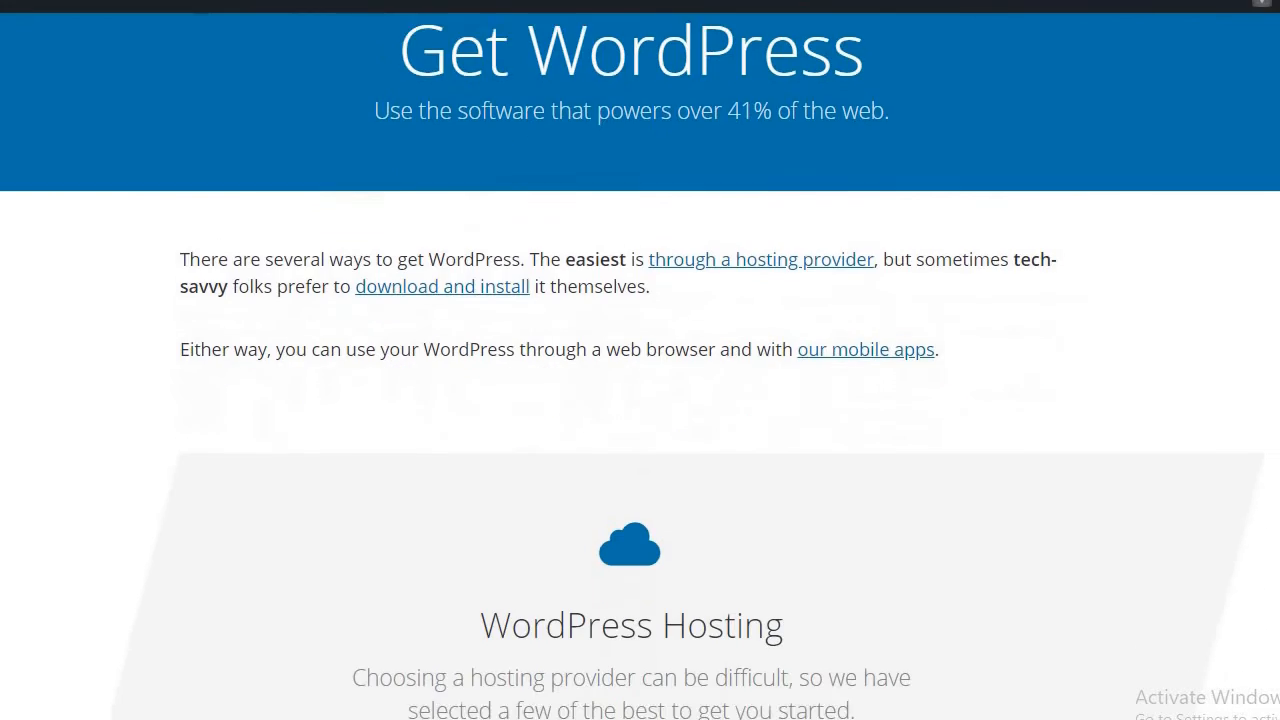
scroll(980, 525, "down", 2)
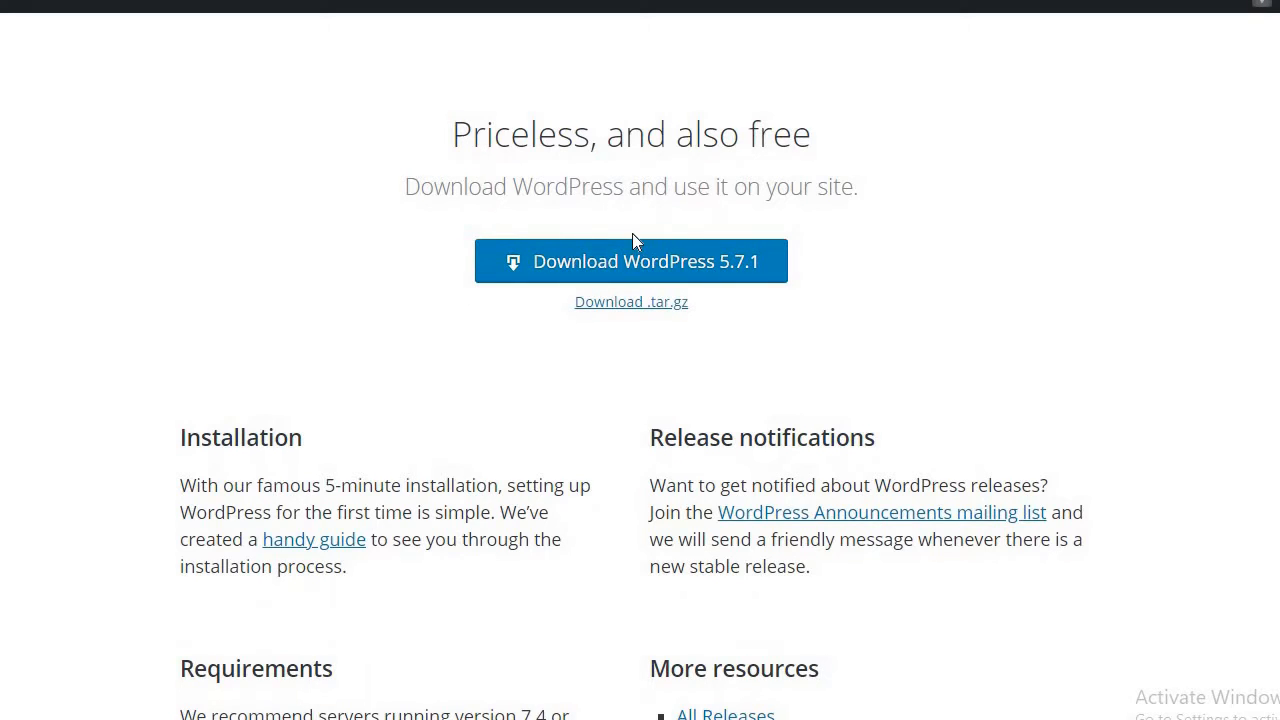
Download the WordPress 5.7.1 zip (16.1 MB) and confirm it in the downloads list.
left_click(592, 266)
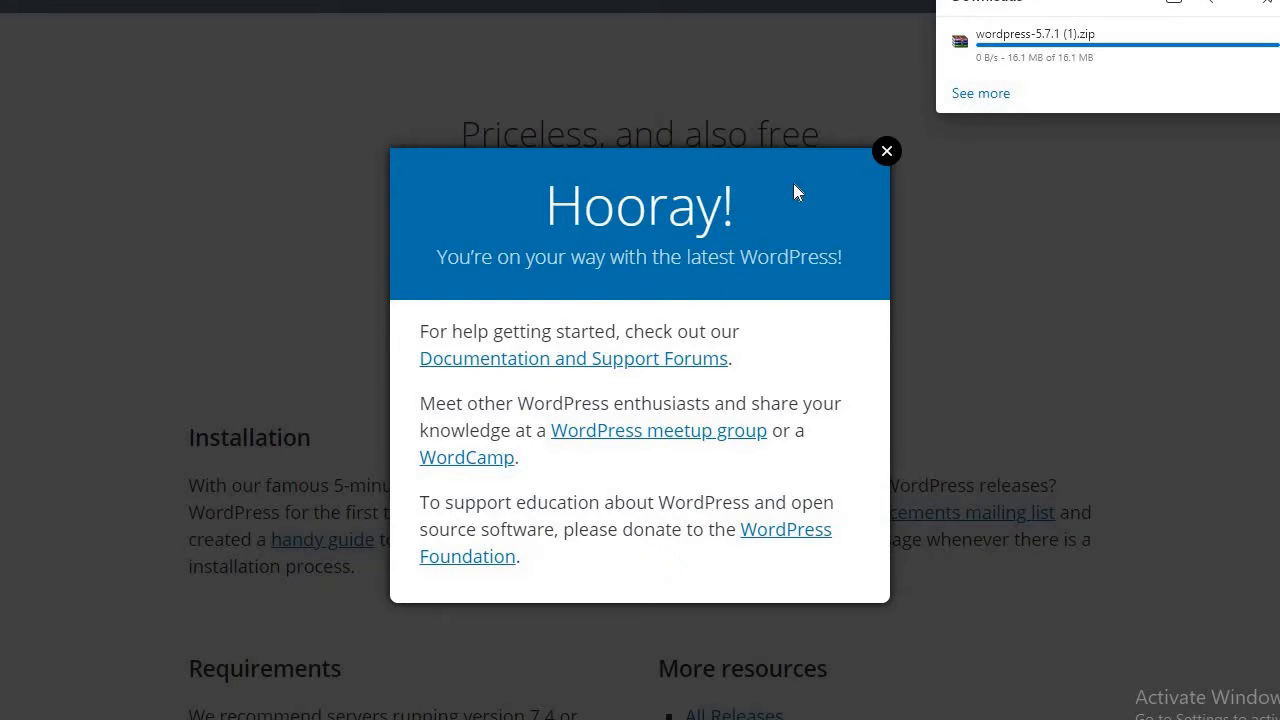
left_click(881, 160)
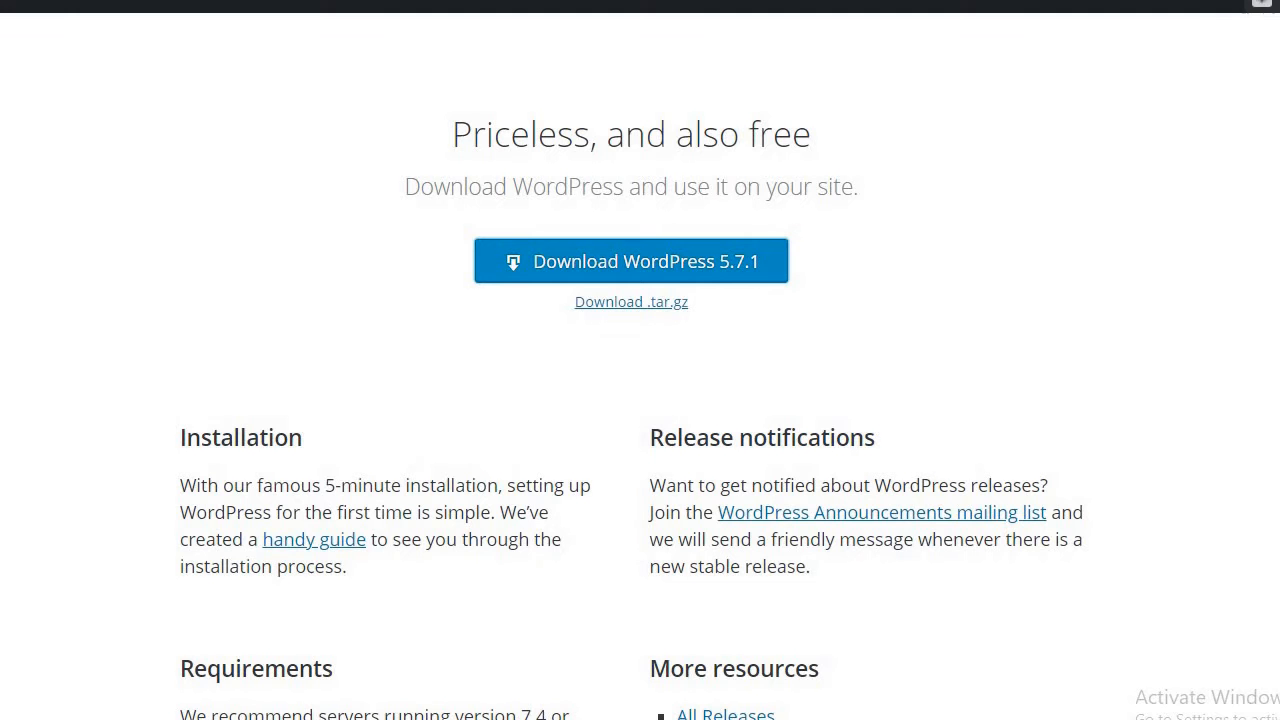
left_click(1262, 3)
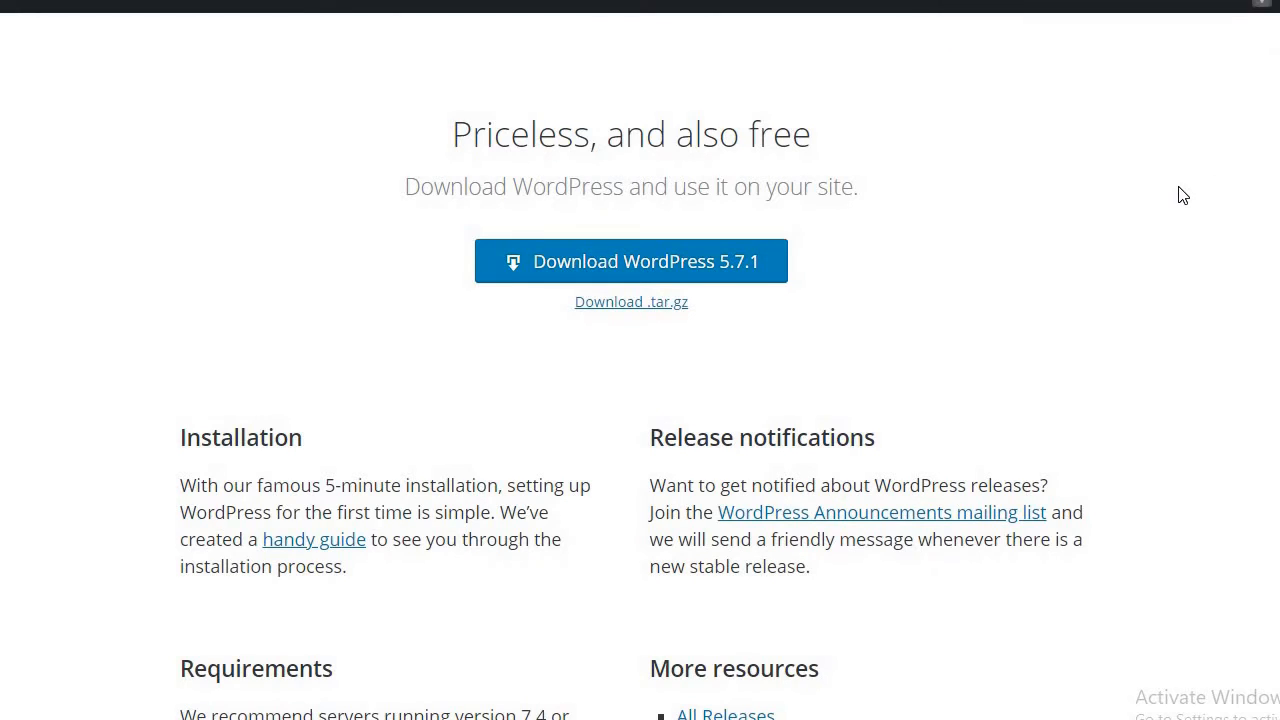
key("ctrl+j")
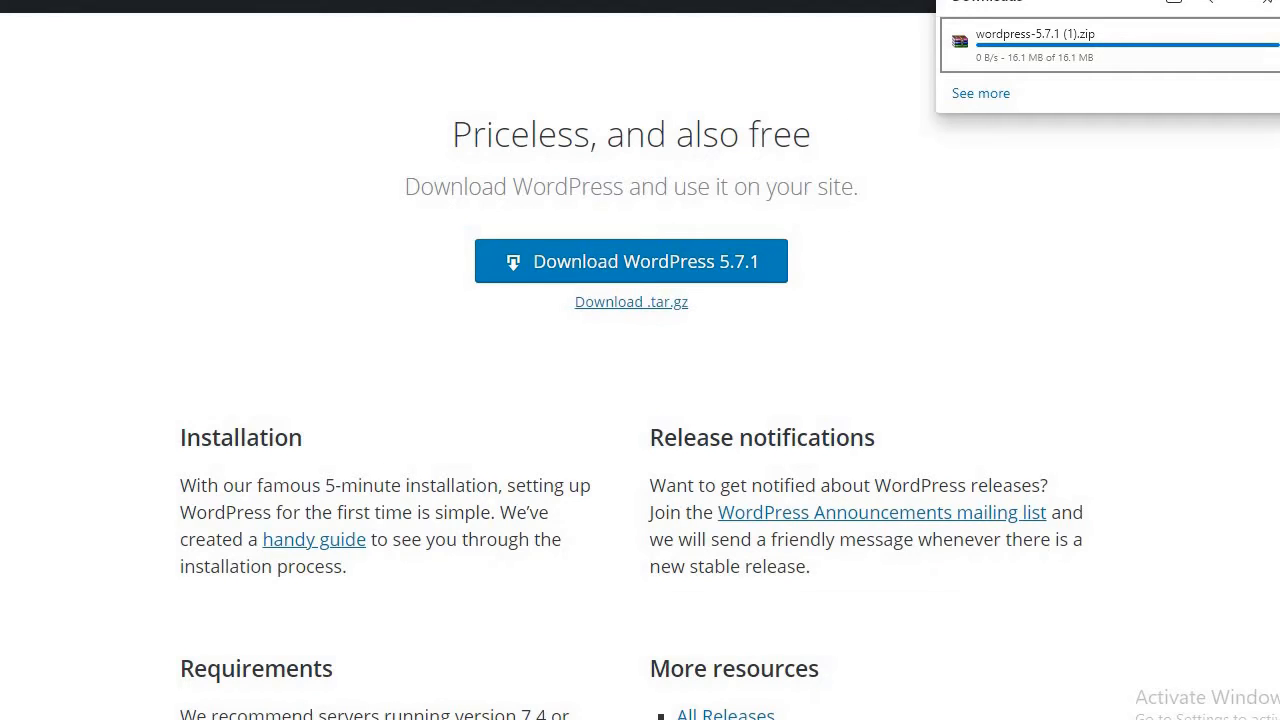
left_click(352, 718)
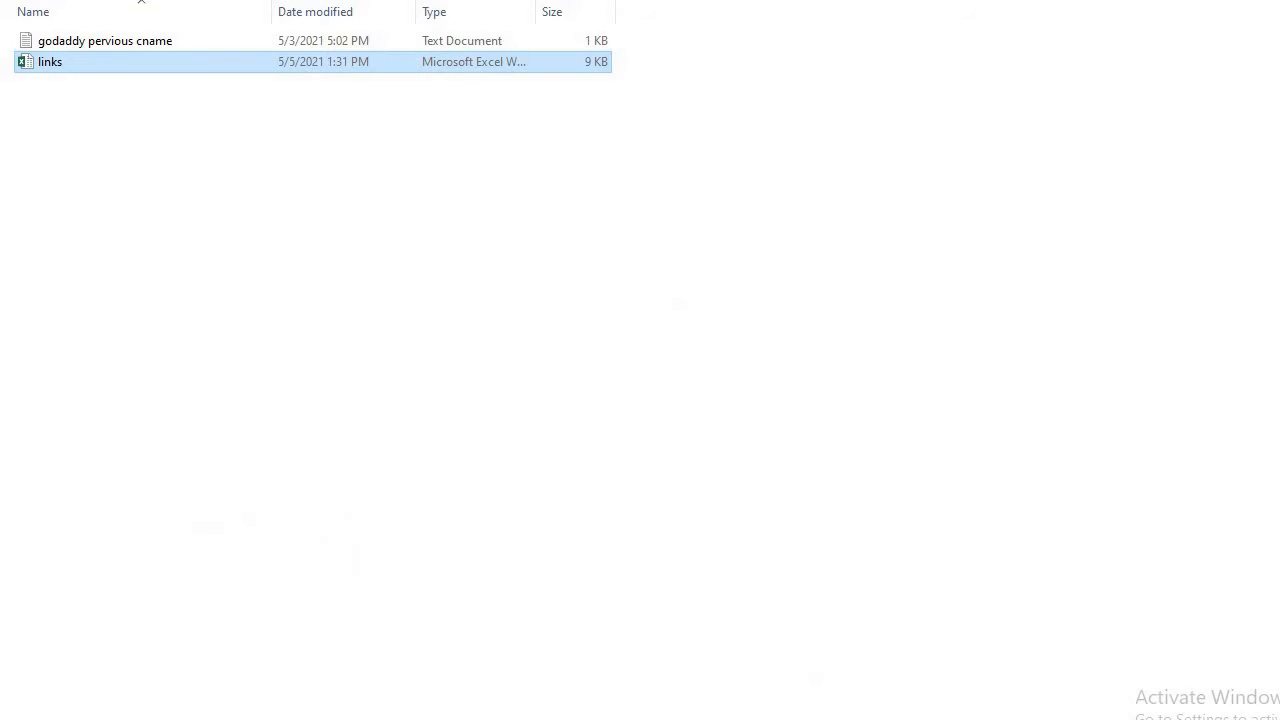
Copy the wordpress-5.7.1 zip from Downloads and paste it into C:\xampp\htdocs.
key("alt+Up")
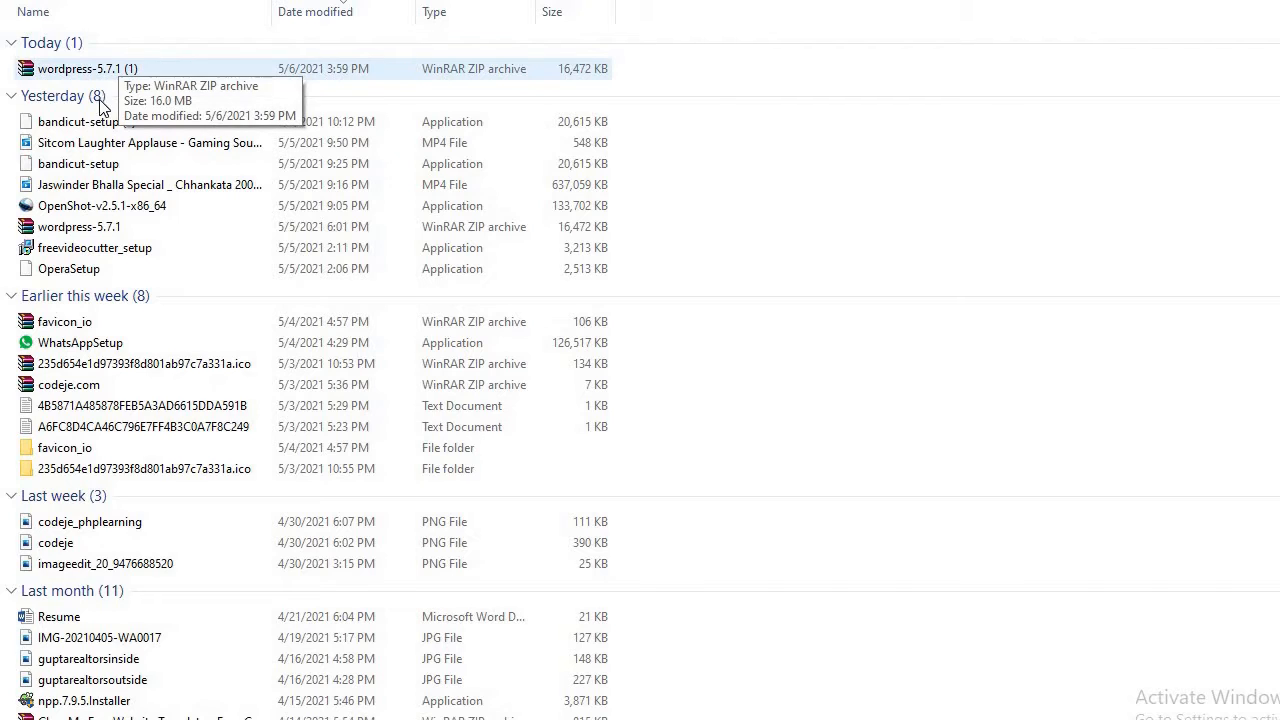
left_click(72, 412)
key("w")
key("w")
key("w")
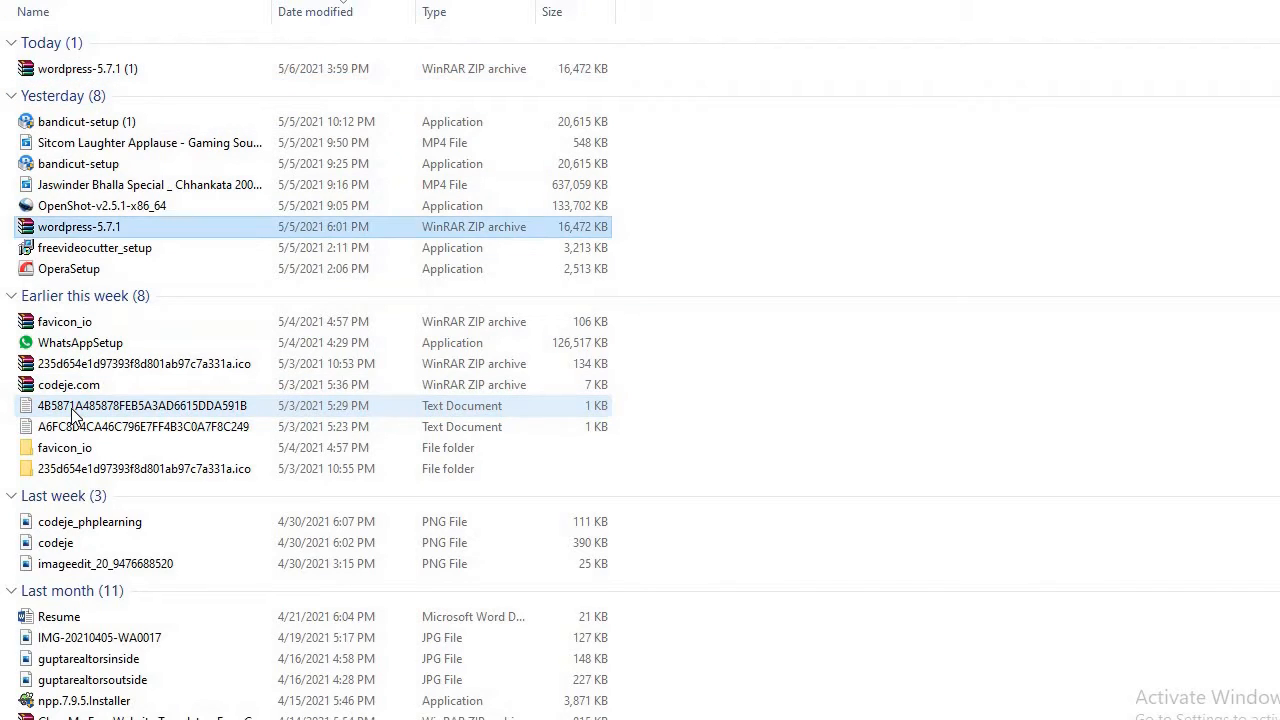
left_click(105, 228)
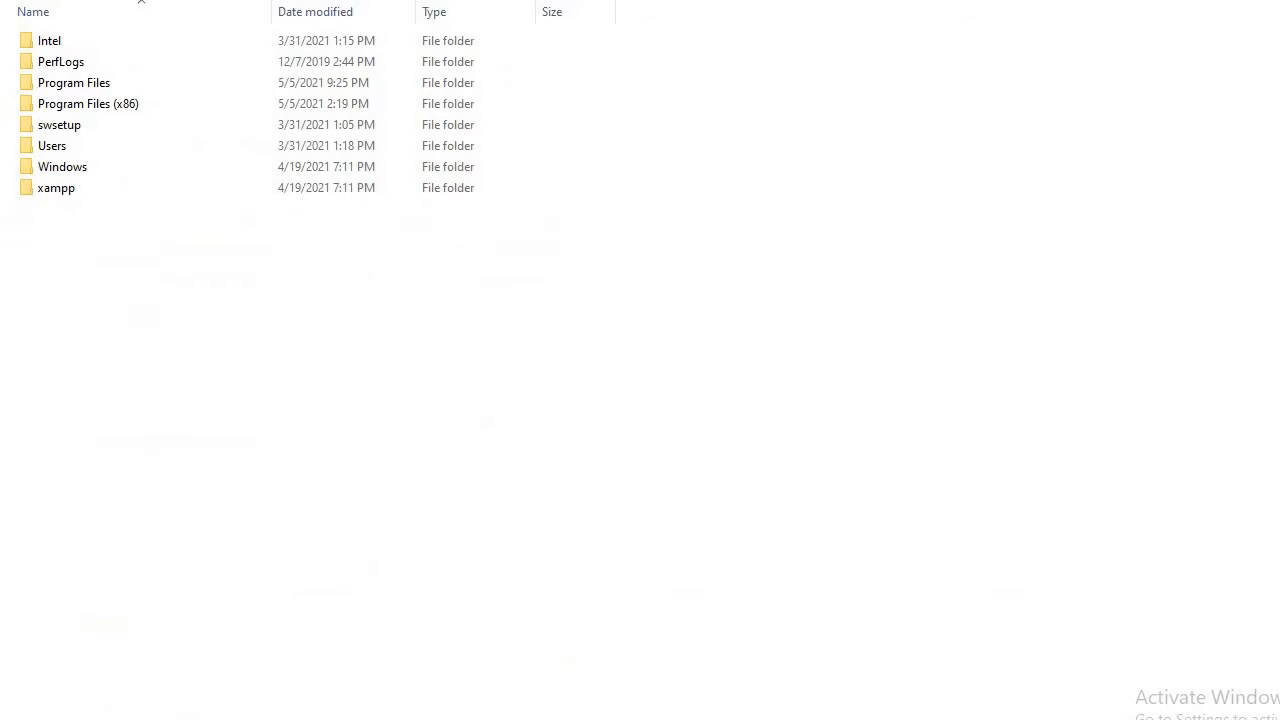
double_click(74, 192)
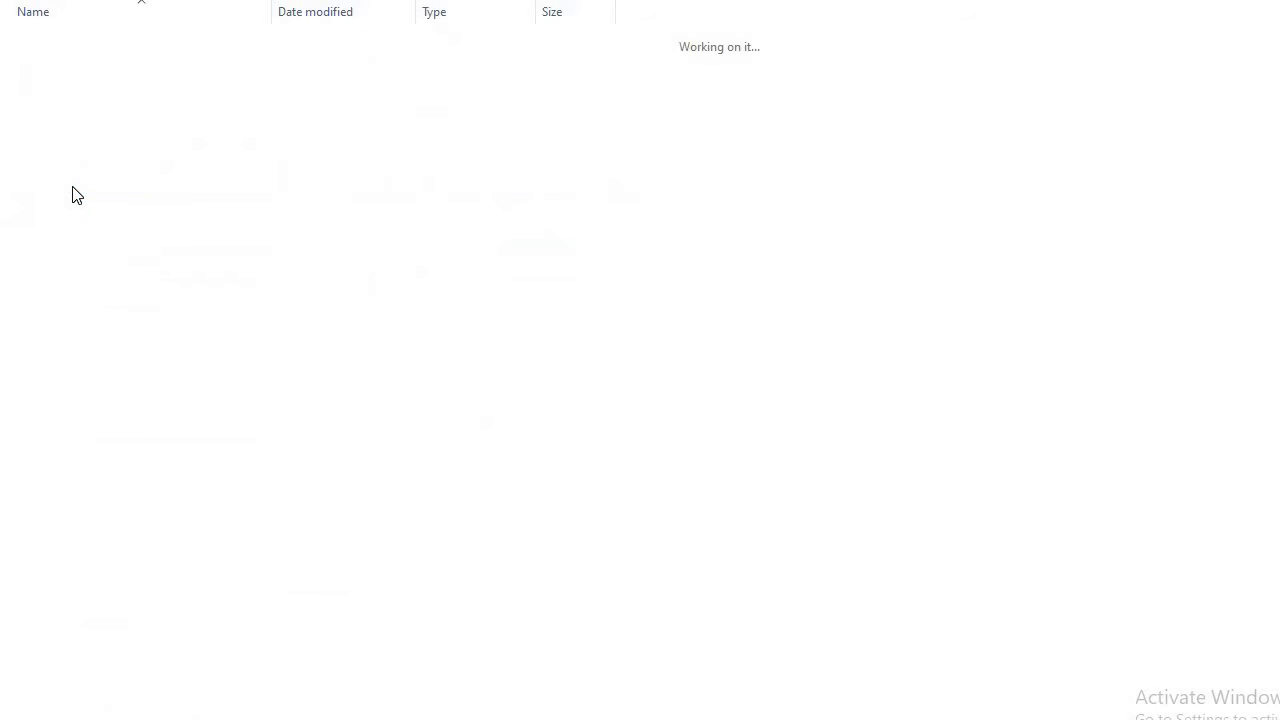
double_click(60, 149)
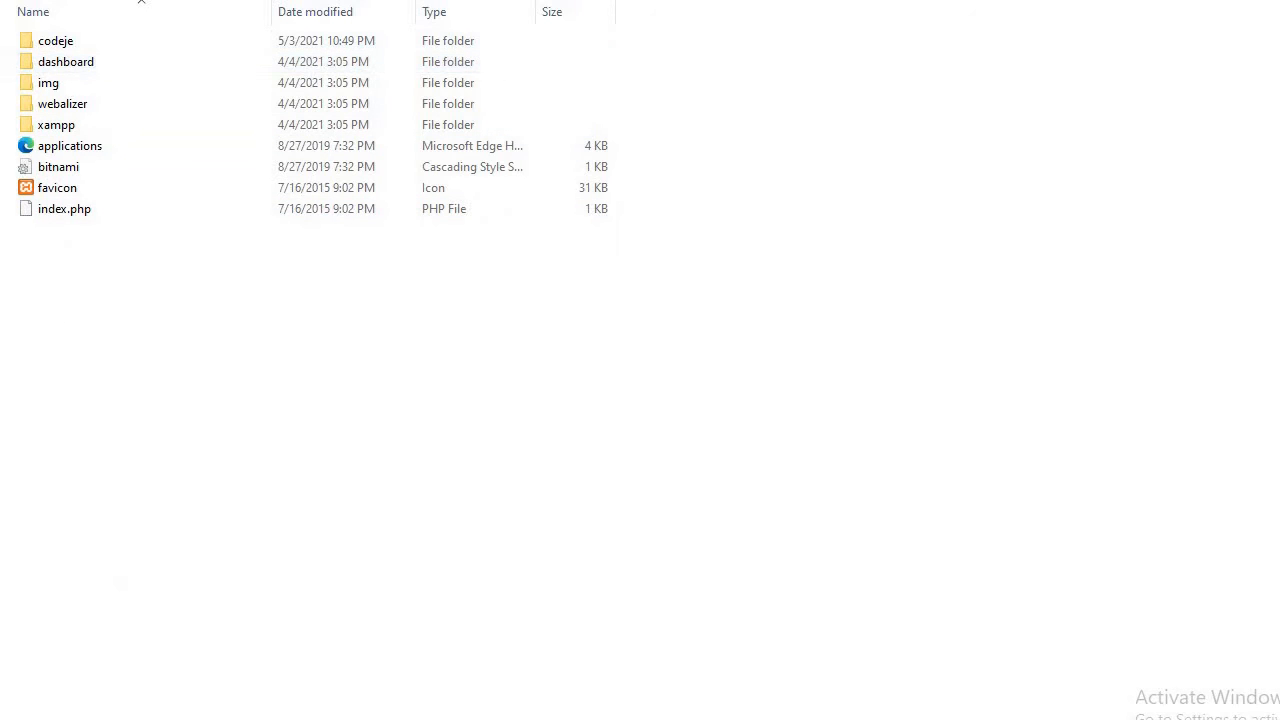
key("alt+Tab")
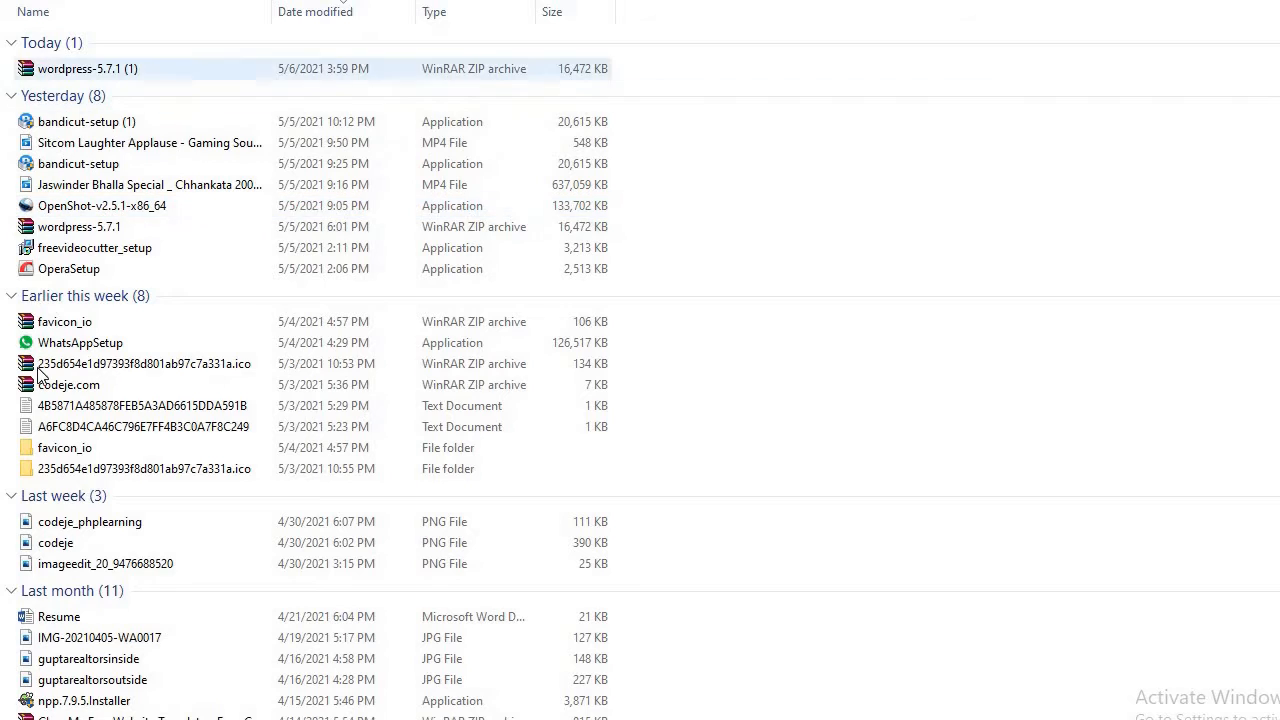
left_click(72, 233)
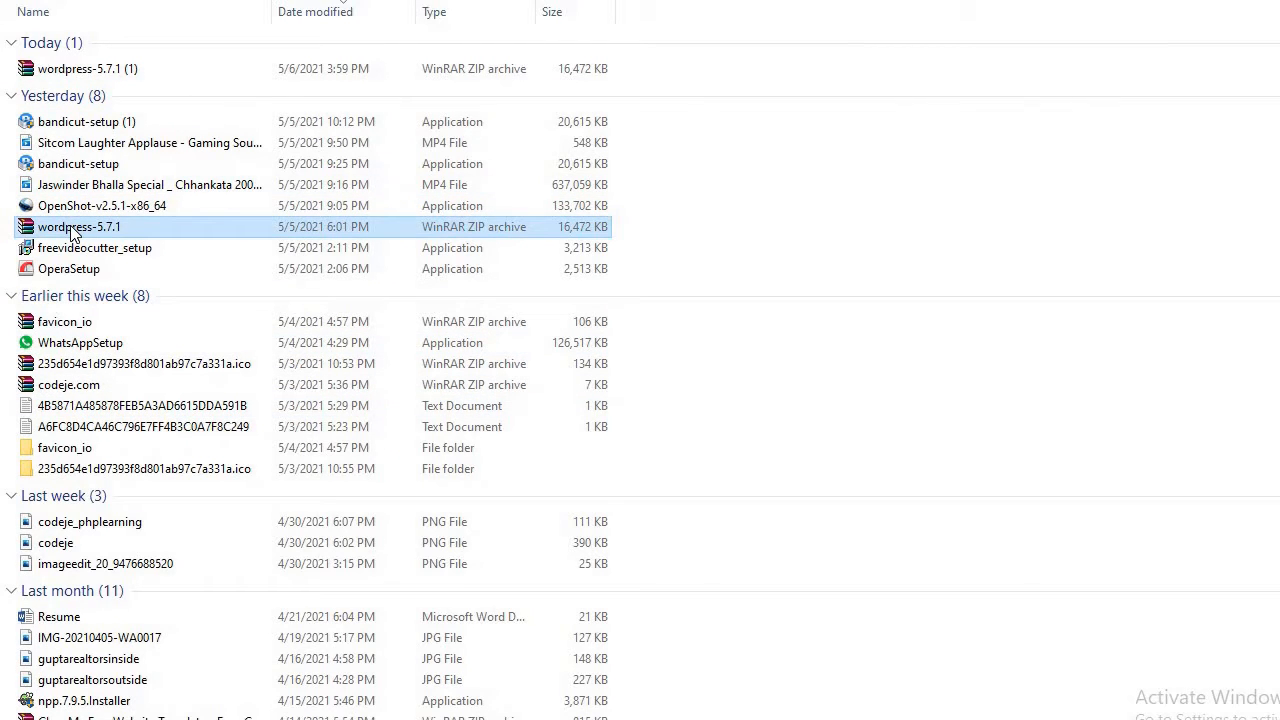
left_click(2, 380)
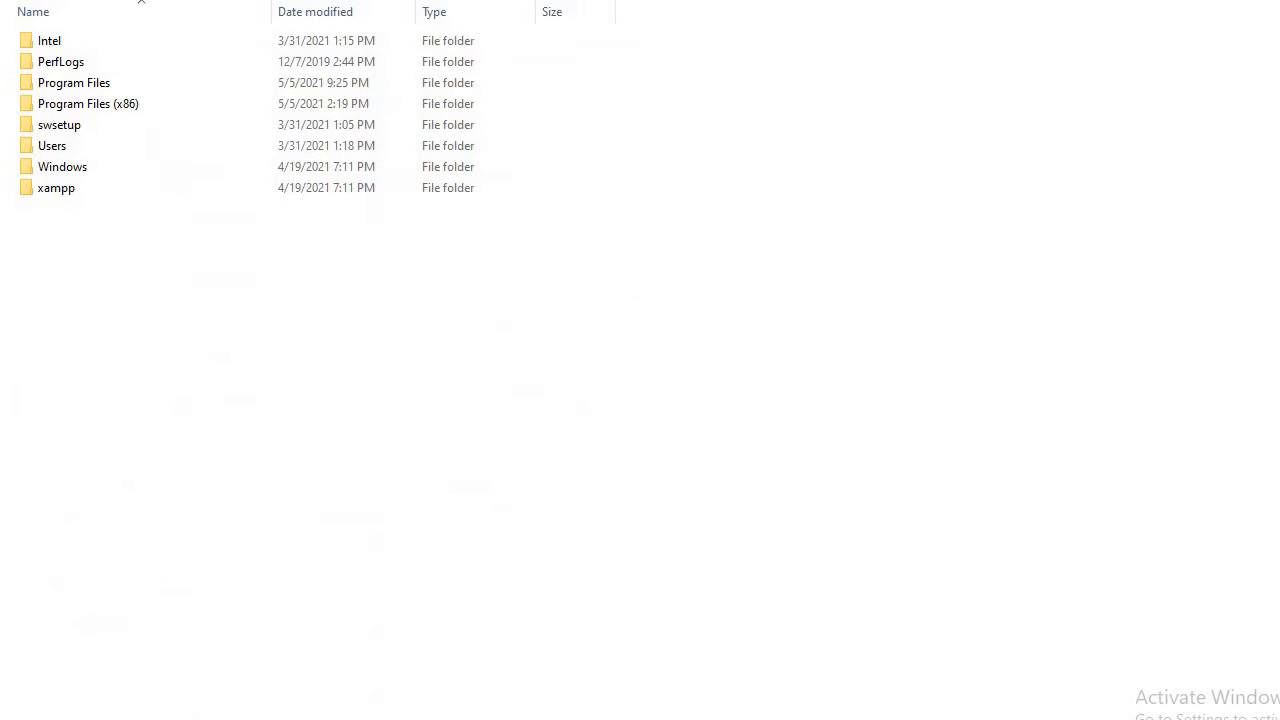
double_click(63, 190)
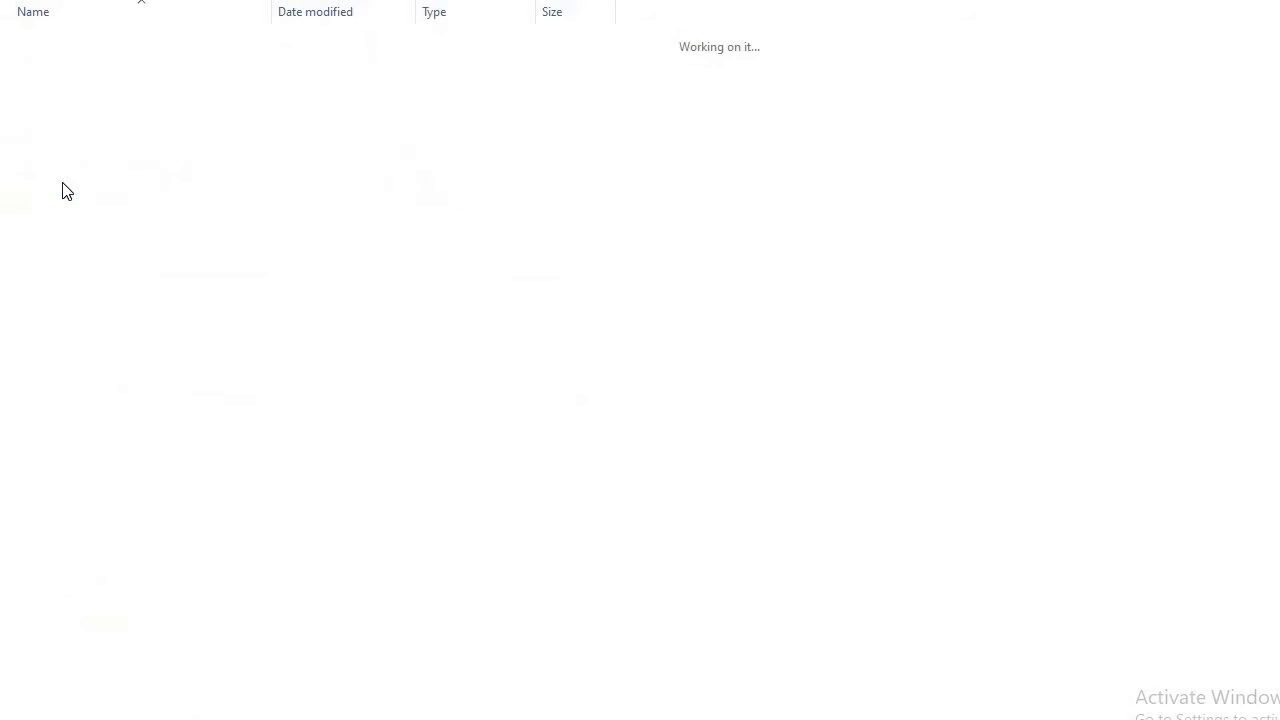
double_click(63, 152)
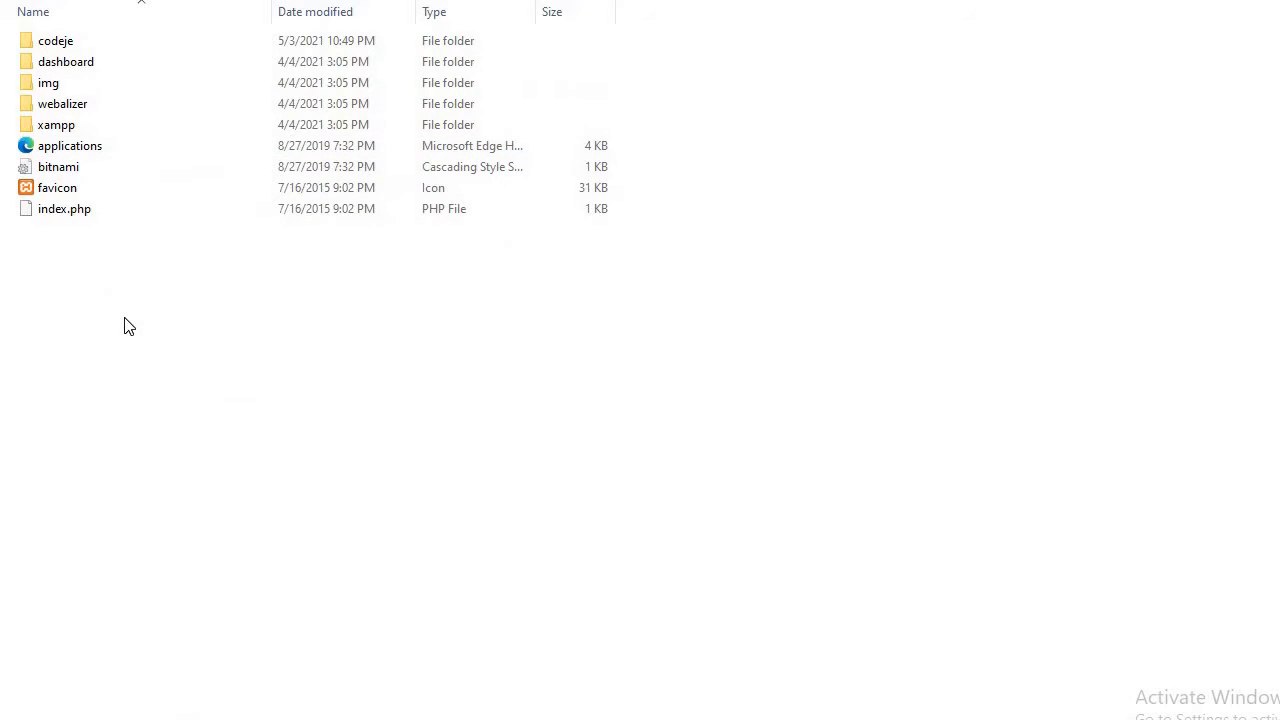
key("ctrl+v")
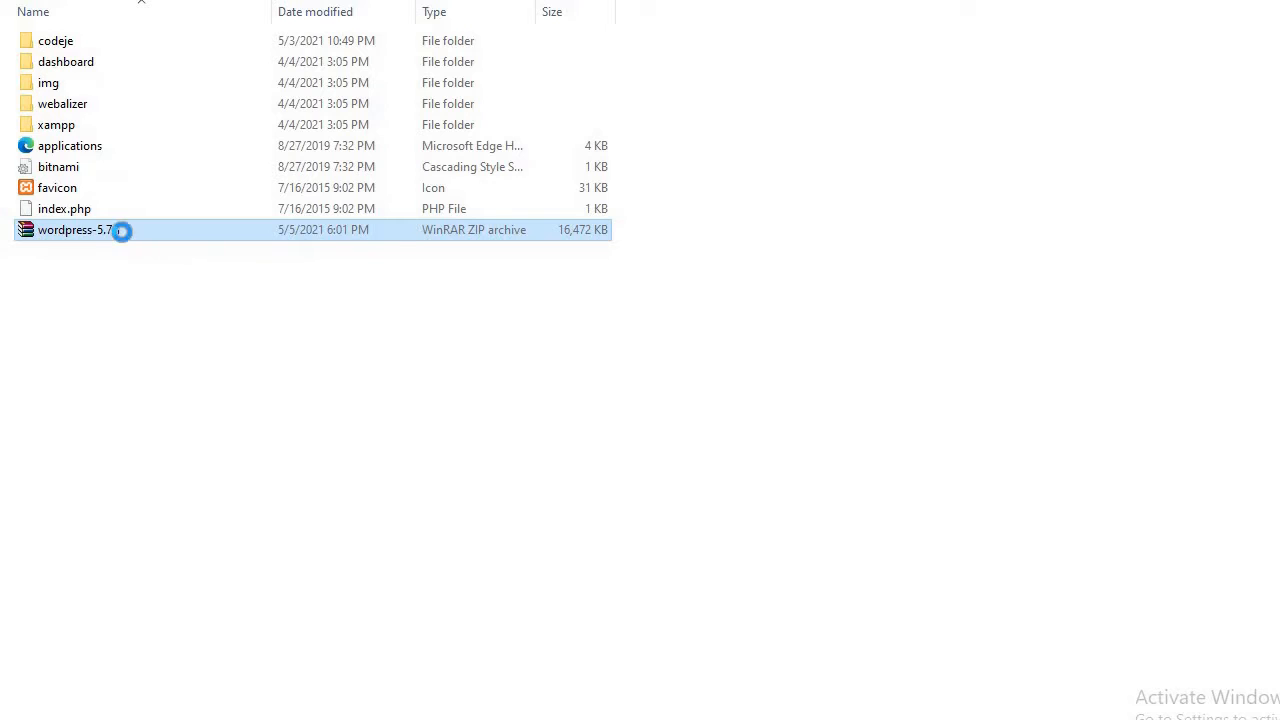
Extract the wordpress-5.7.1 zip into htdocs with WinRAR, then close WinRAR.
right_click(122, 232)
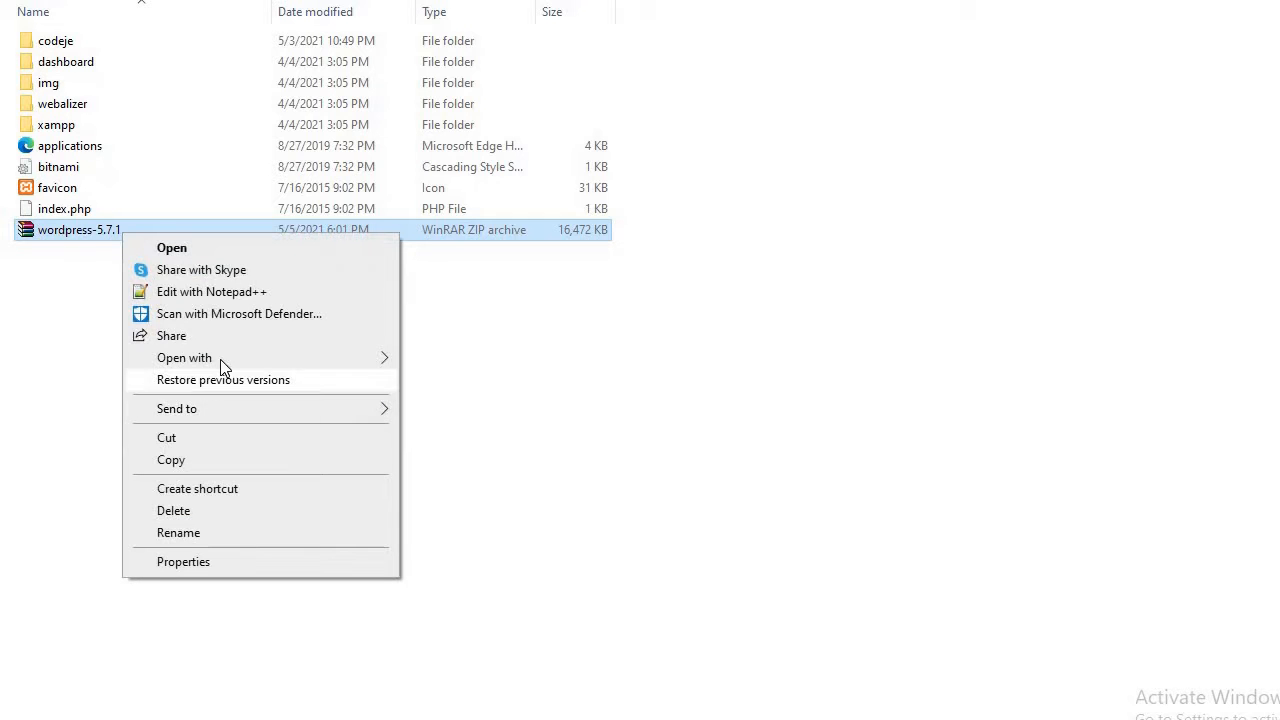
mouse_move(278, 358)
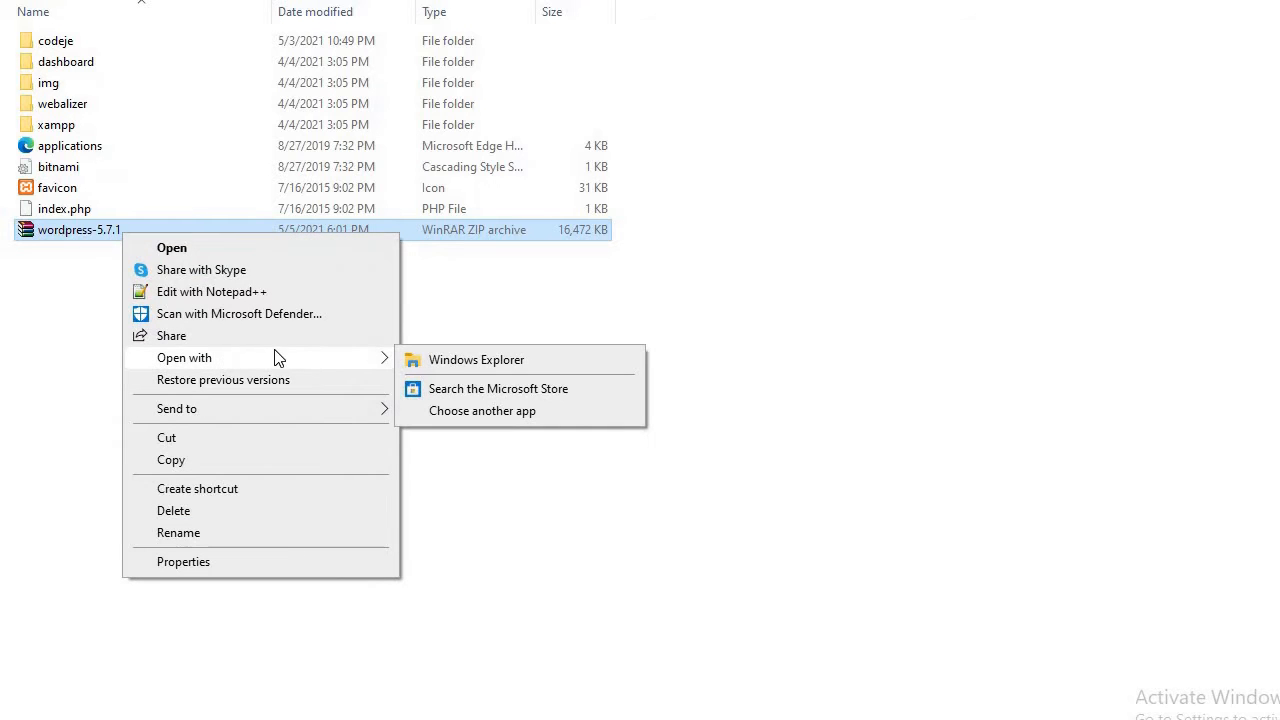
left_click(268, 248)
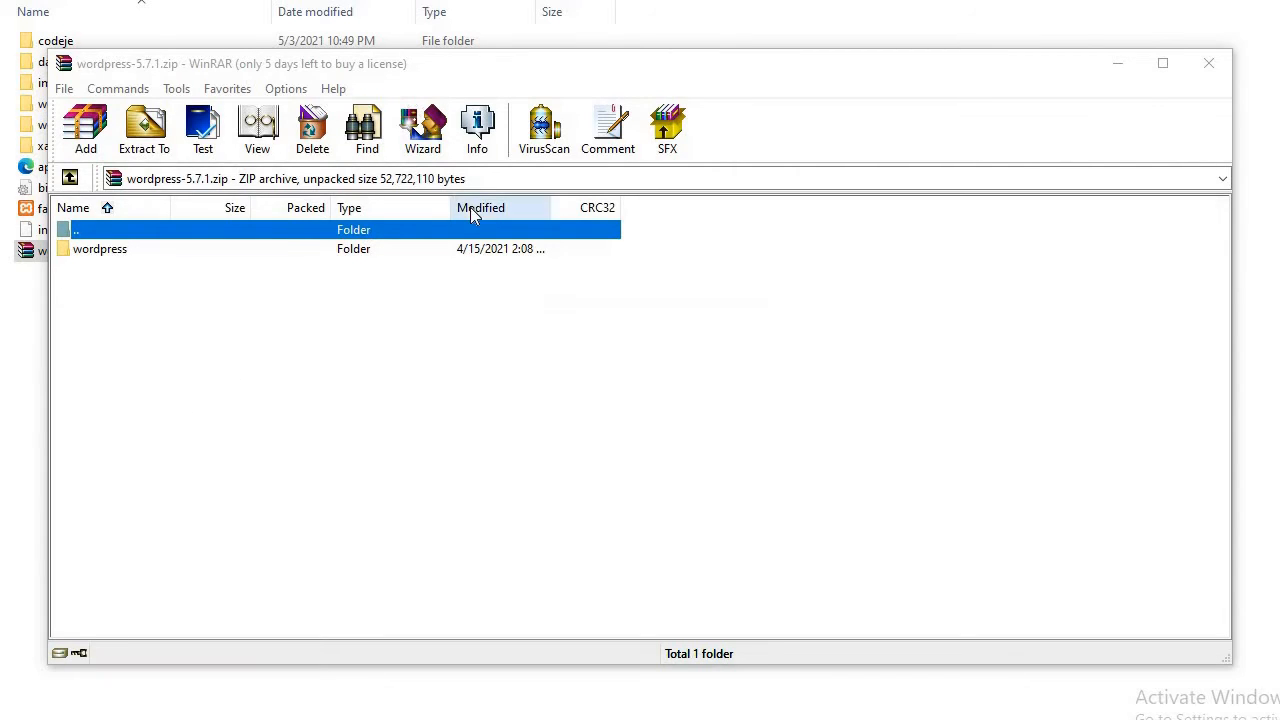
left_click(1203, 63)
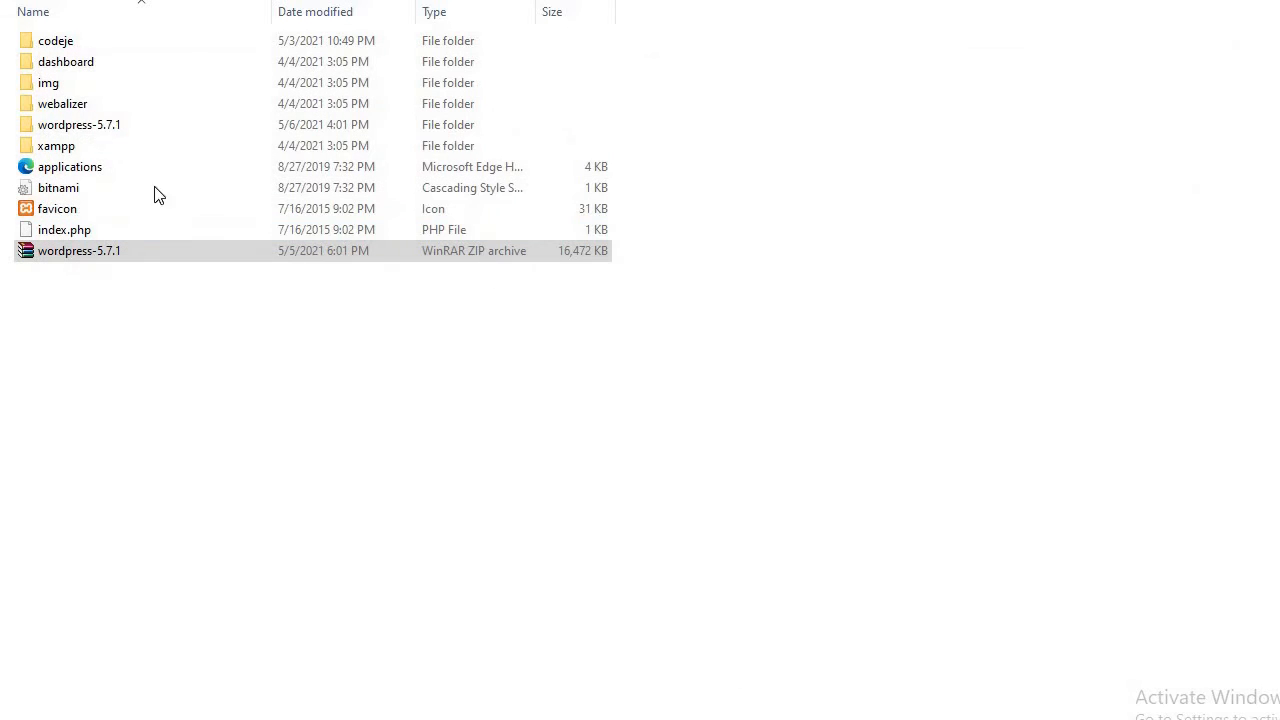
Move the inner wordpress folder into htdocs and delete the empty wordpress-5.7.1 folder.
double_click(91, 127)
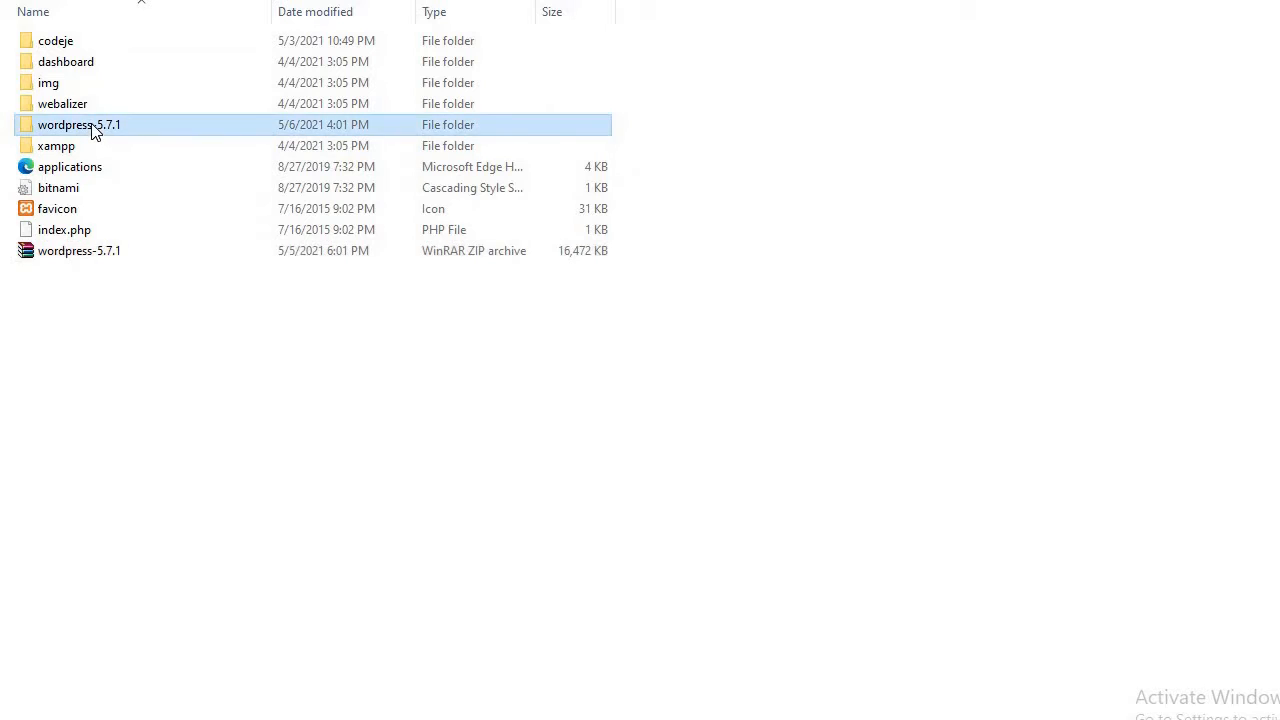
left_click(76, 49)
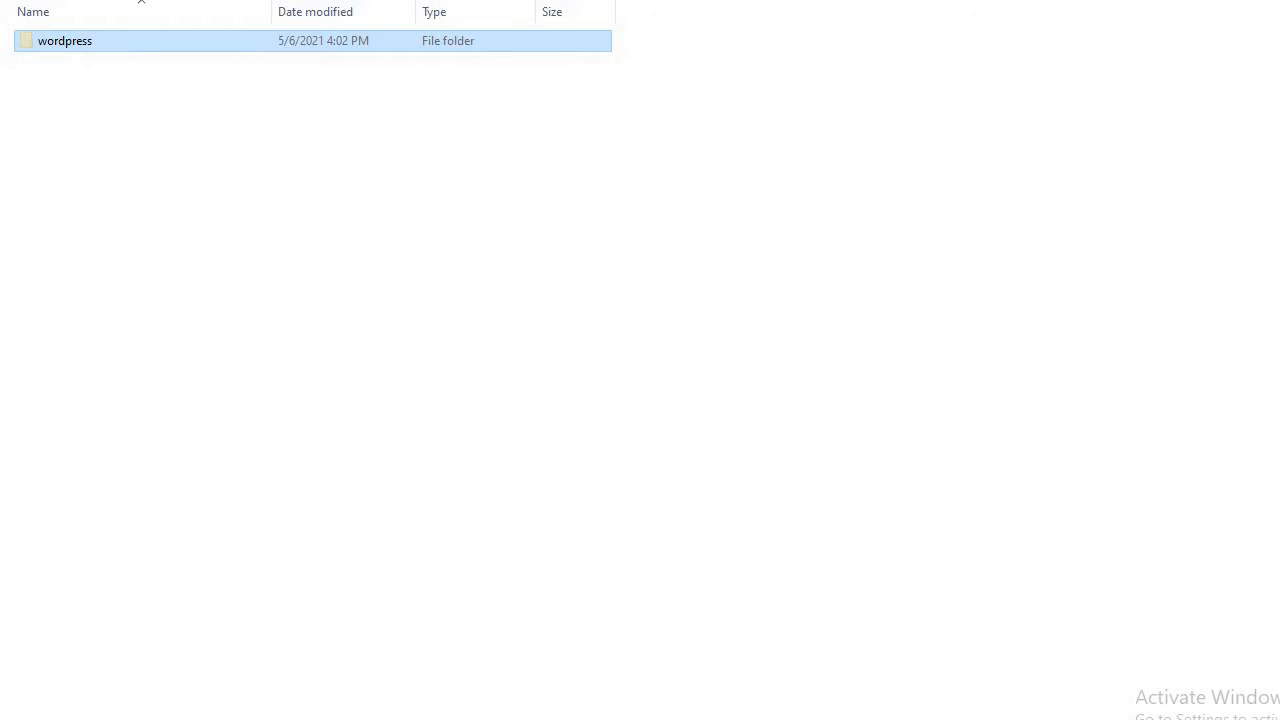
key("alt+Up")
key("ctrl+v")
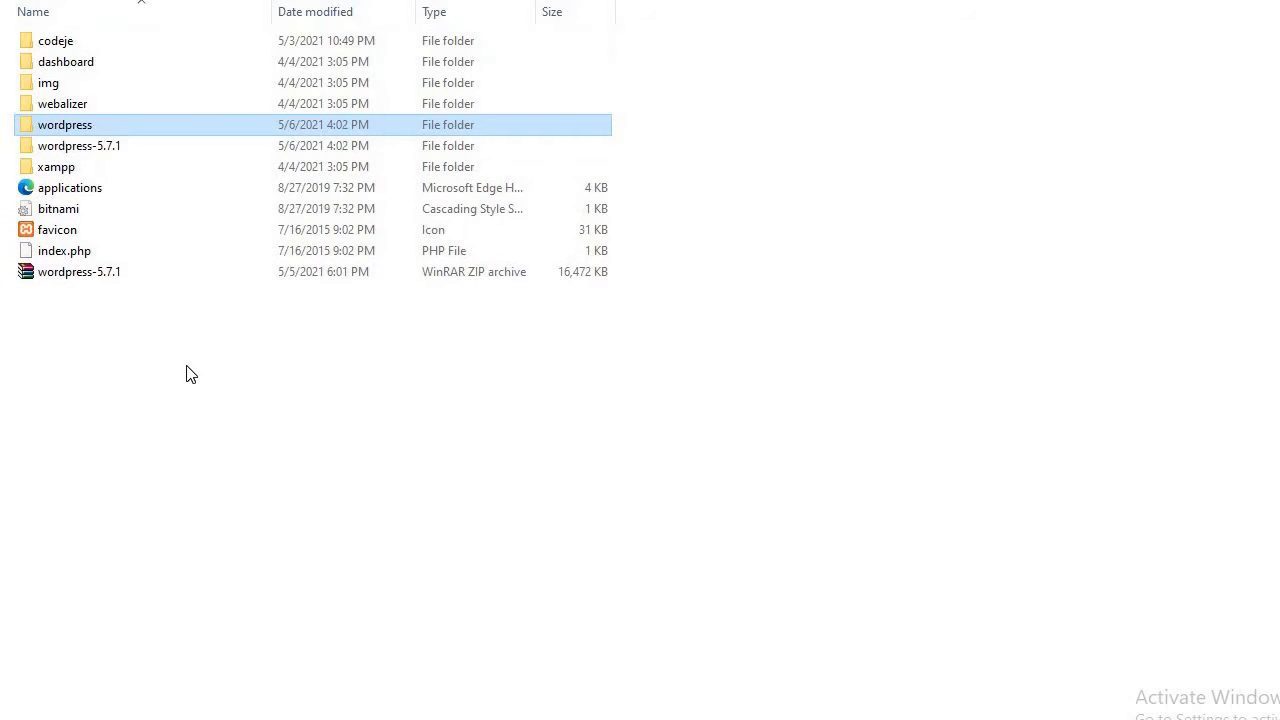
left_click(105, 148)
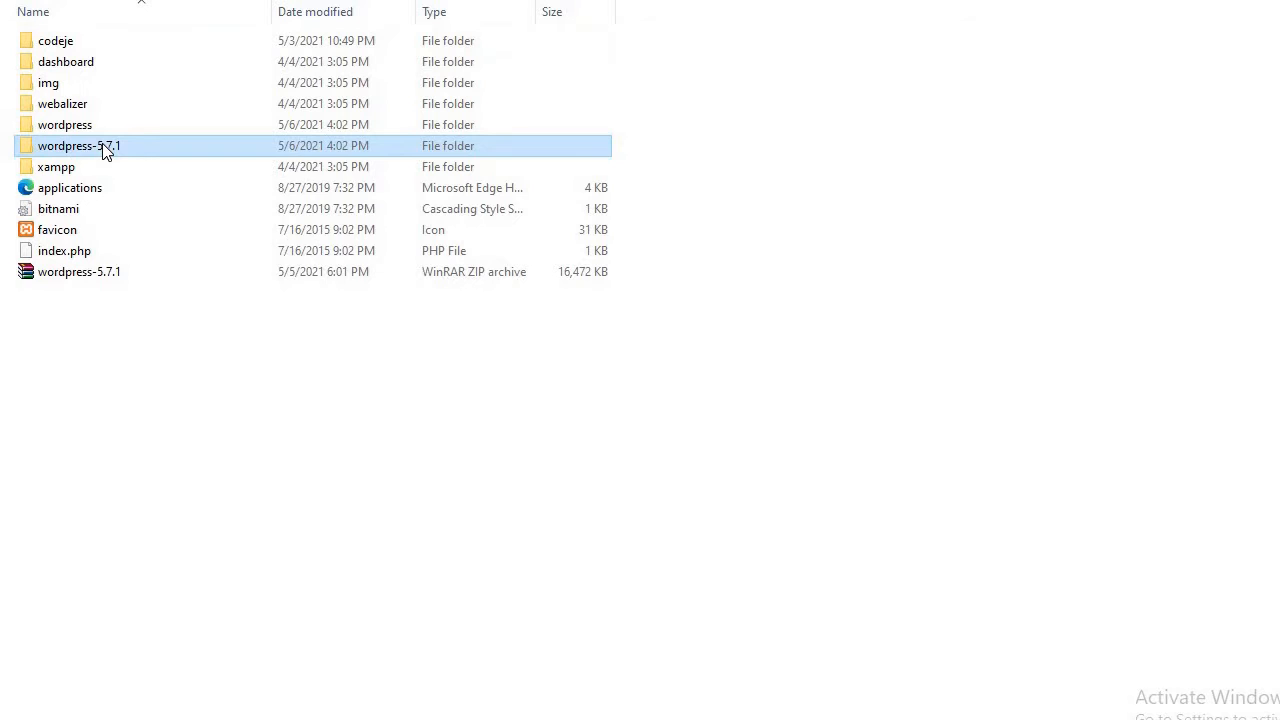
right_click(105, 148)
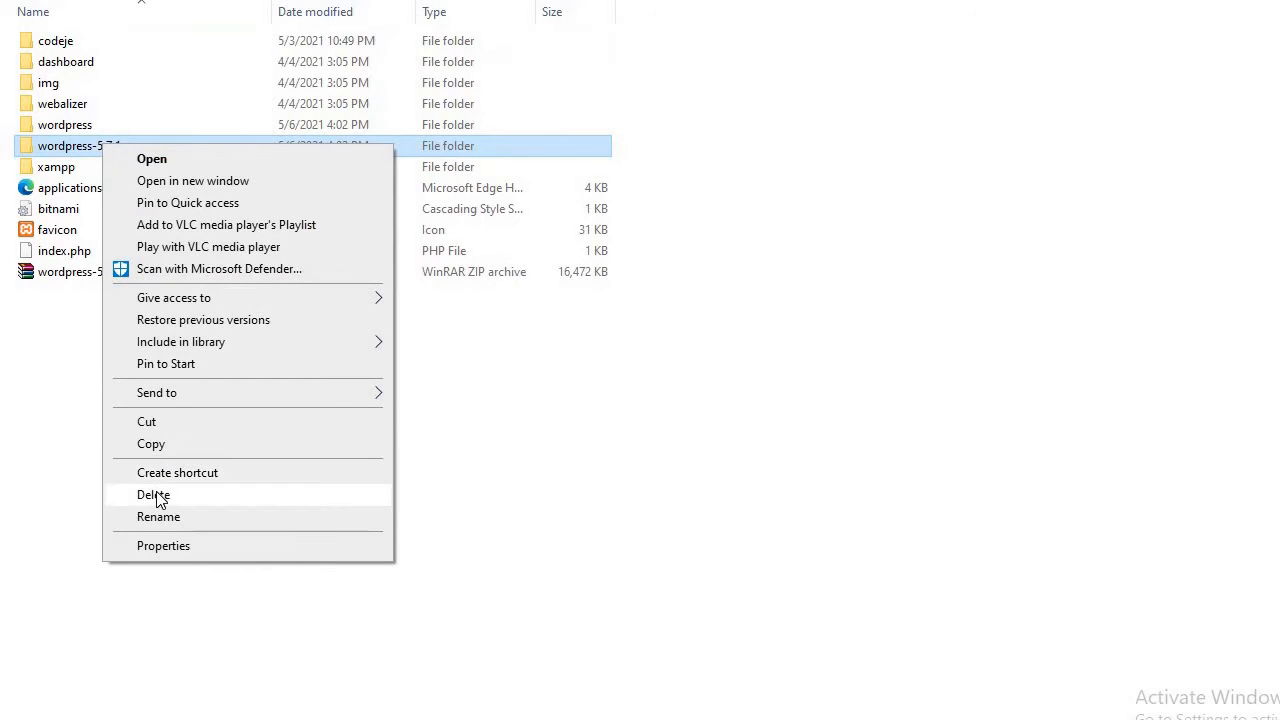
left_click(157, 498)
Check the wordpress folder's files and rename the folder to webcode.
left_click(84, 132)
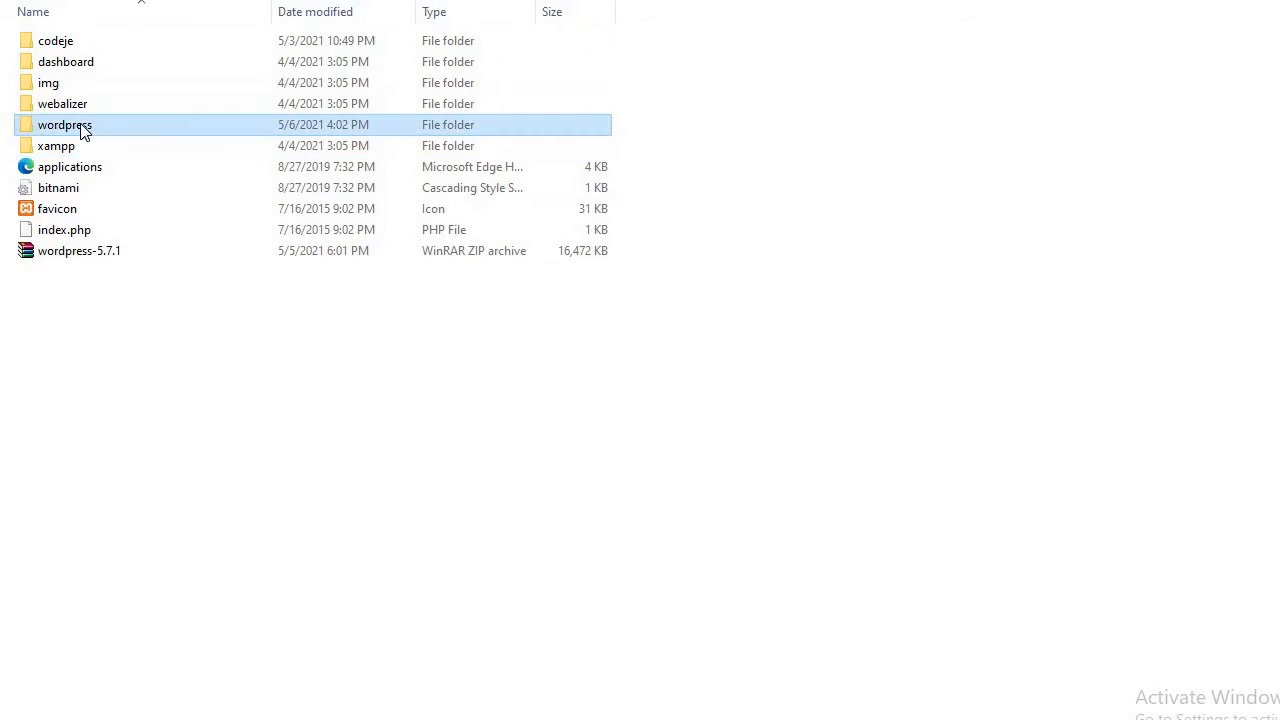
double_click(84, 132)
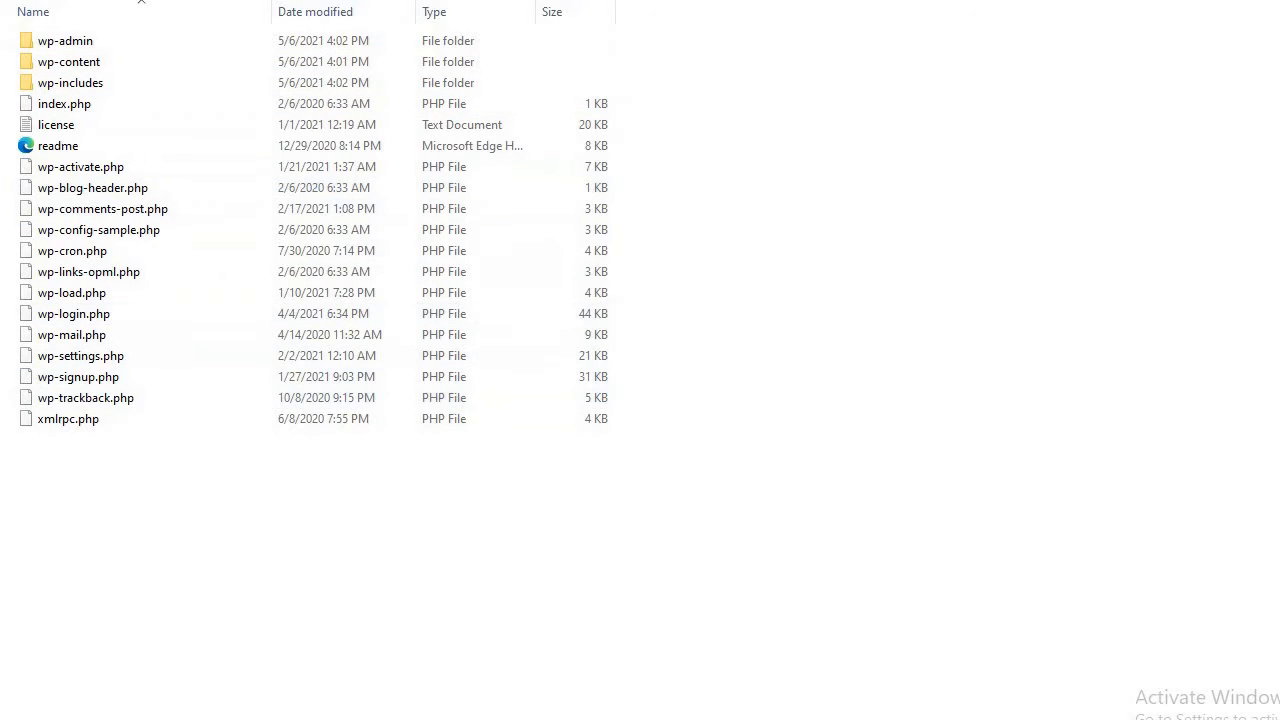
key("alt+Left")
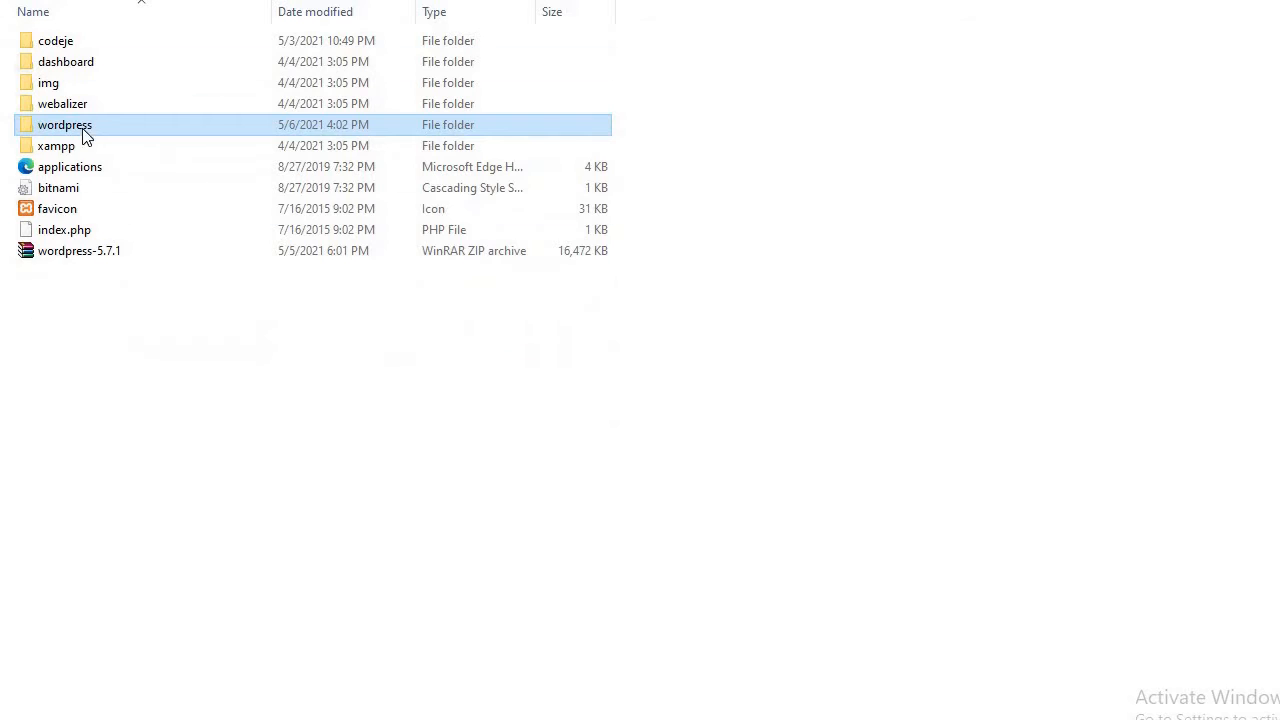
right_click(68, 138)
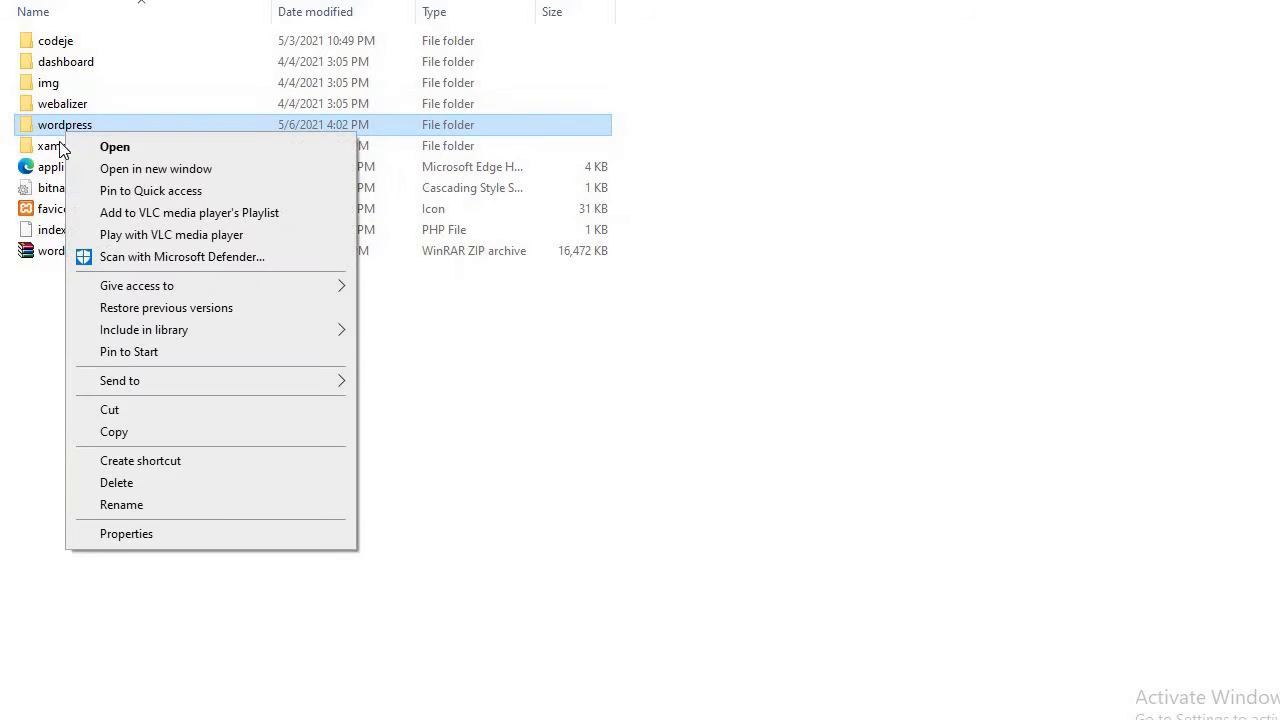
left_click(121, 505)
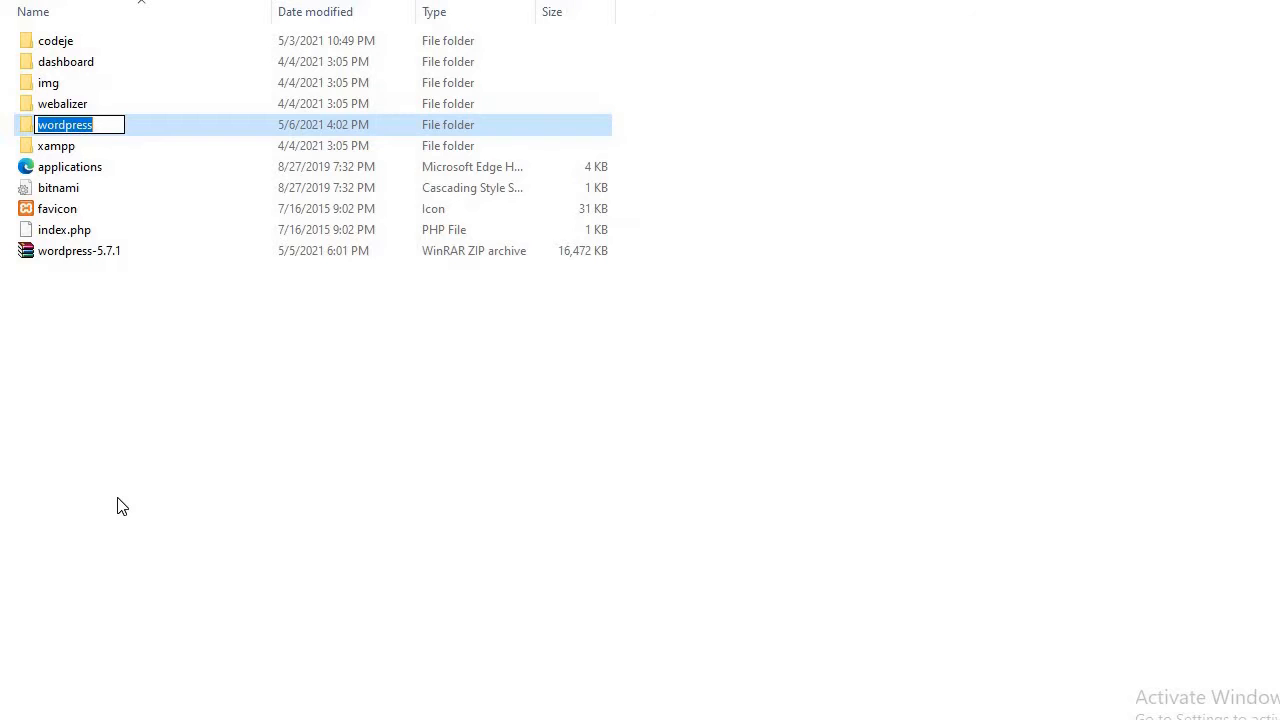
type("we")
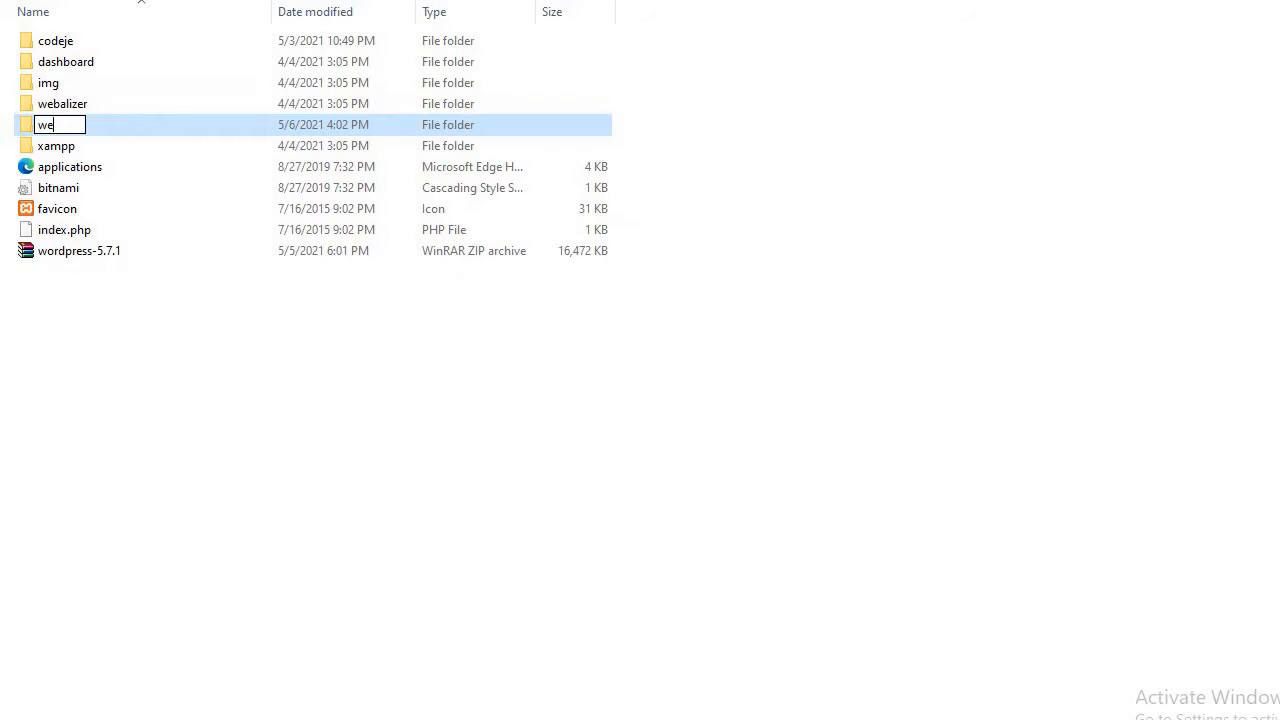
type("bcode")
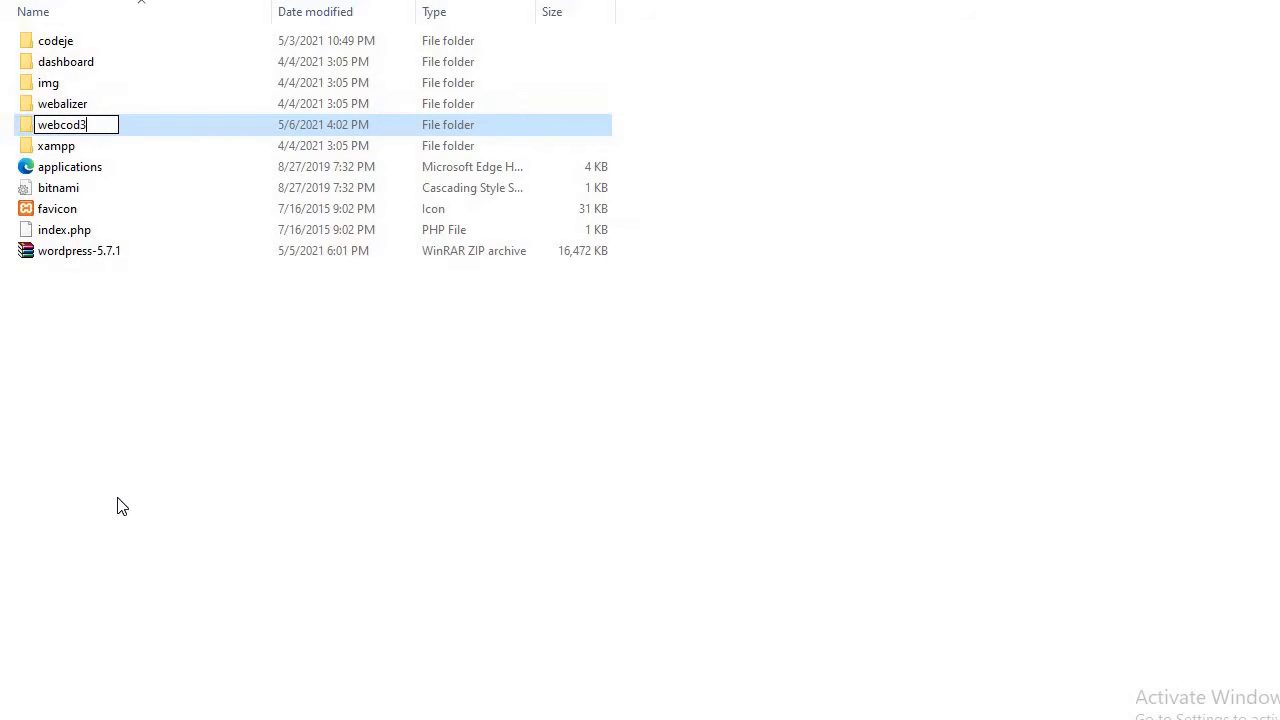
key("BackSpace")
type("e")
left_click(128, 349)
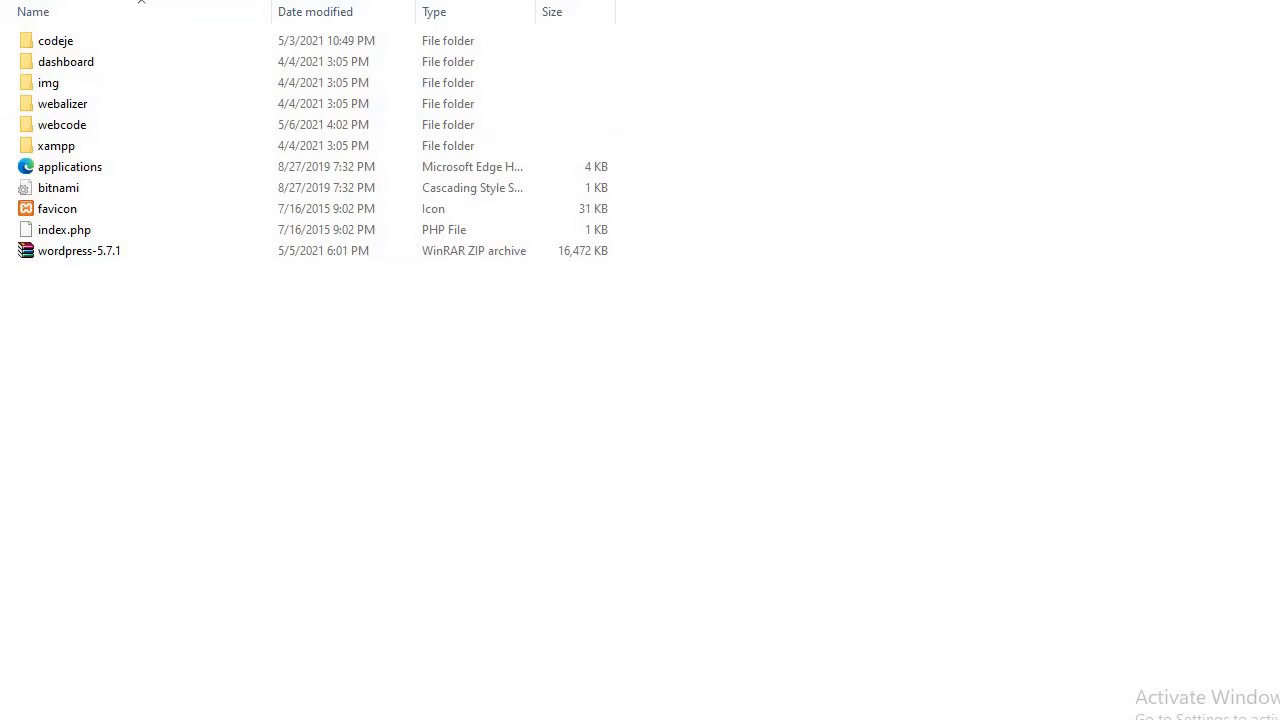
key("alt+Left")
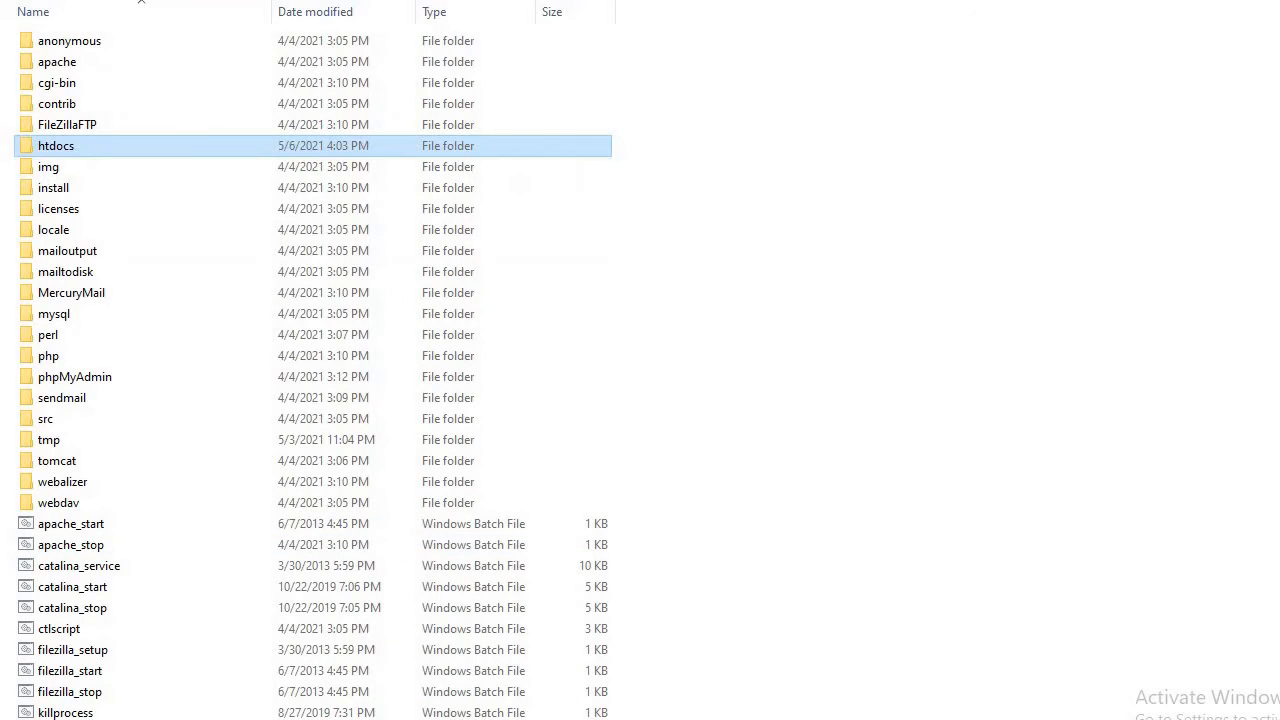
Launch xampp-control and start Apache (ports 80, 443) and MySQL (port 3306).
scroll(141, 1, "down", 6)
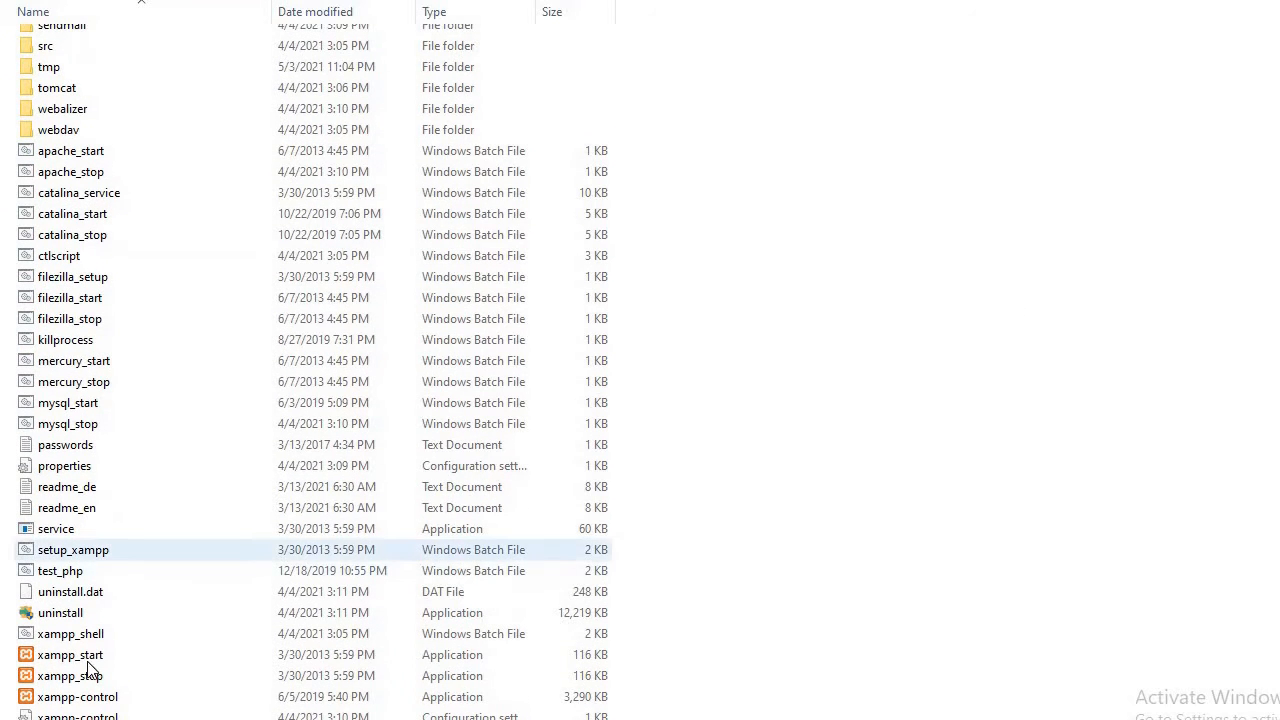
double_click(70, 697)
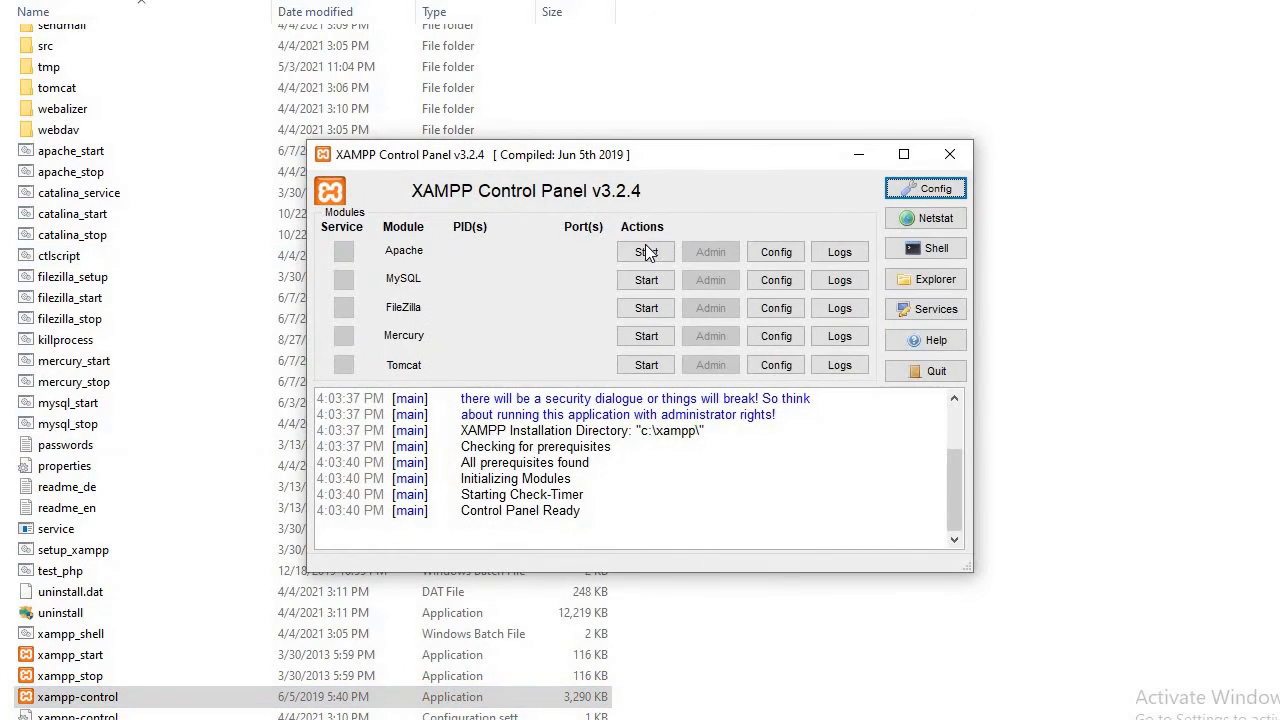
left_click(646, 252)
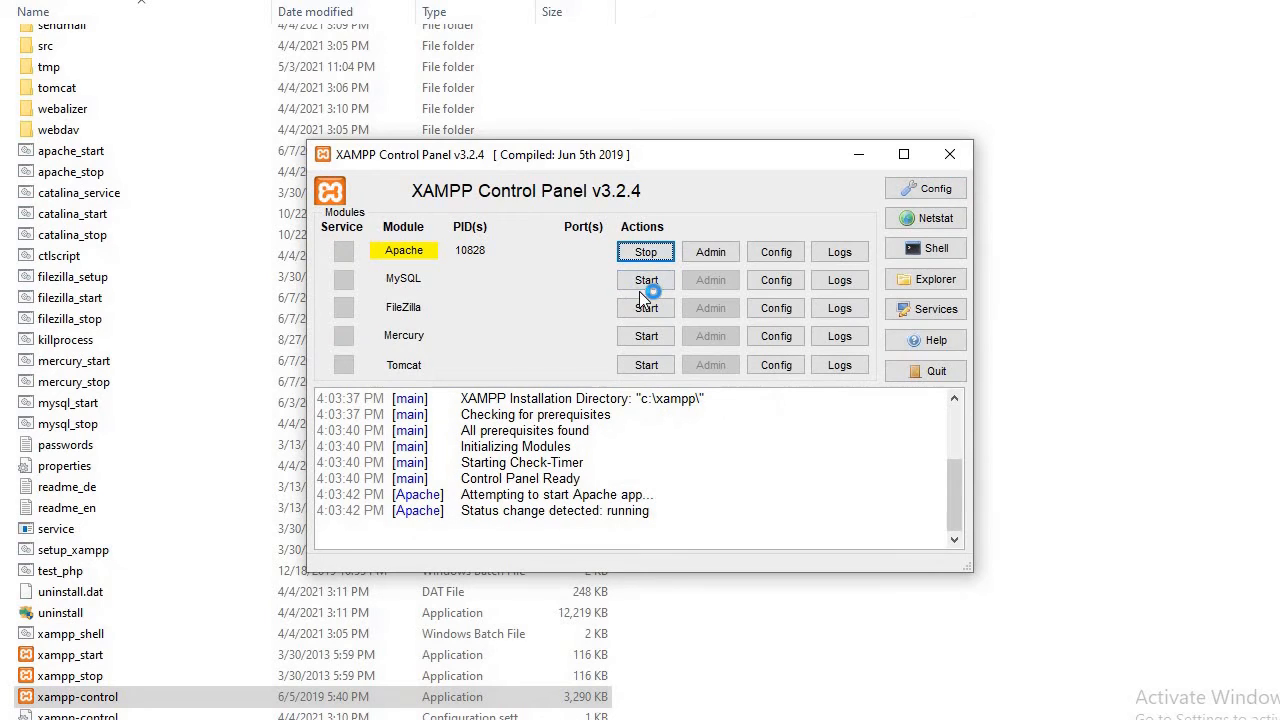
left_click(646, 280)
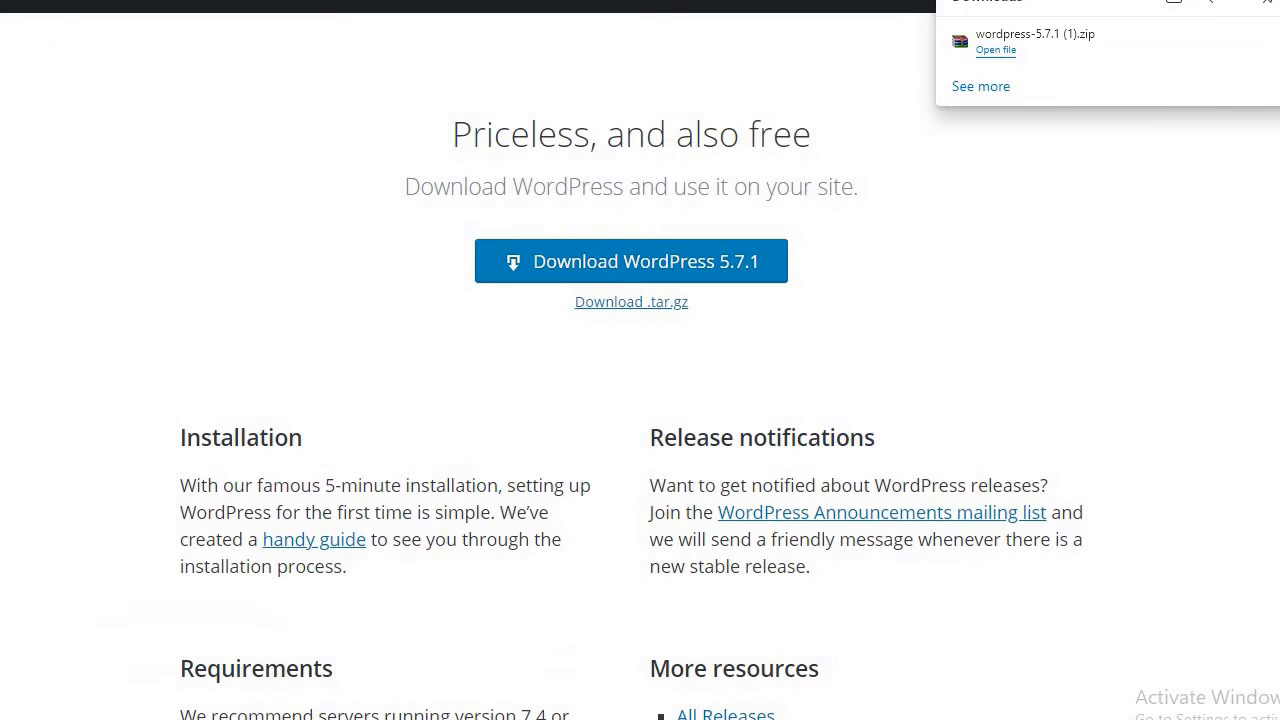
Load localhost/webcode in Edge, correcting the mistyped site path after the Not Found page.
type("localhost/codeje")
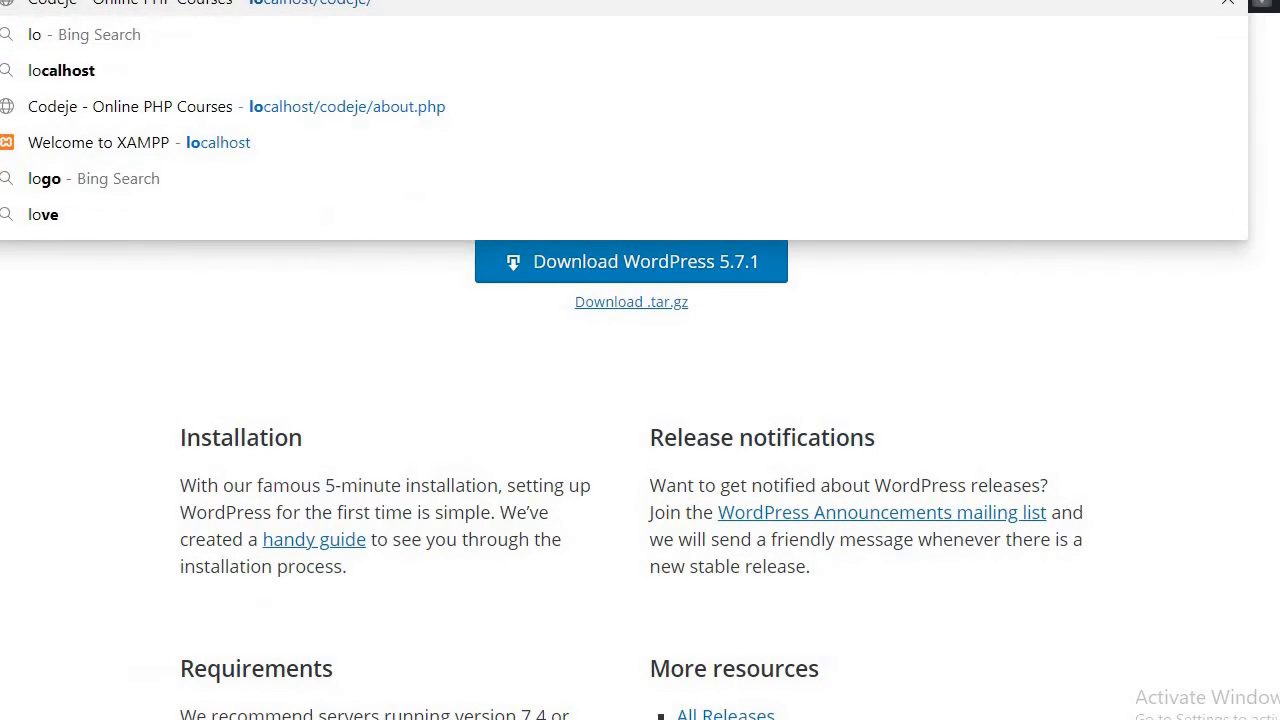
key("BackSpace")
key("BackSpace")
key("BackSpace")
key("BackSpace")
key("BackSpace")
key("BackSpace")
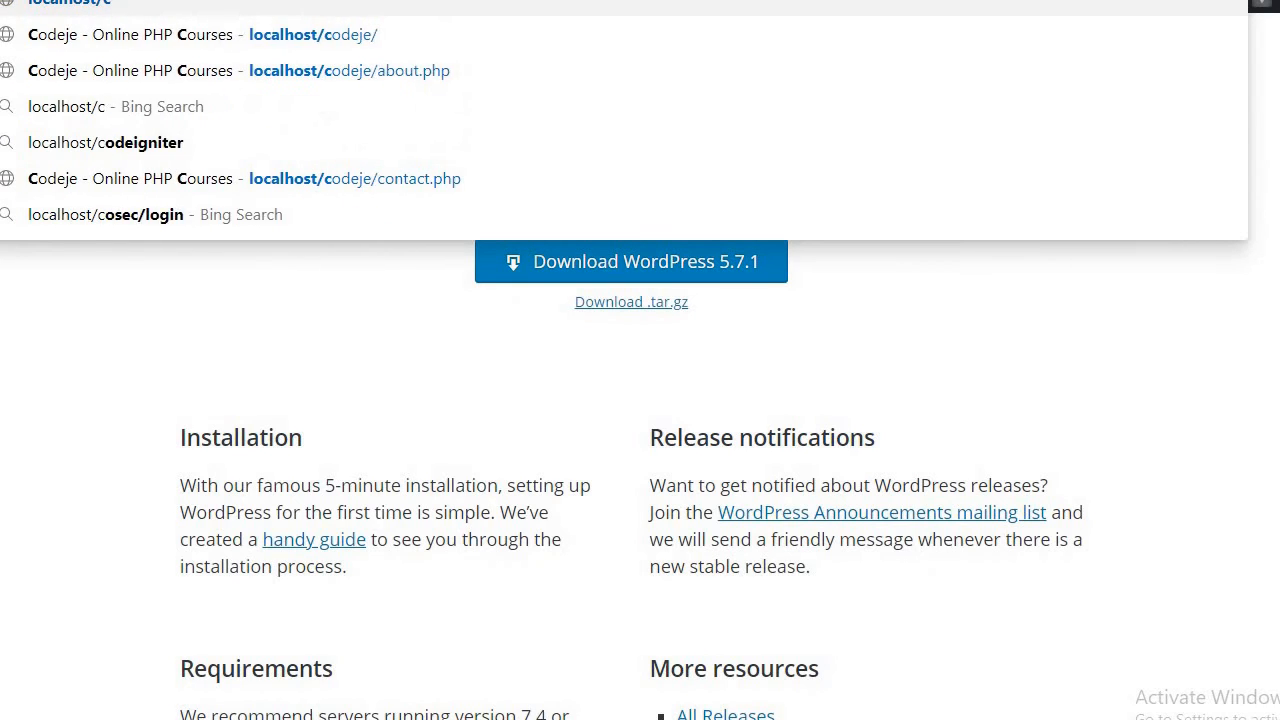
type("web")
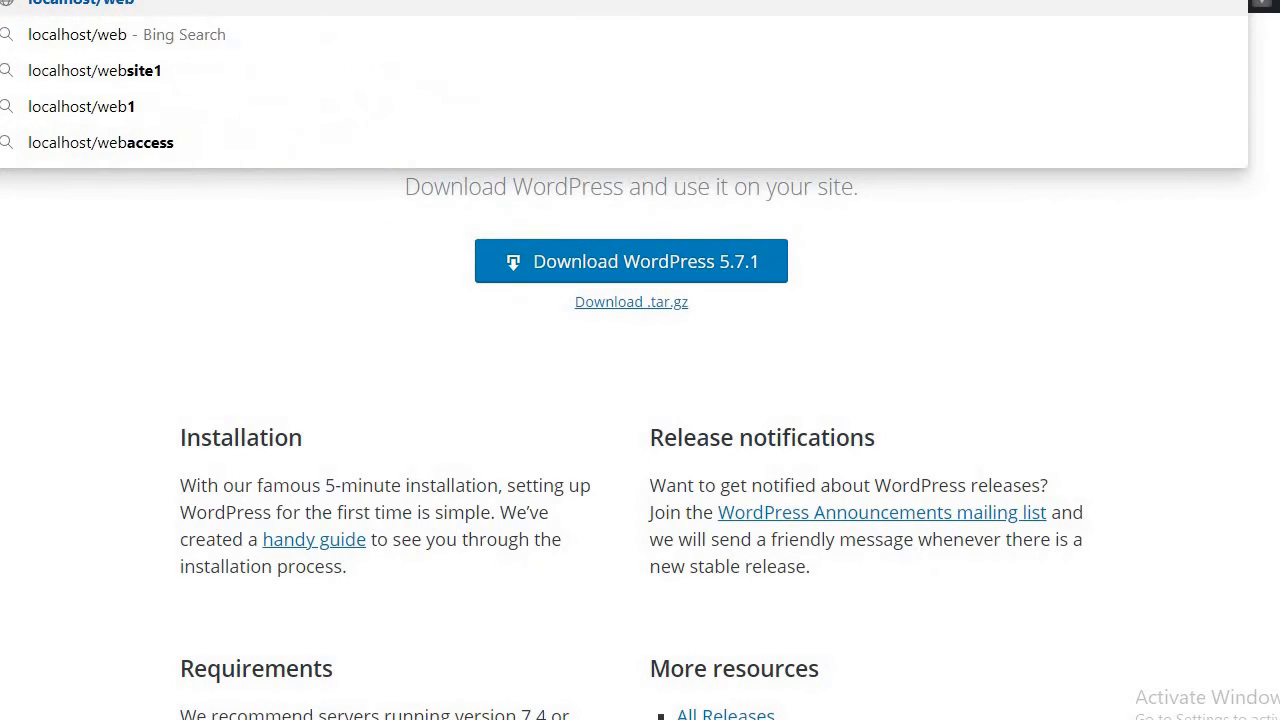
type("codeje")
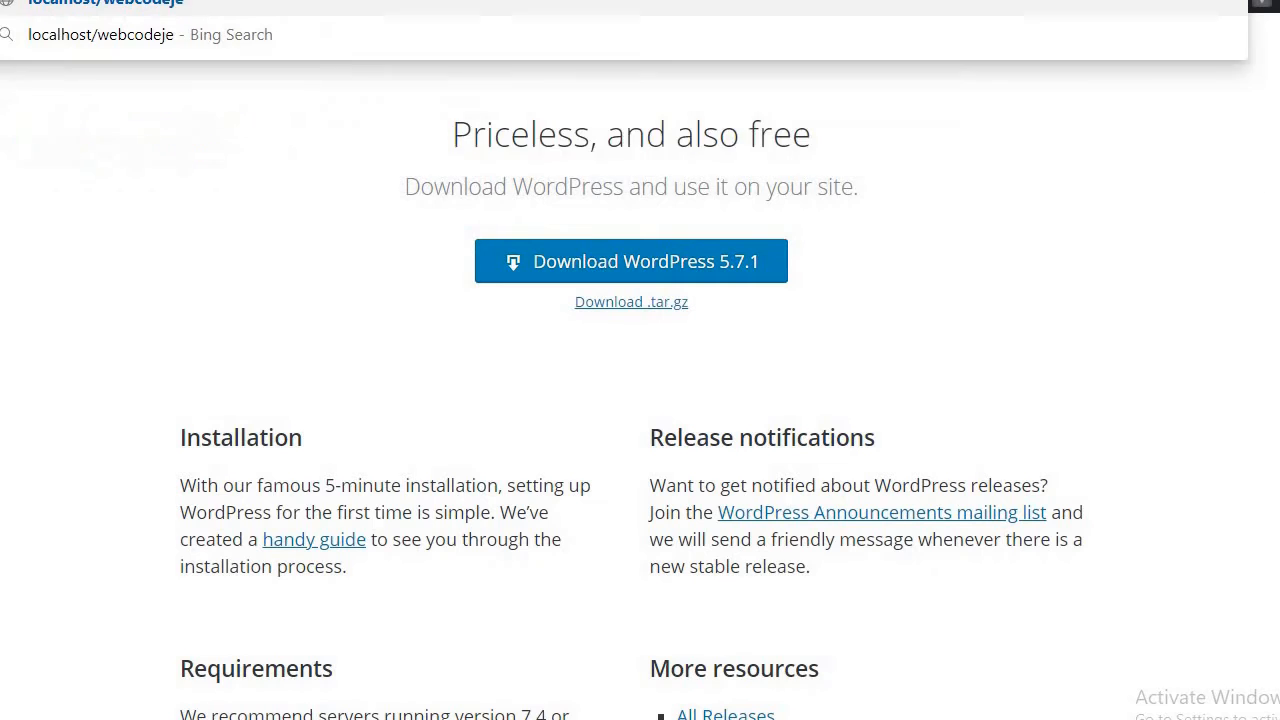
key("Return")
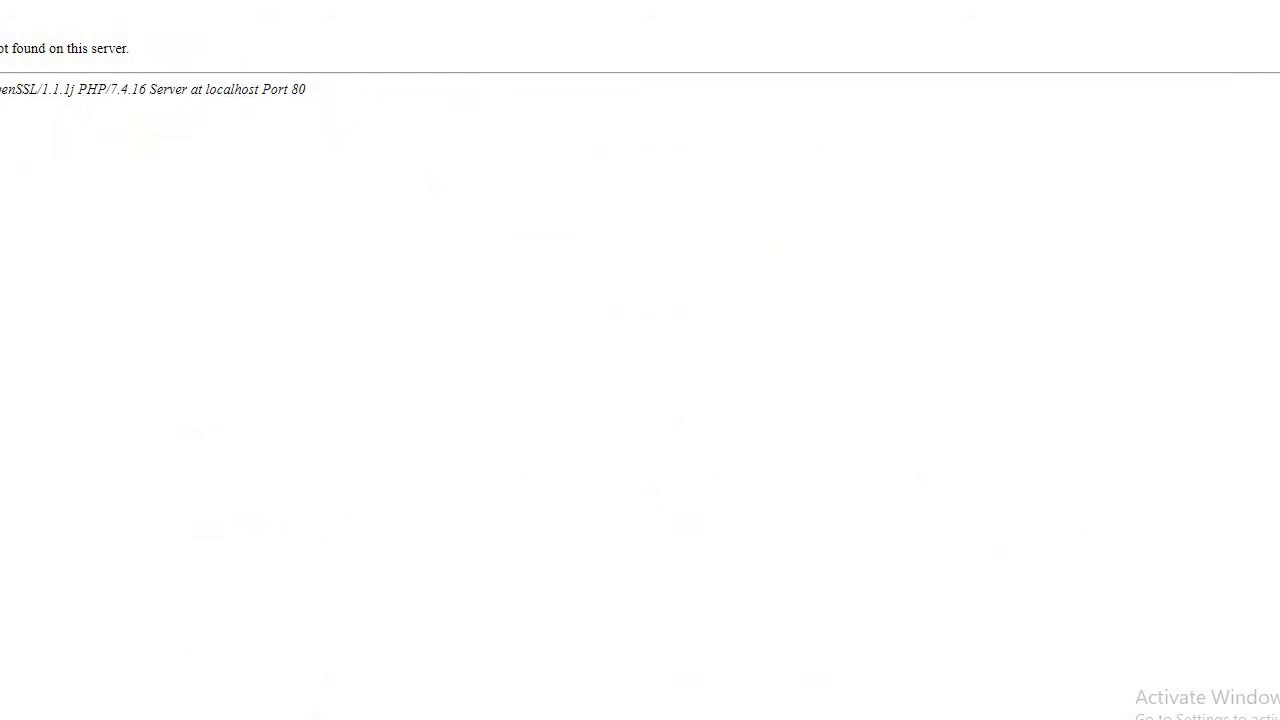
key("alt+Tab")
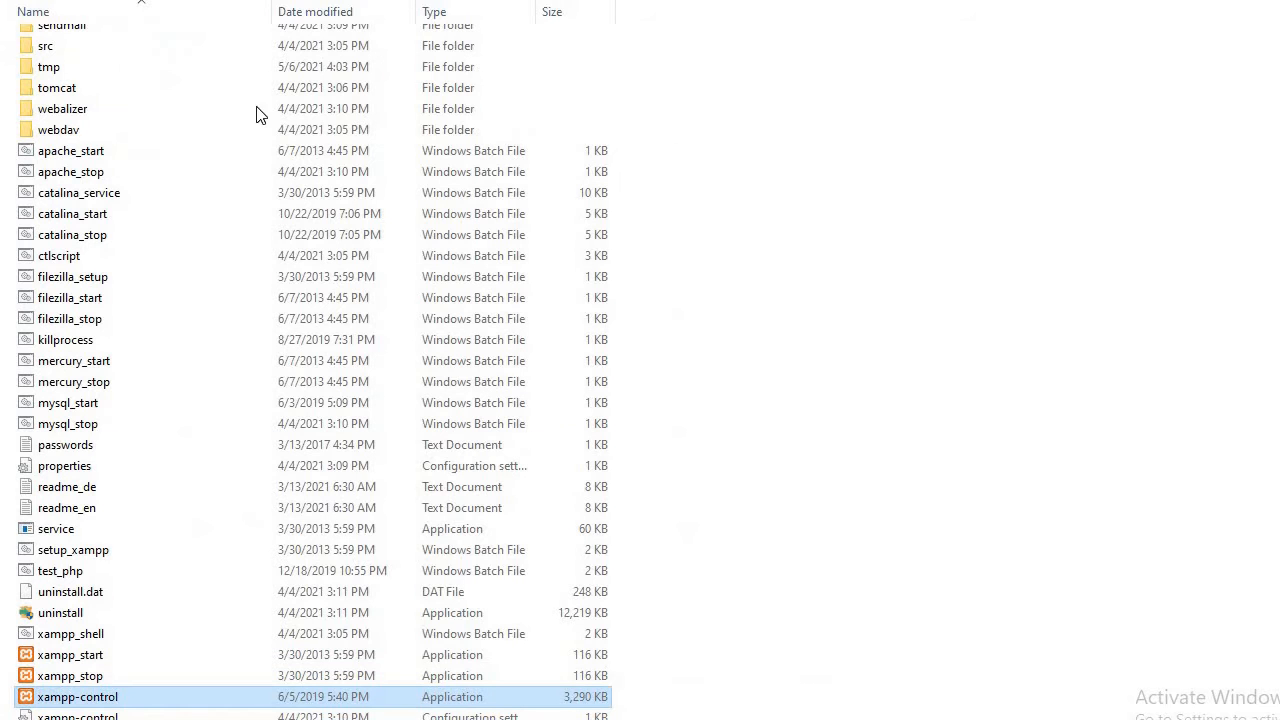
scroll(735, 69, "up", 6)
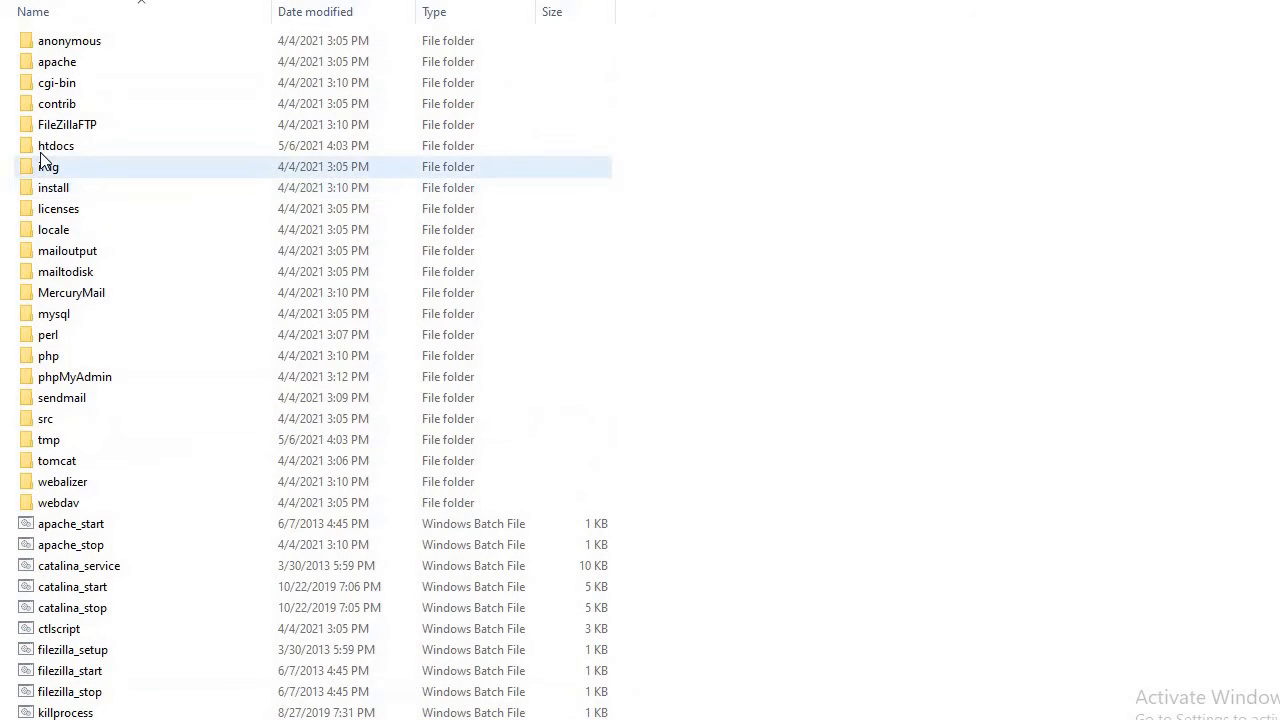
double_click(42, 150)
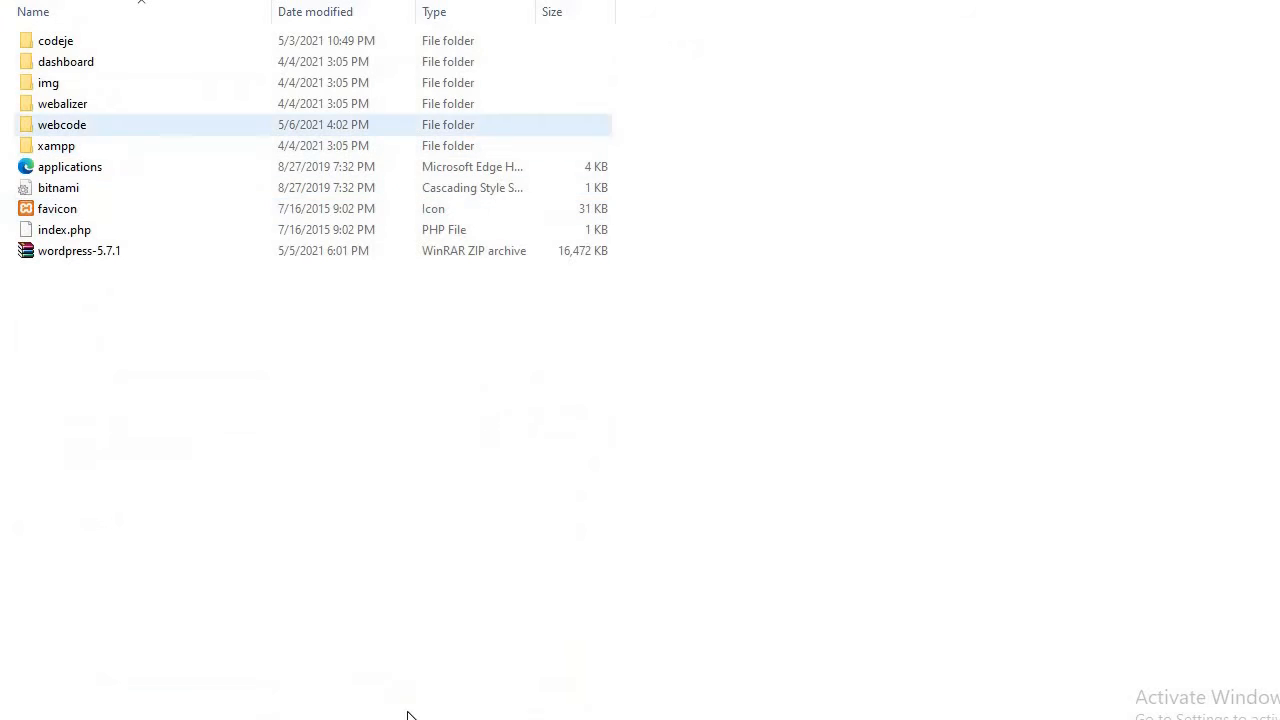
left_click(398, 672)
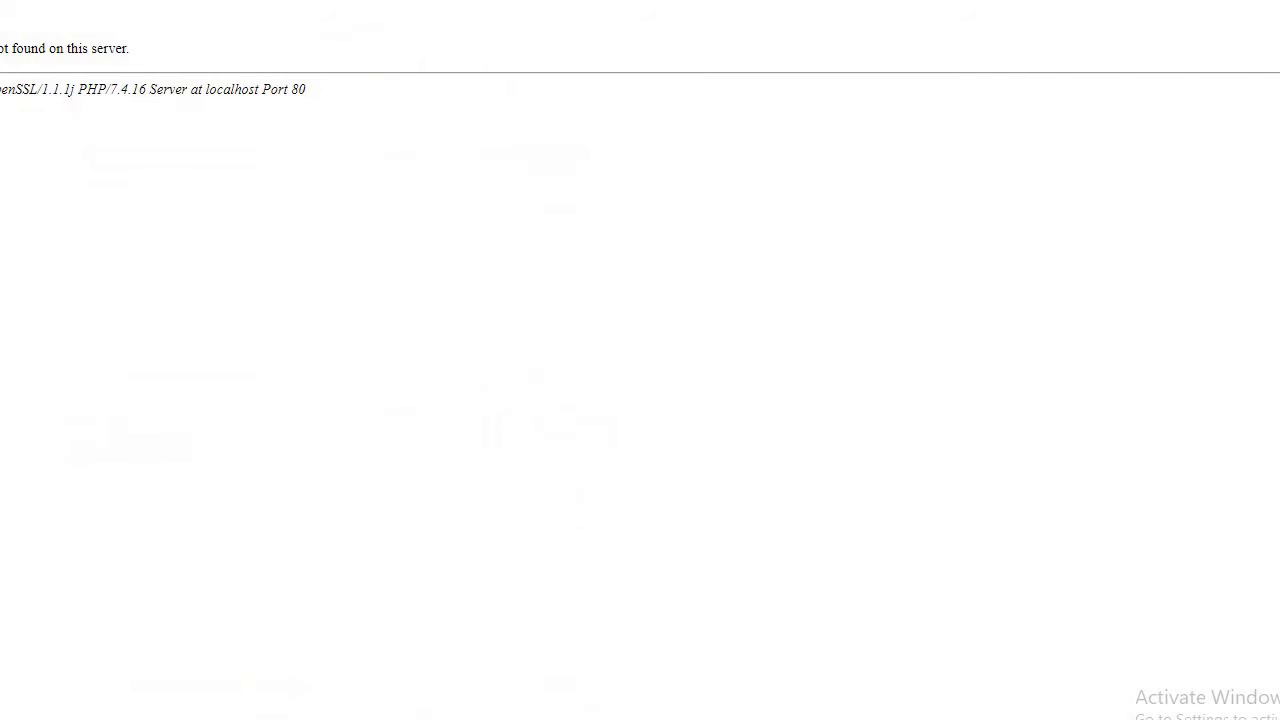
type("ebcode")
key("Return")
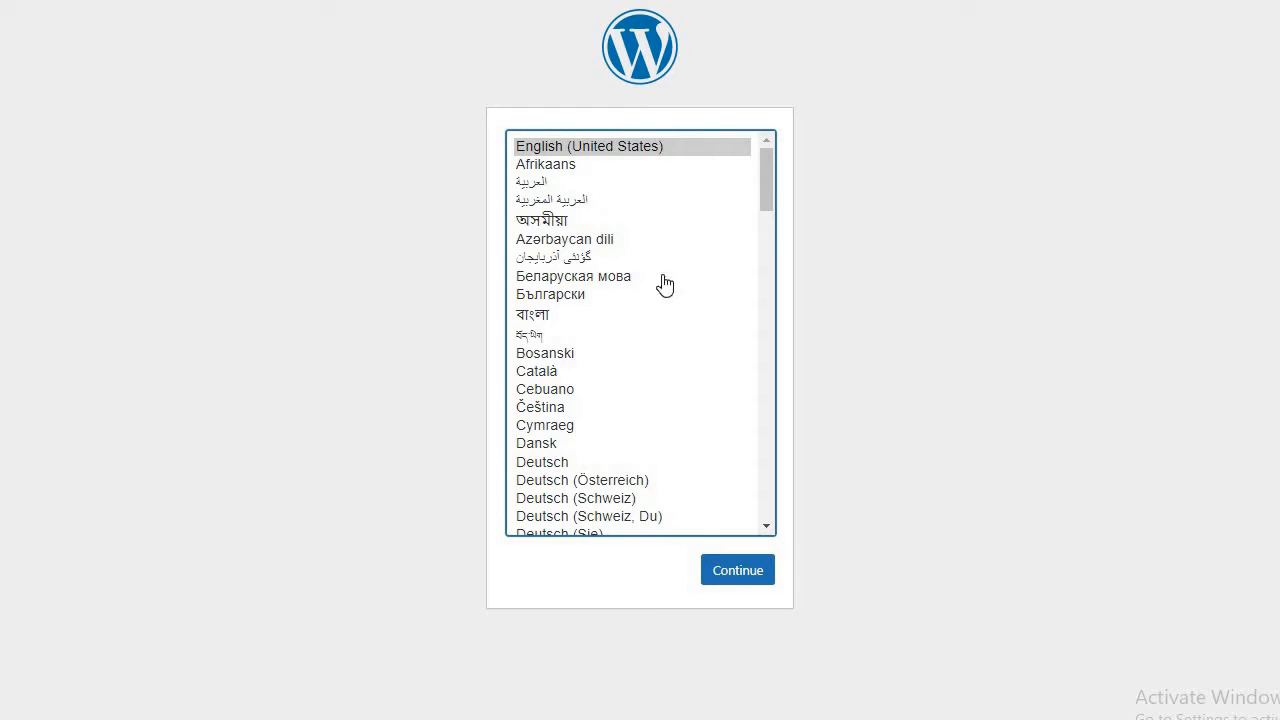
Continue setup in English (United States) and review the required database name, username, password and host.
left_click_drag(765, 181, 777, 131)
left_click(708, 581)
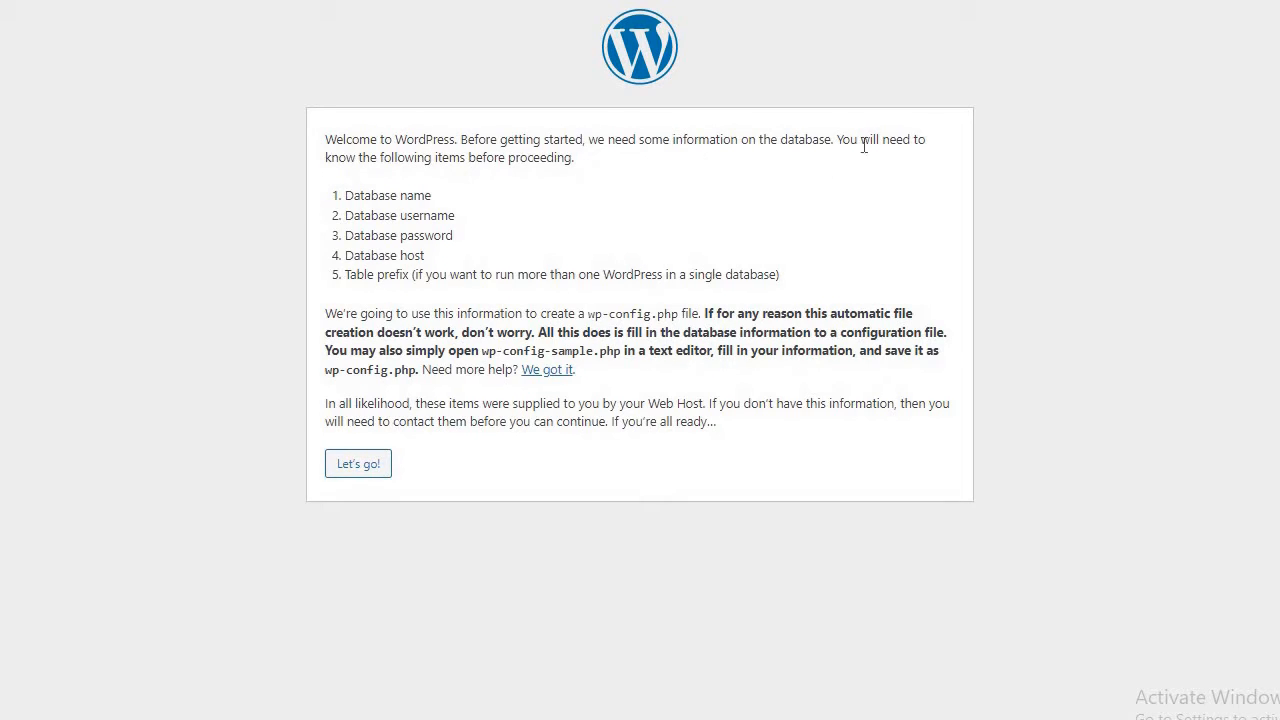
left_click_drag(397, 158, 460, 160)
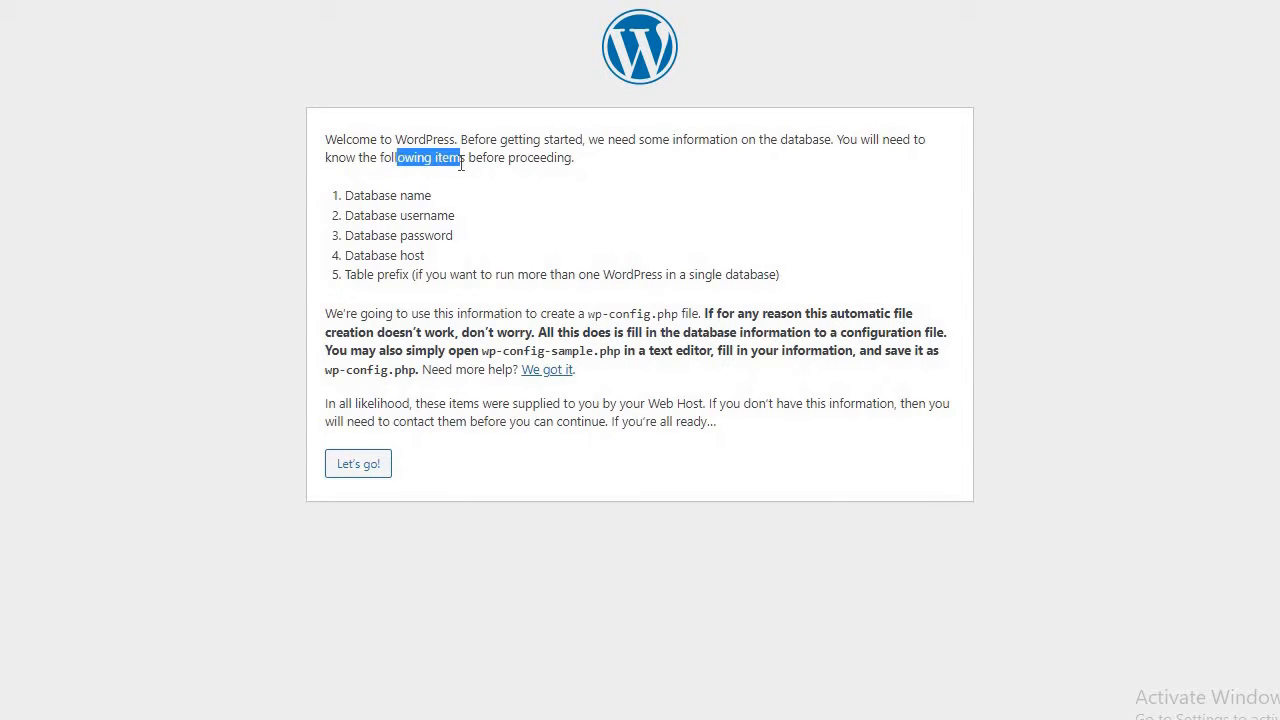
triple_click(347, 204)
left_click_drag(347, 210, 408, 252)
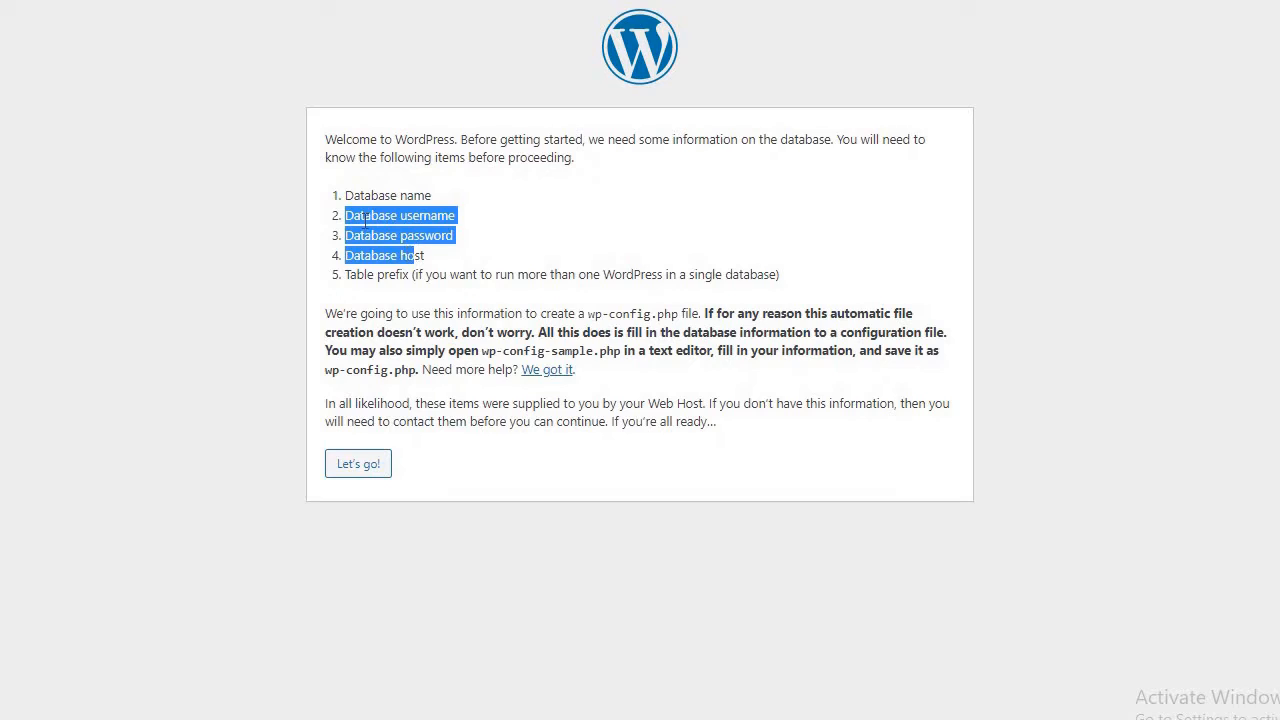
left_click_drag(372, 195, 461, 222)
left_click_drag(366, 242, 471, 243)
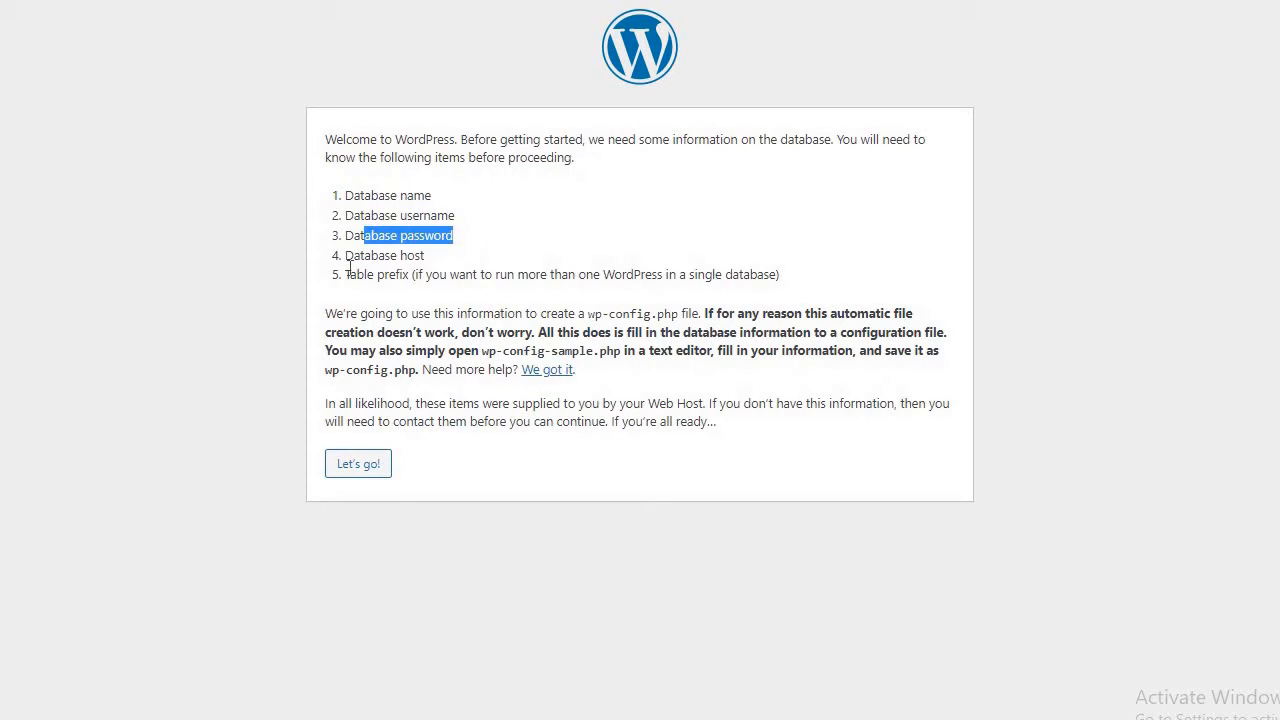
left_click_drag(350, 268, 406, 263)
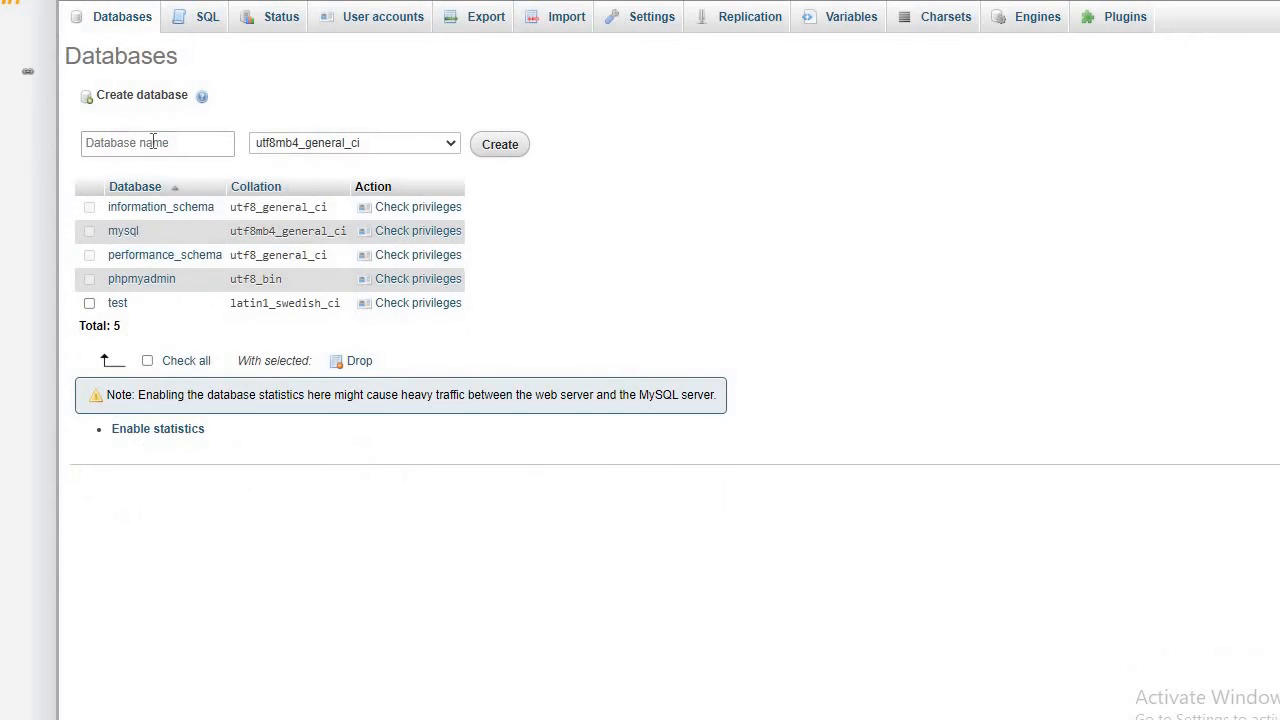
Create a database named webcode in phpMyAdmin's Databases tab.
left_click(153, 142)
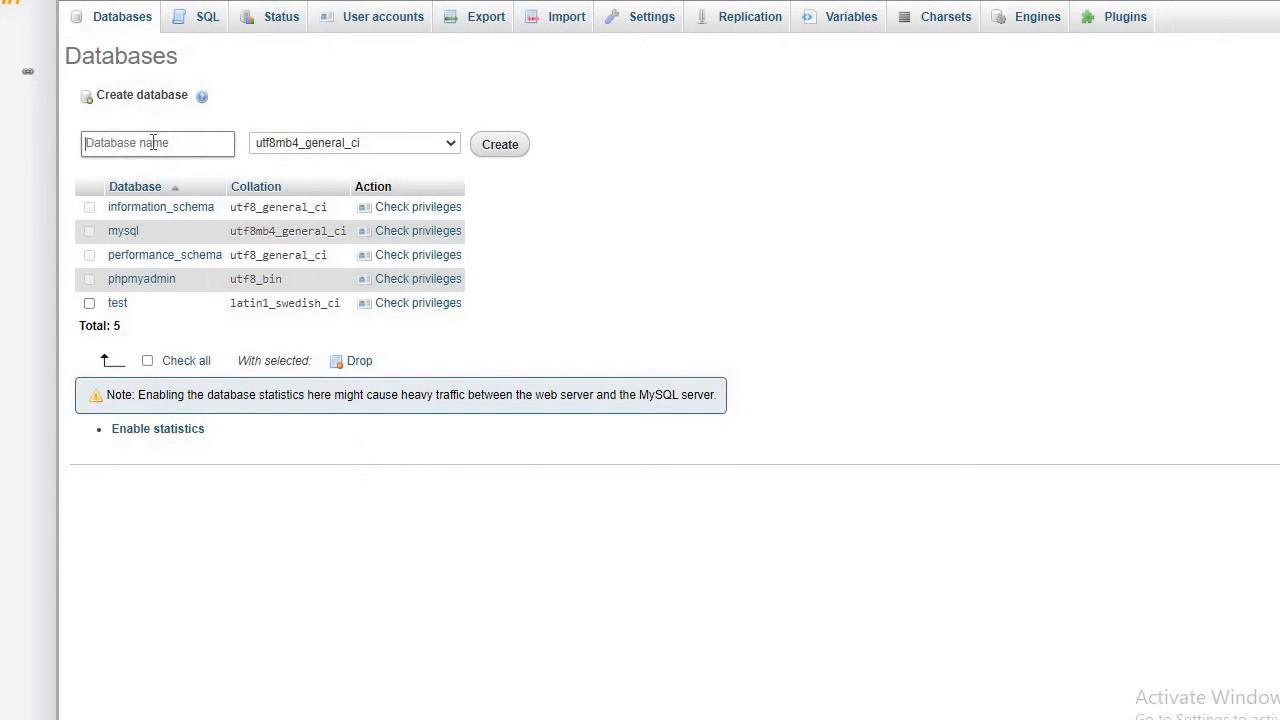
type("webcodeje")
key("BackSpace")
key("BackSpace")
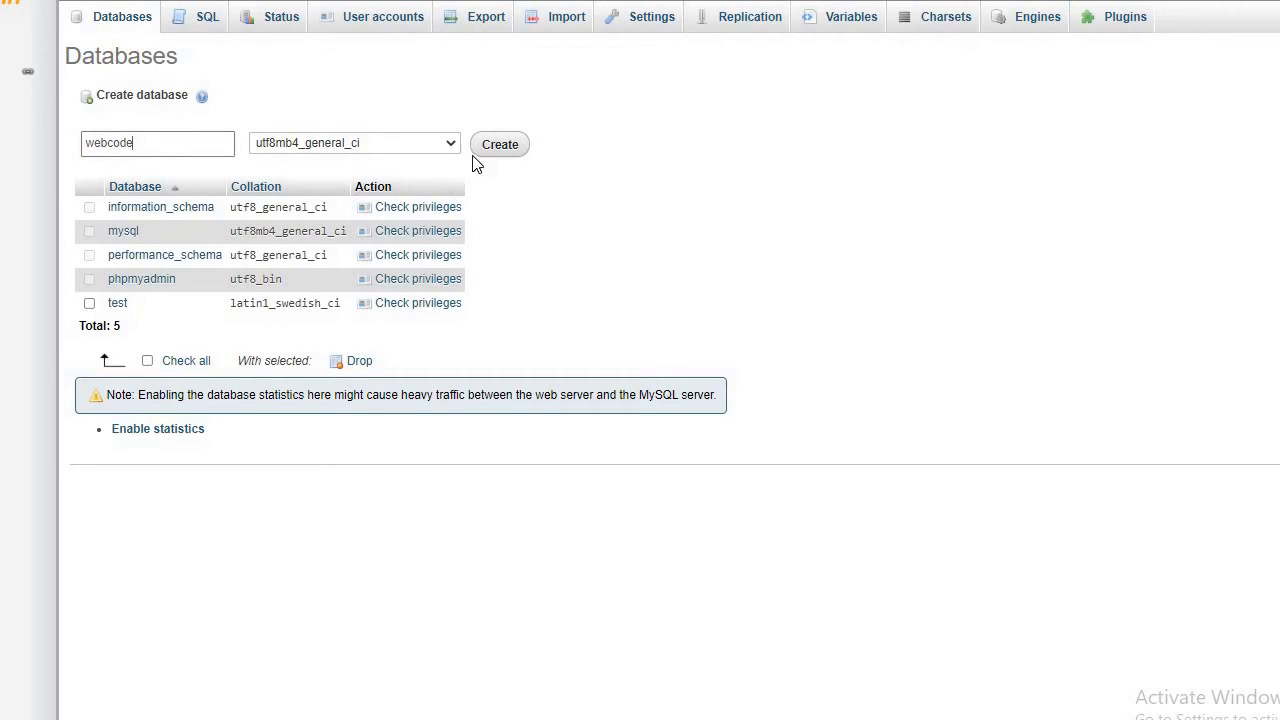
left_click(497, 147)
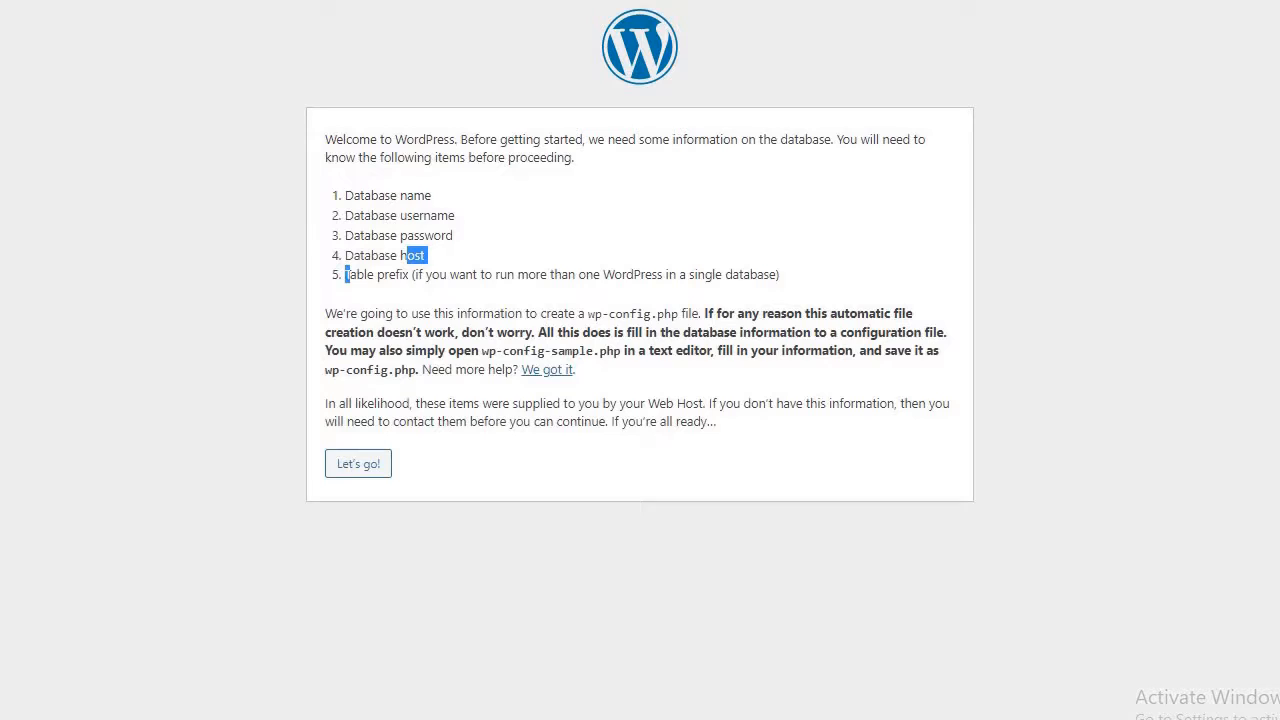
Enter database name webcode, username root and a password in the connection form.
left_click(358, 464)
left_click(550, 190)
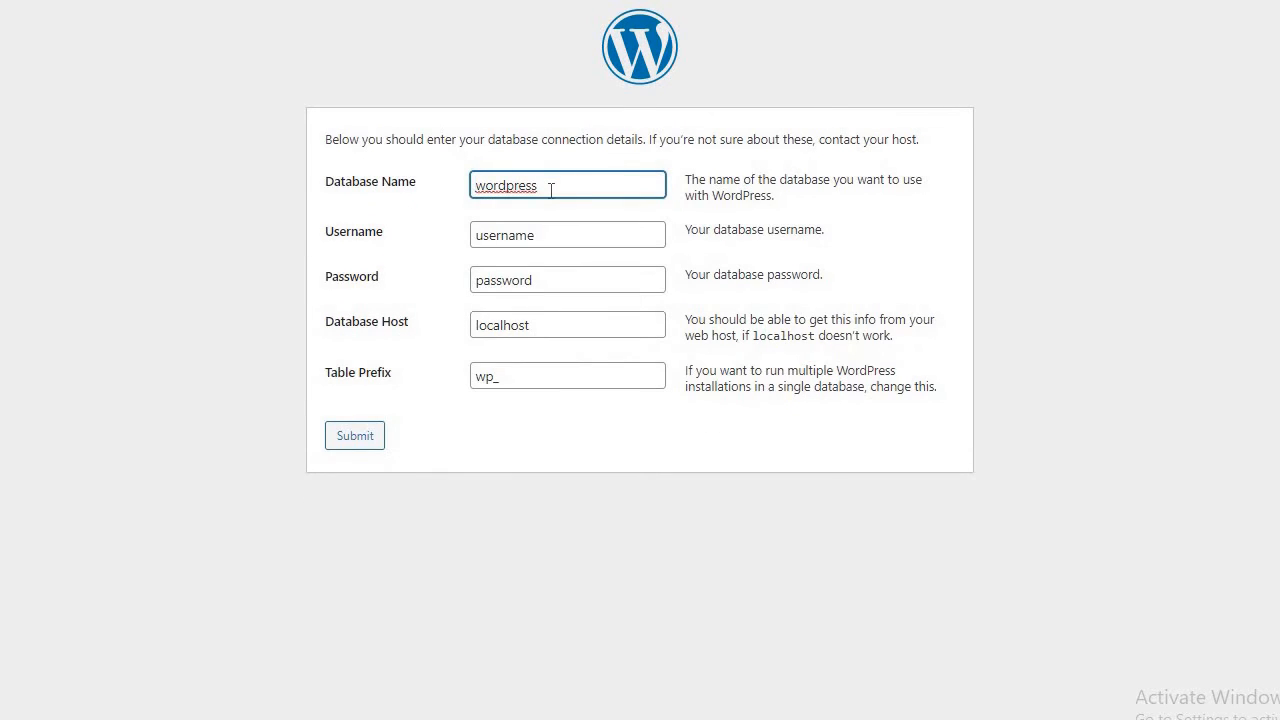
key("ctrl+a")
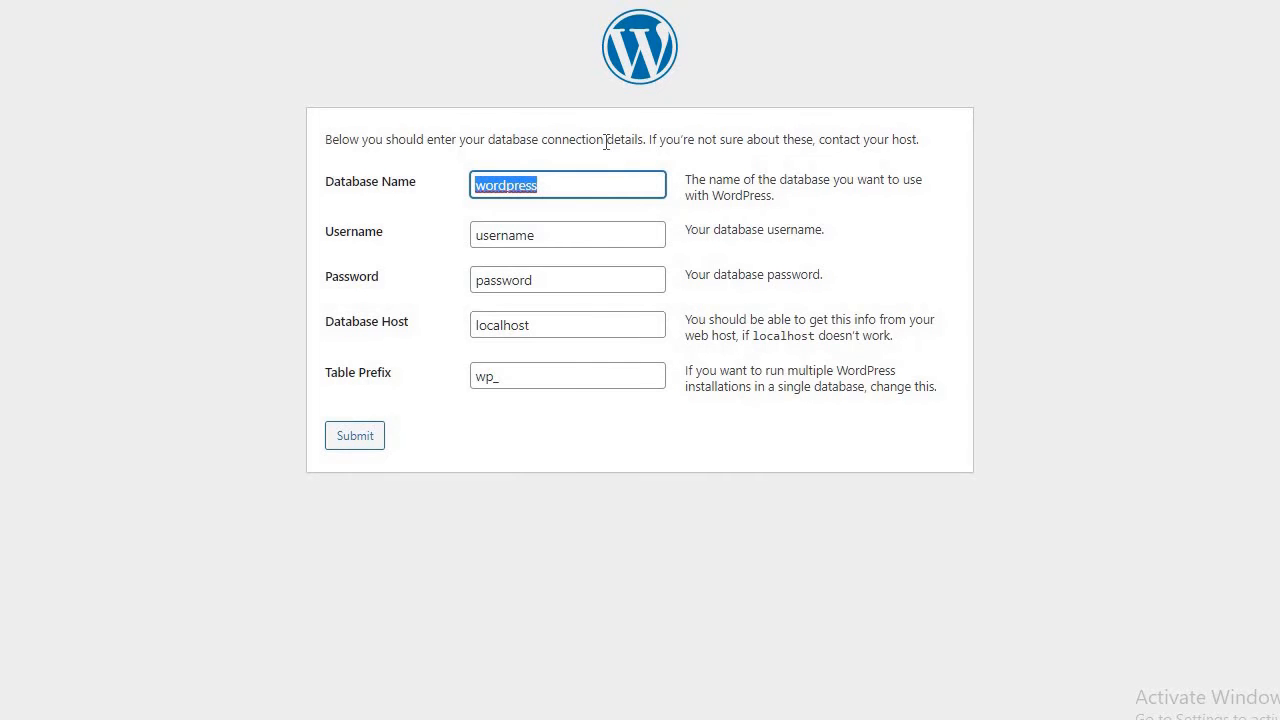
type("we")
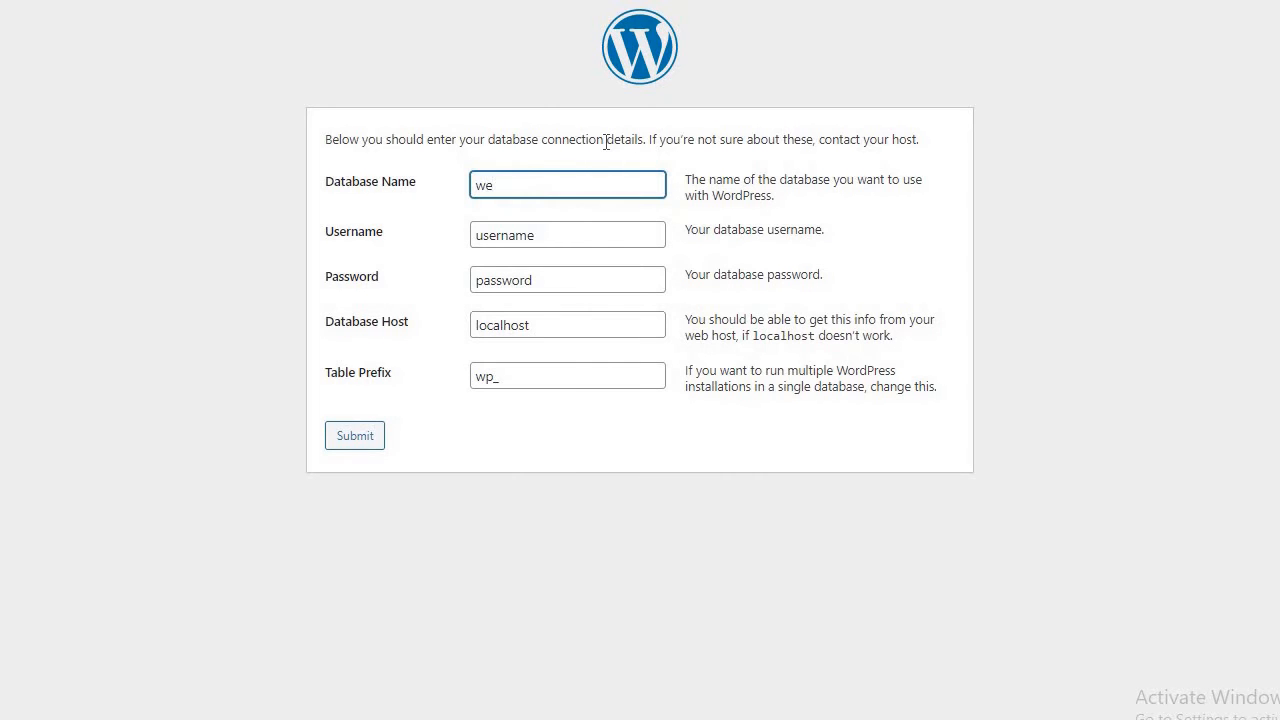
type("bcode")
left_click(555, 233)
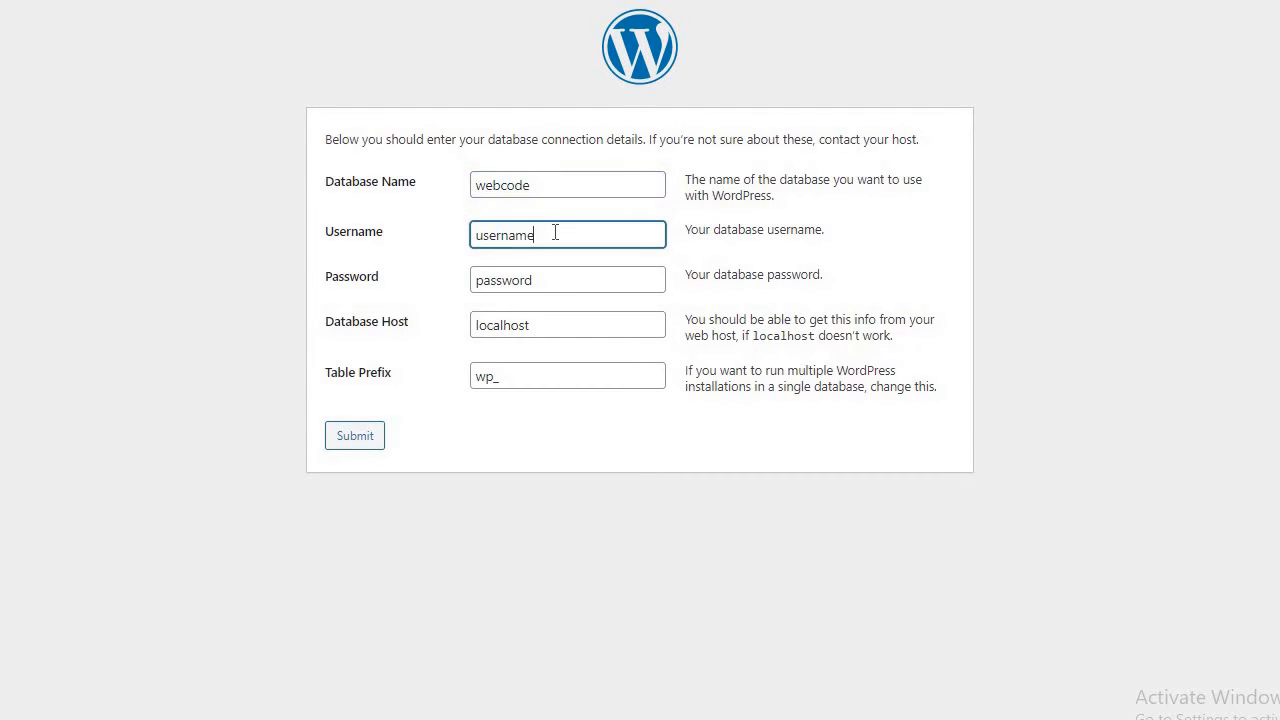
key("BackSpace")
key("BackSpace")
key("BackSpace")
key("BackSpace")
key("BackSpace")
key("BackSpace")
key("BackSpace")
key("BackSpace")
type("root")
left_click(543, 276)
key("BackSpace")
key("BackSpace")
key("BackSpace")
key("BackSpace")
key("BackSpace")
key("BackSpace")
key("BackSpace")
key("BackSpace")
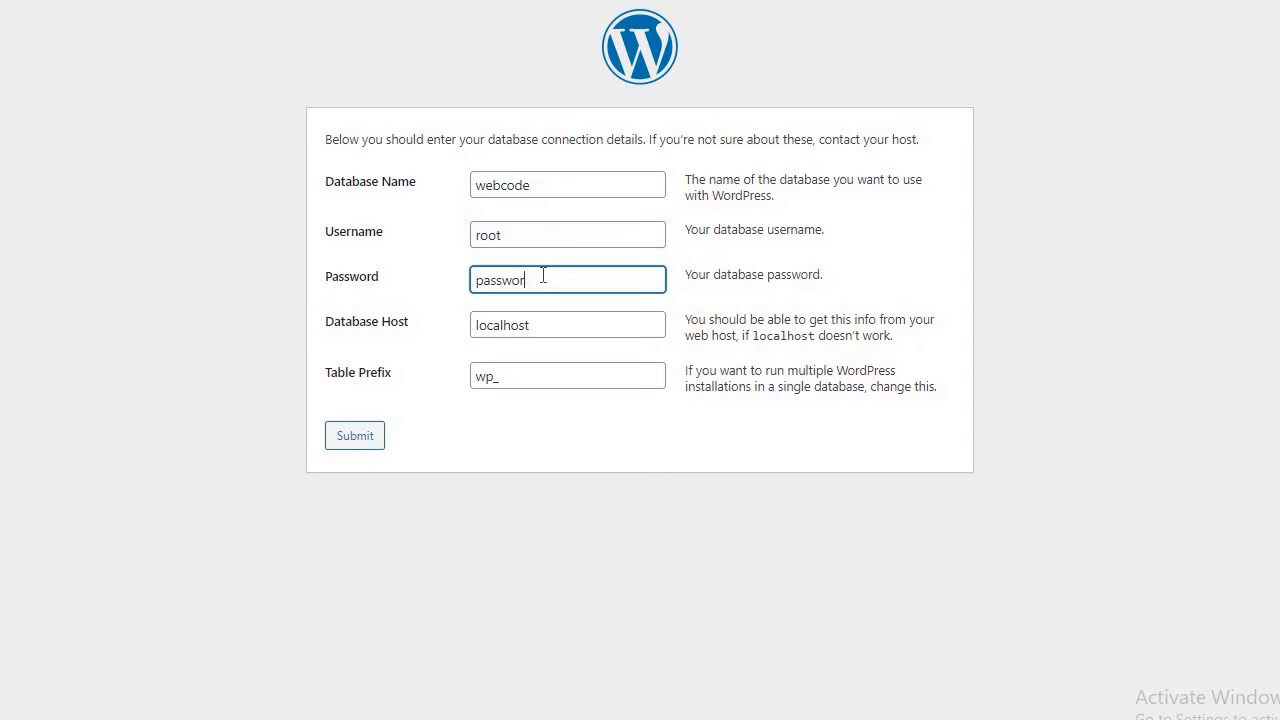
type("root")
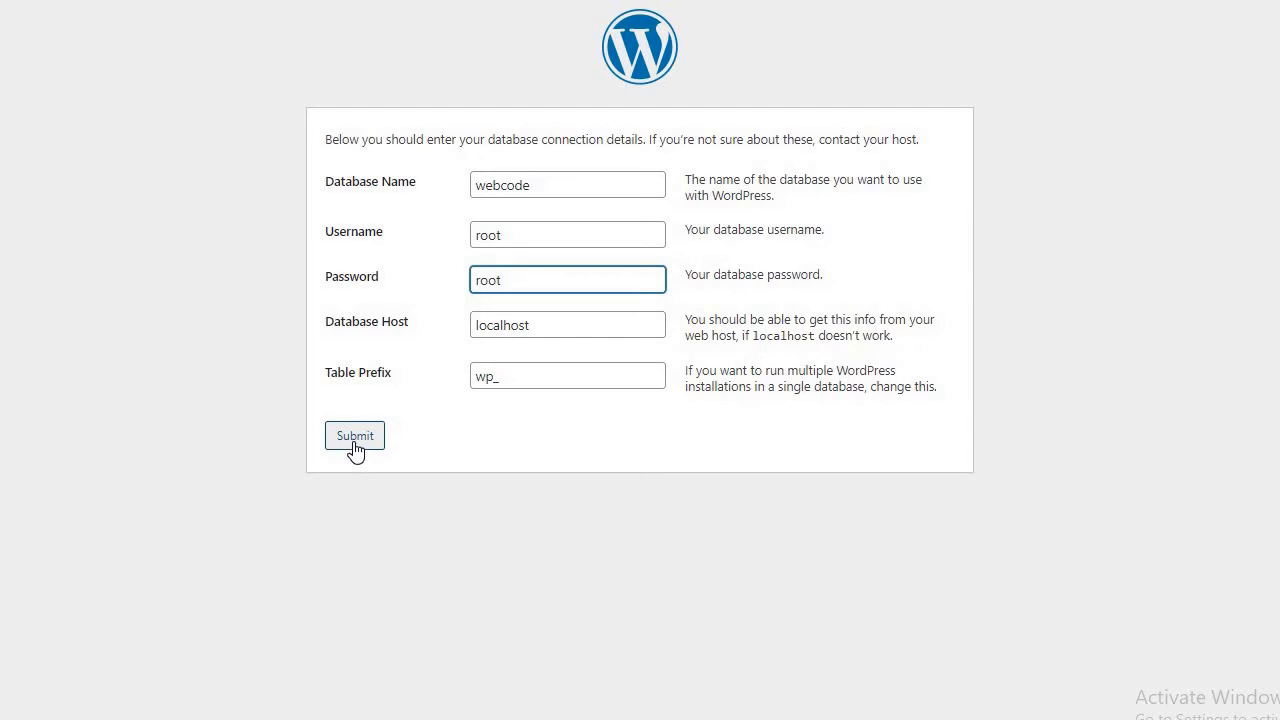
Keep host localhost and table prefix wp_, then submit, producing a database connection error.
left_click(538, 327)
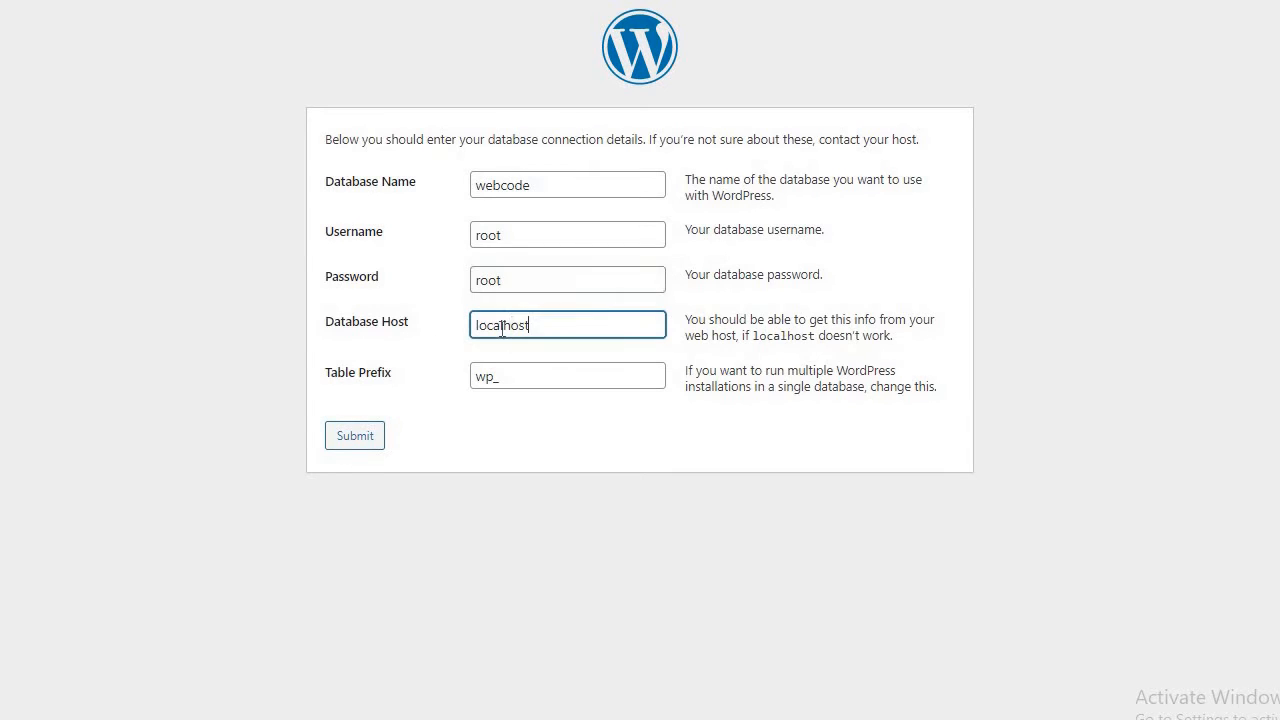
double_click(502, 327)
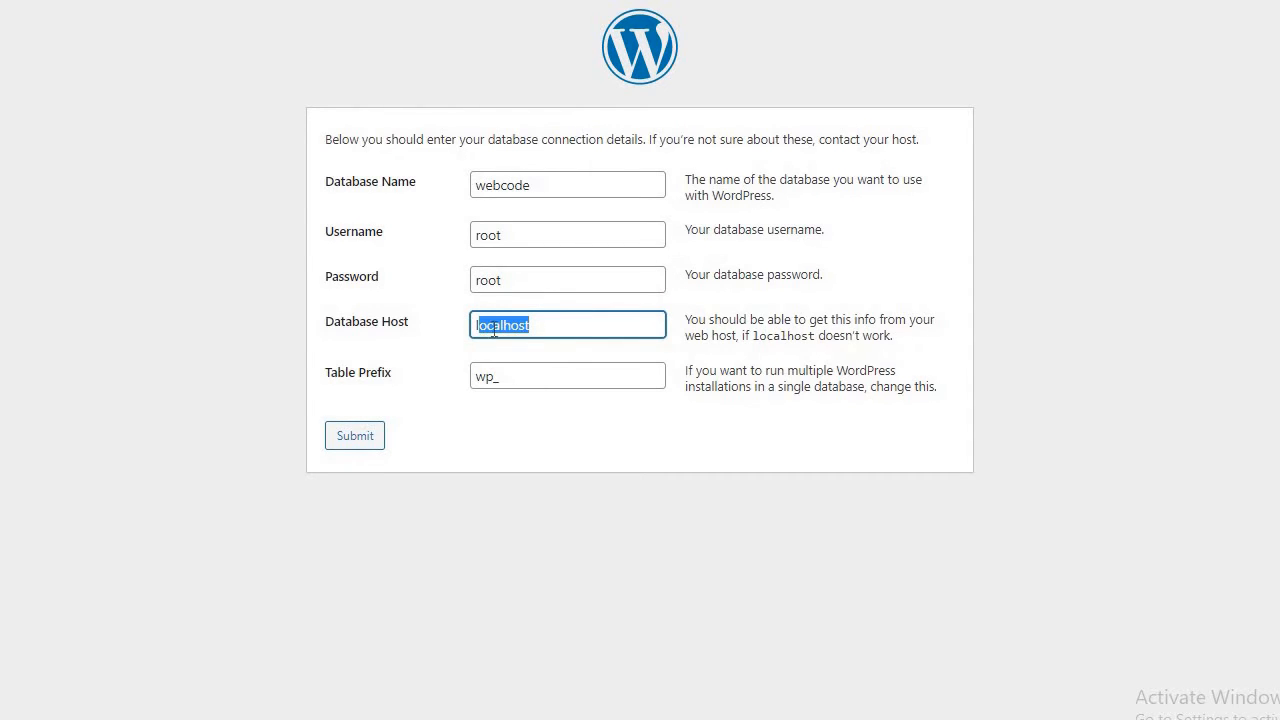
left_click(554, 334)
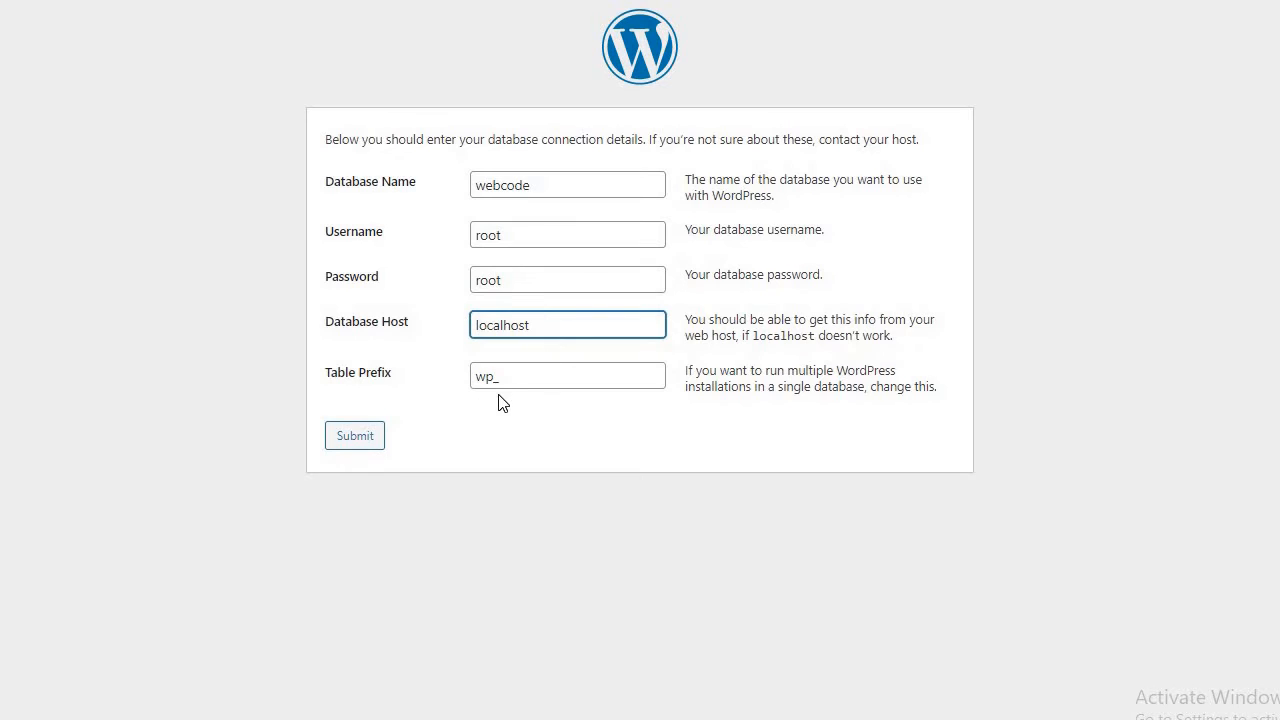
double_click(529, 372)
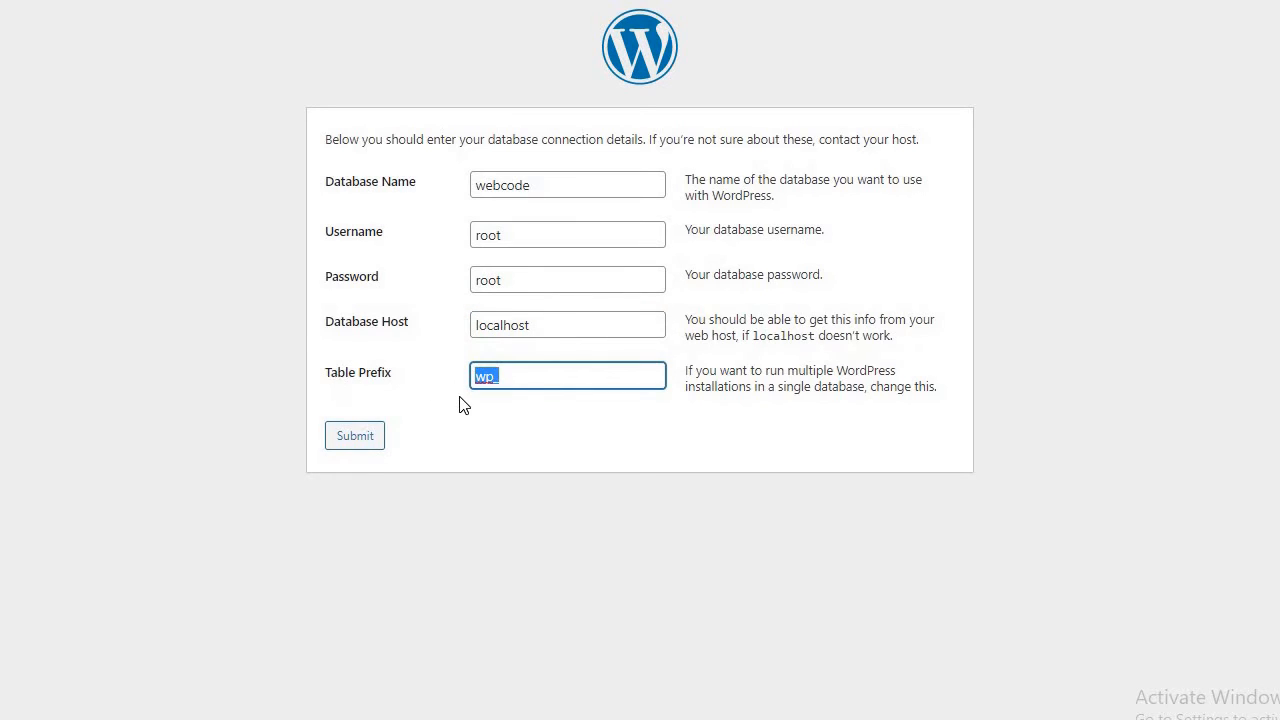
left_click(459, 401)
left_click_drag(508, 380, 482, 398)
left_click(527, 375)
left_click_drag(526, 375, 434, 380)
left_click(355, 437)
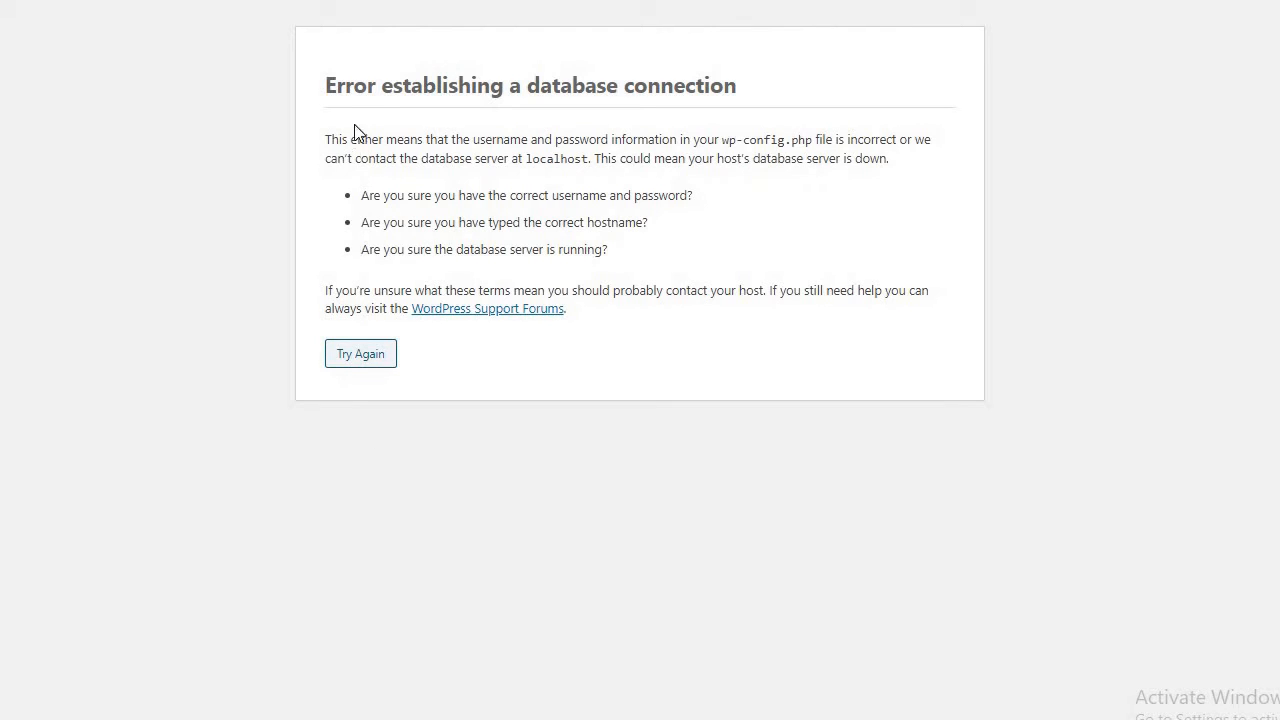
Read the database connection error and go back to the connection form with Try Again.
left_click_drag(470, 92, 470, 92)
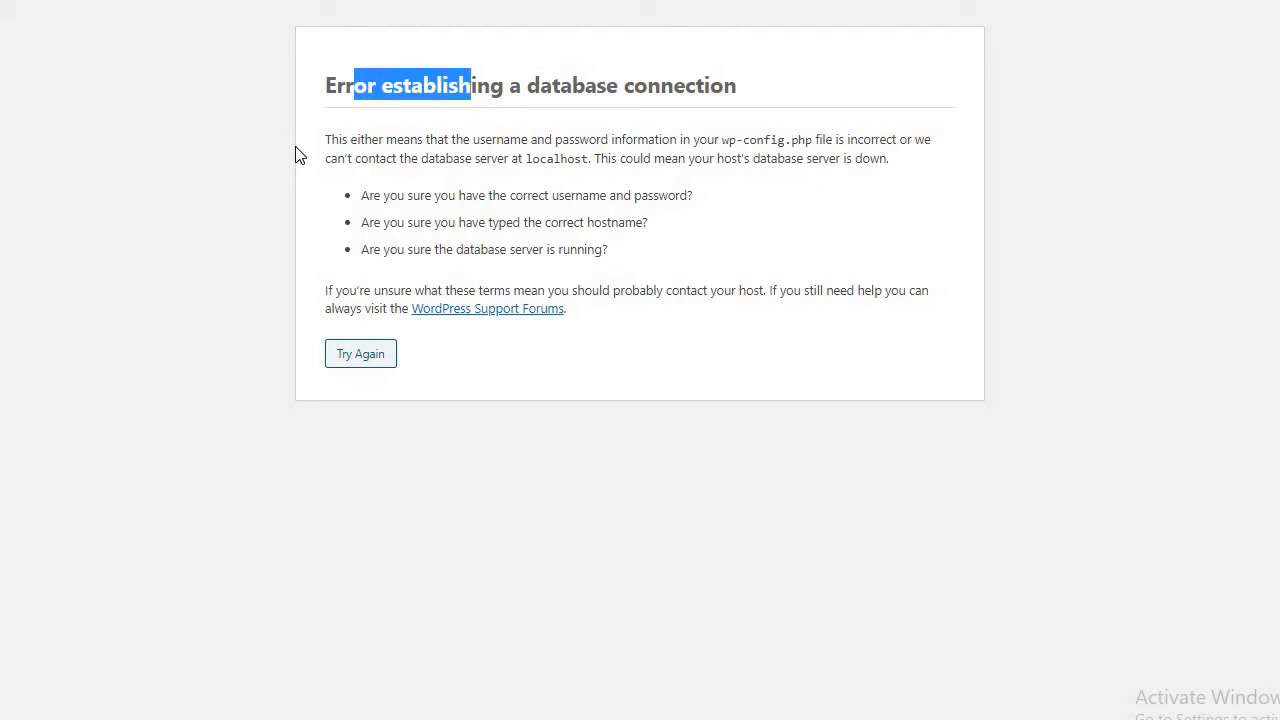
left_click(320, 152)
left_click_drag(350, 143, 723, 162)
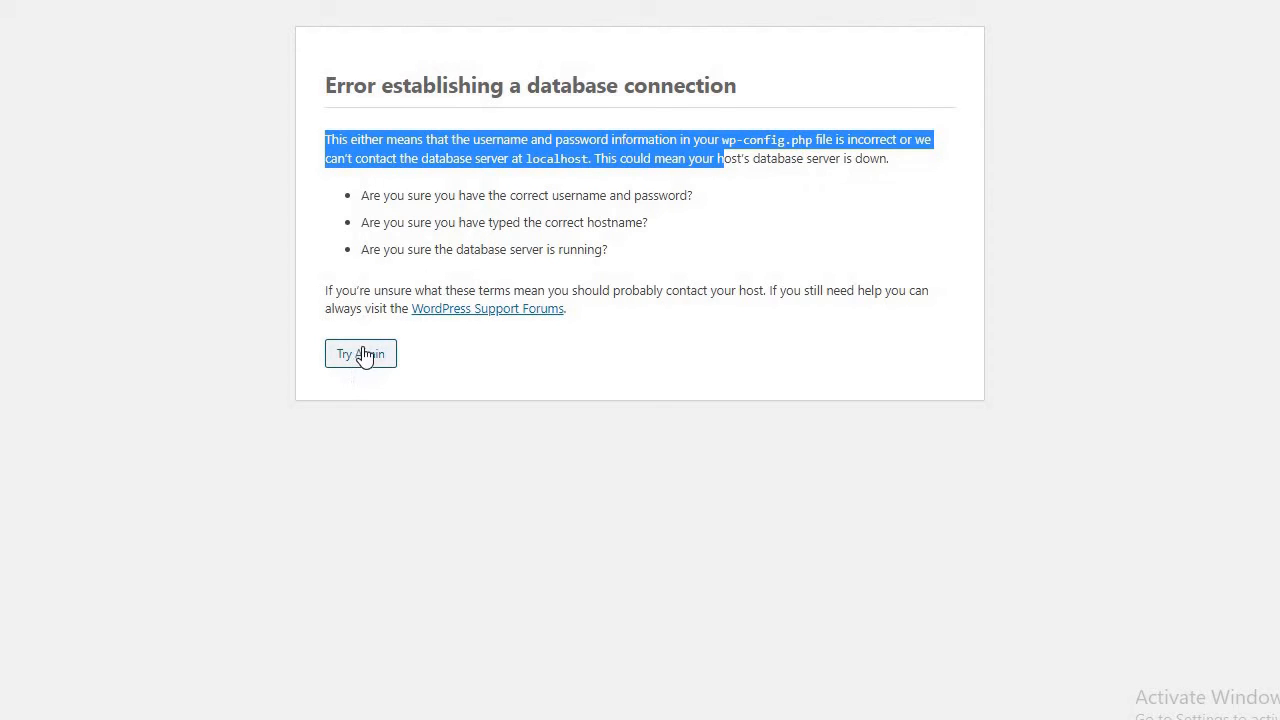
left_click(362, 356)
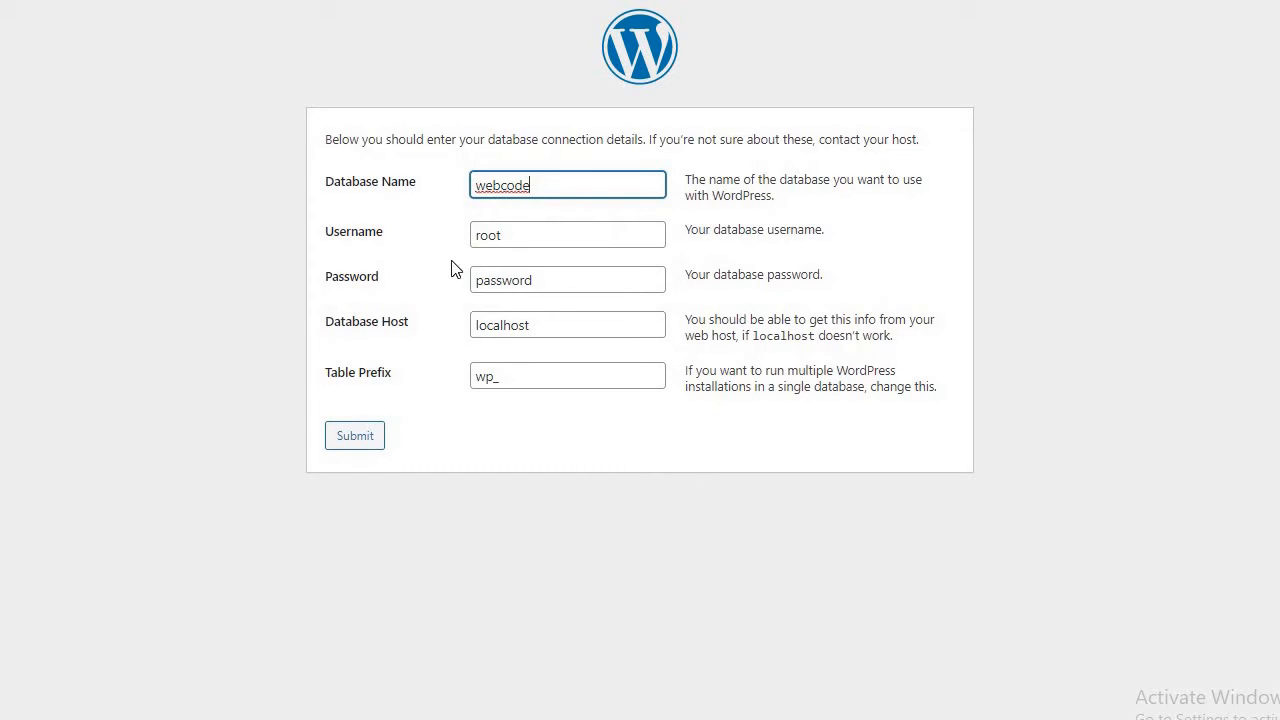
Keep username root, empty the Password field, and resubmit the connection details.
left_click_drag(400, 228, 341, 238)
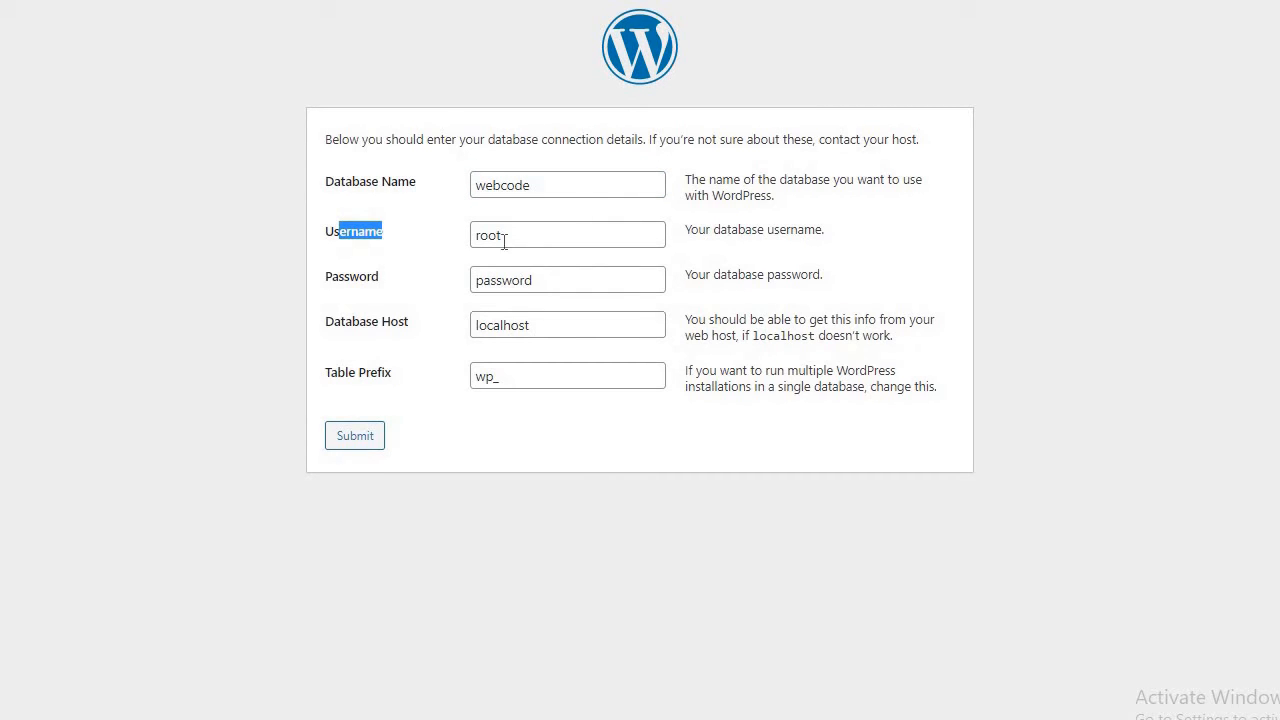
double_click(496, 237)
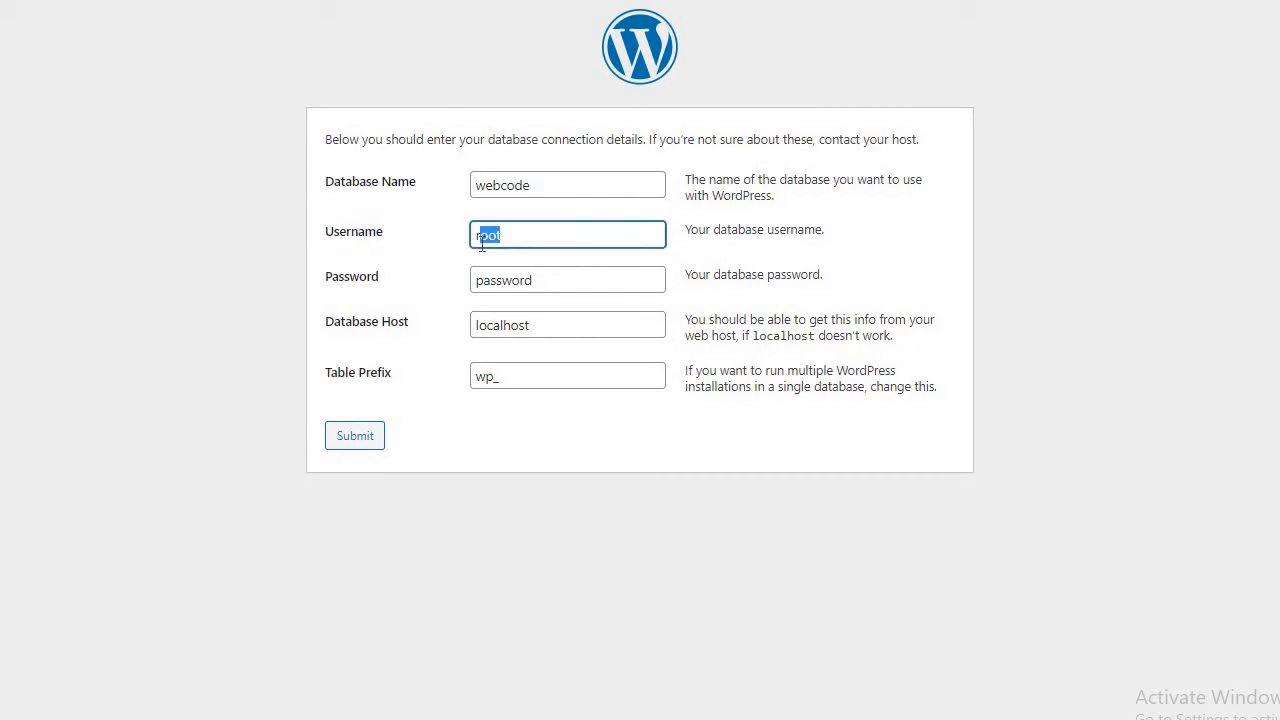
left_click(558, 281)
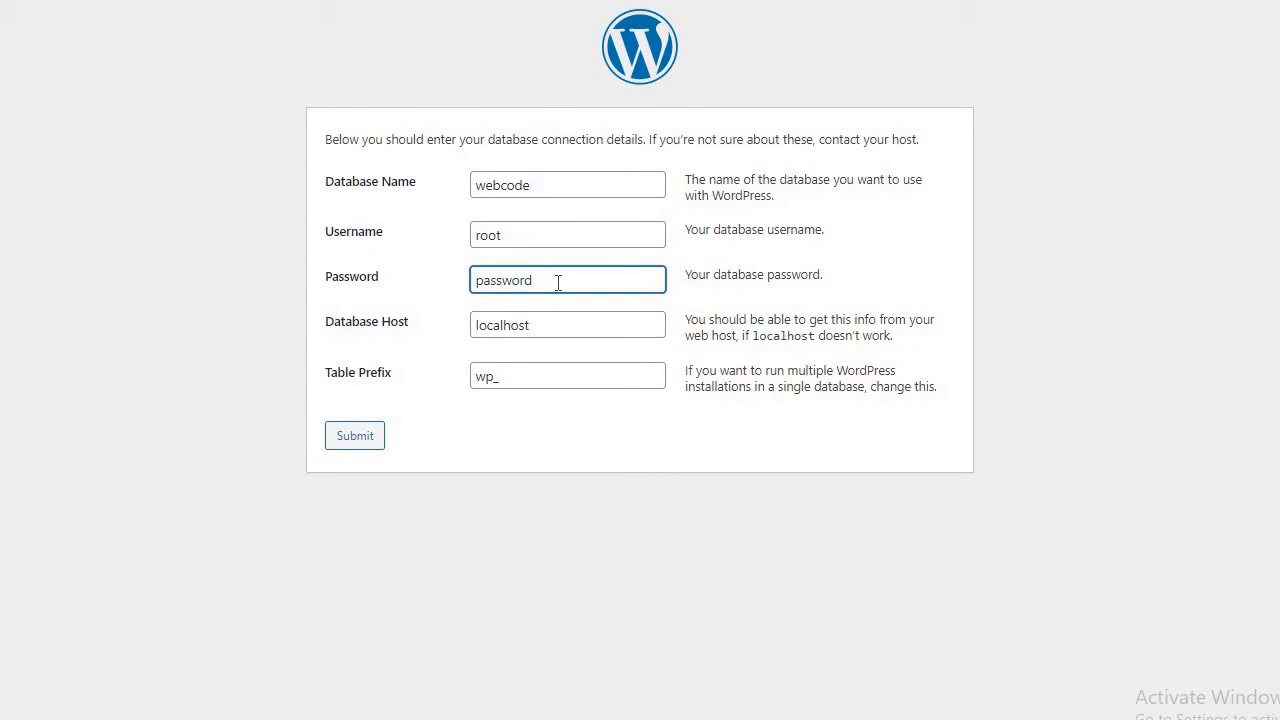
key("BackSpace")
key("BackSpace")
key("BackSpace")
key("BackSpace")
key("BackSpace")
key("BackSpace")
key("BackSpace")
key("BackSpace")
left_click(351, 441)
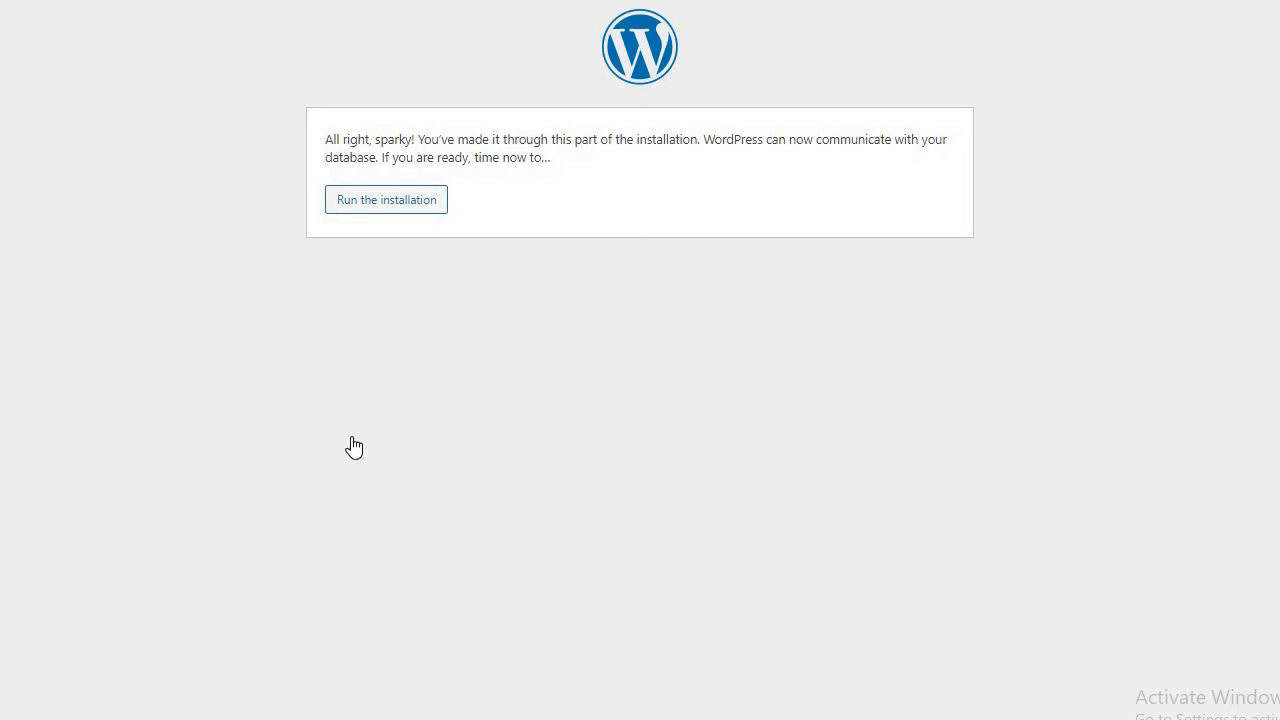
Run the installation and enter webcode as the Site Title.
left_click(354, 203)
left_click(354, 203)
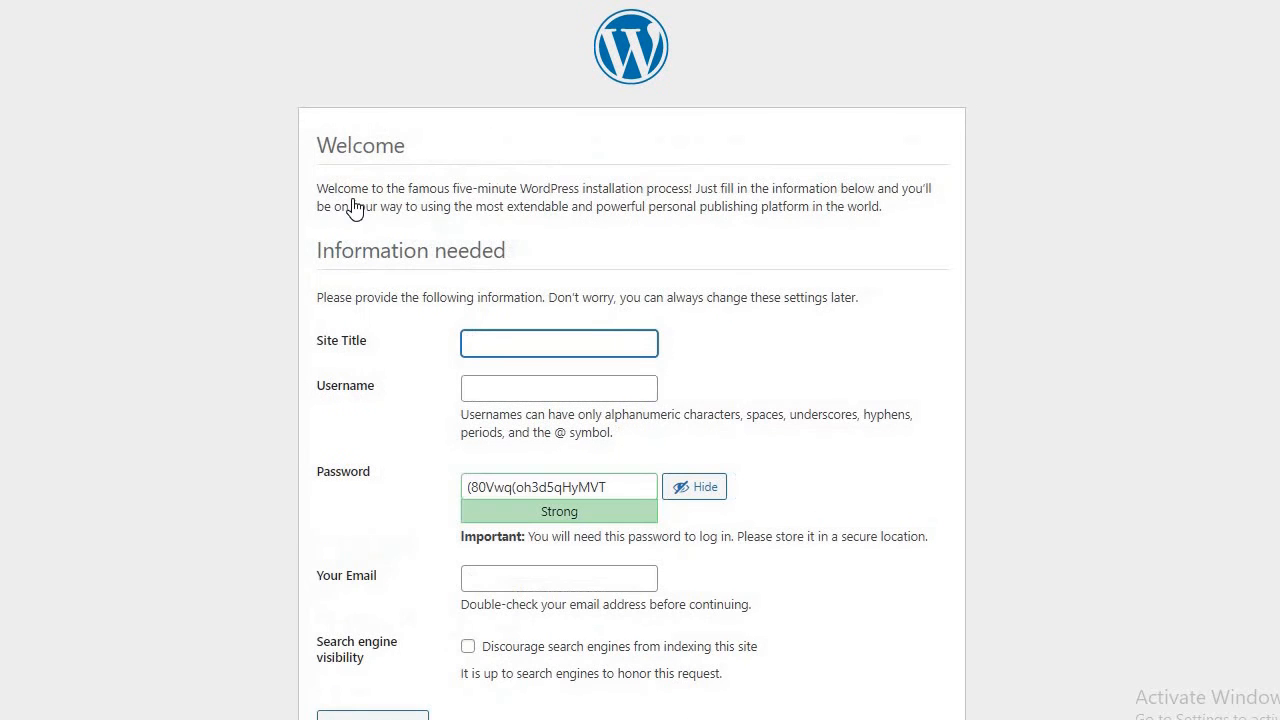
scroll(632, 400, "down", 1)
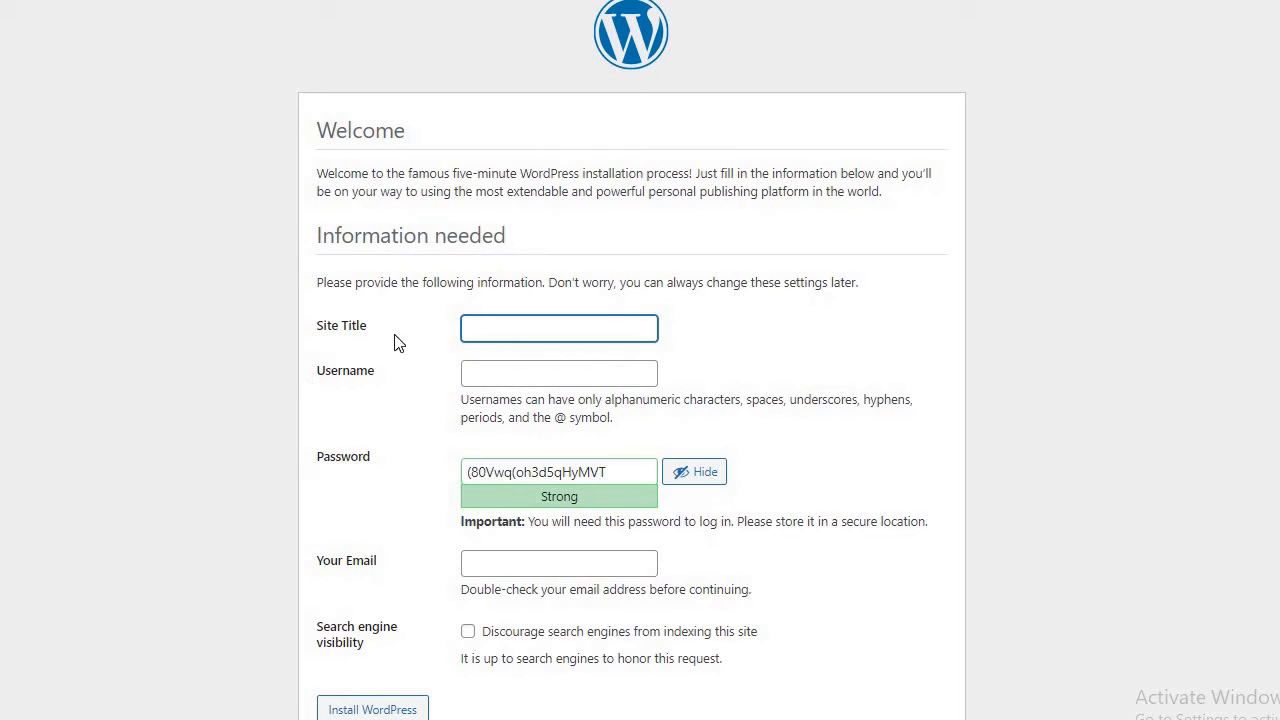
left_click(514, 334)
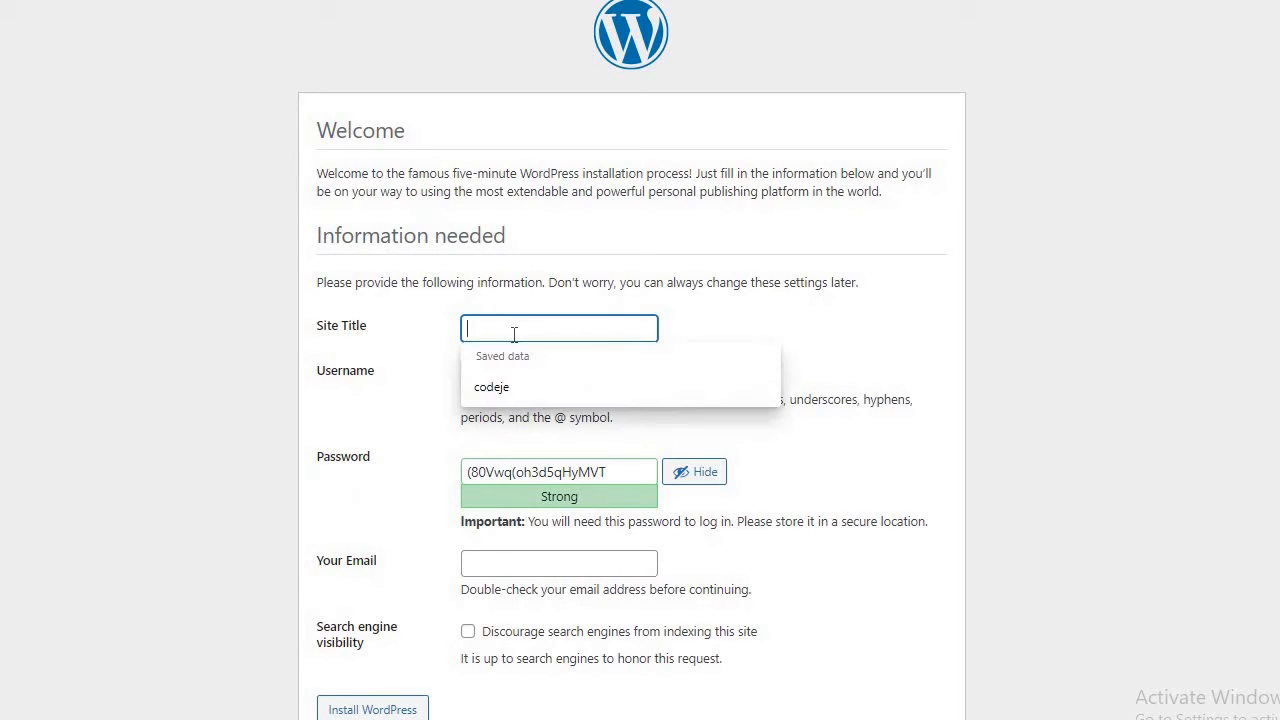
left_click(399, 343)
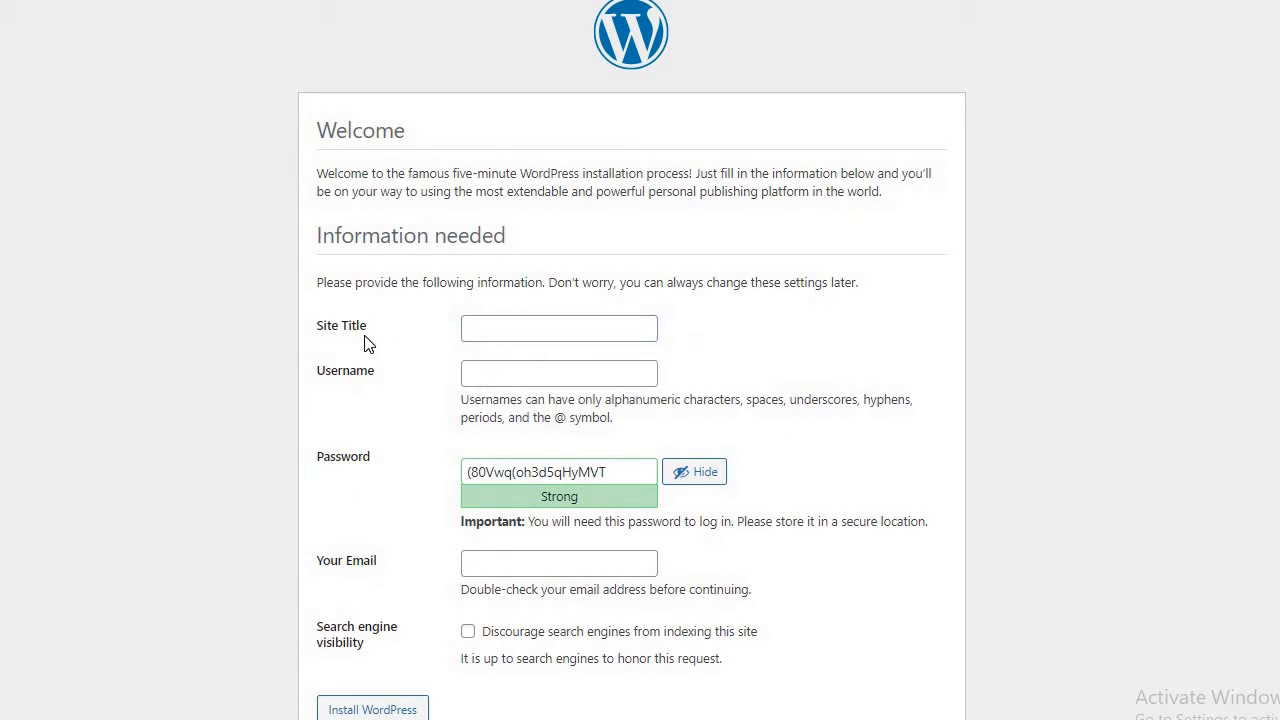
left_click_drag(378, 330, 285, 351)
left_click(583, 325)
type("we")
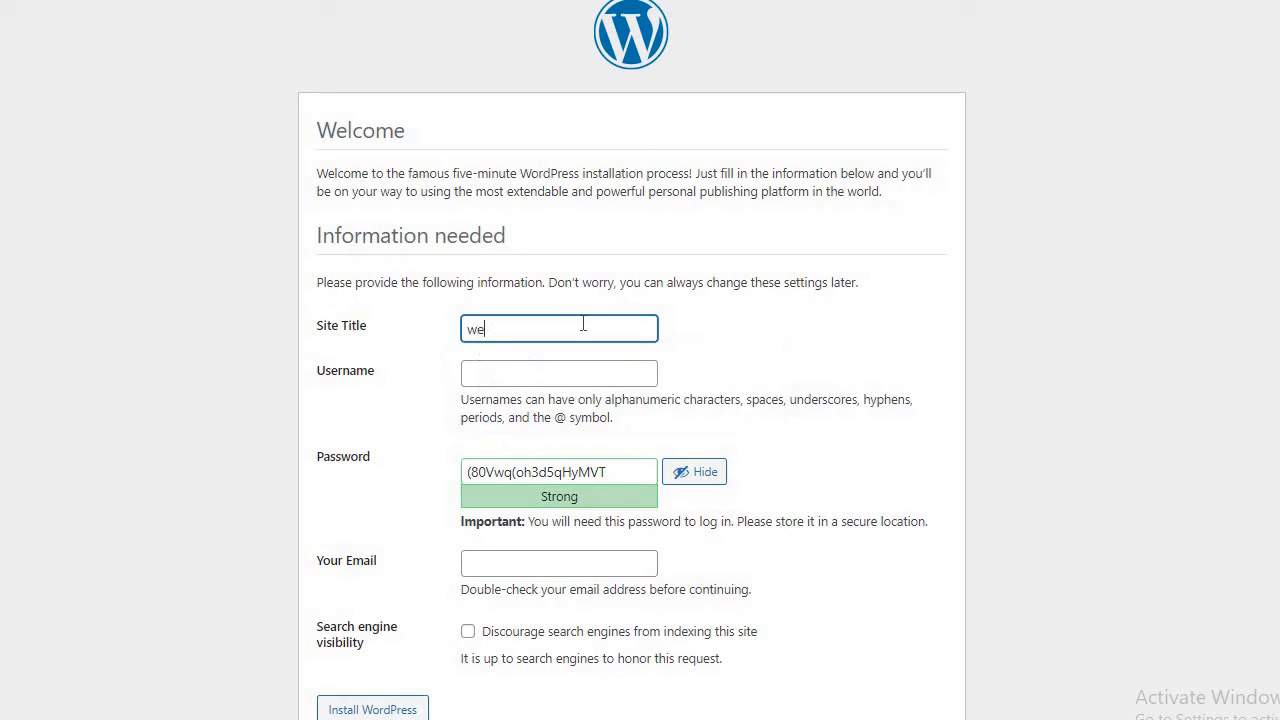
type("bcode")
Enter the administrator username and select the generated password for replacement.
left_click(500, 367)
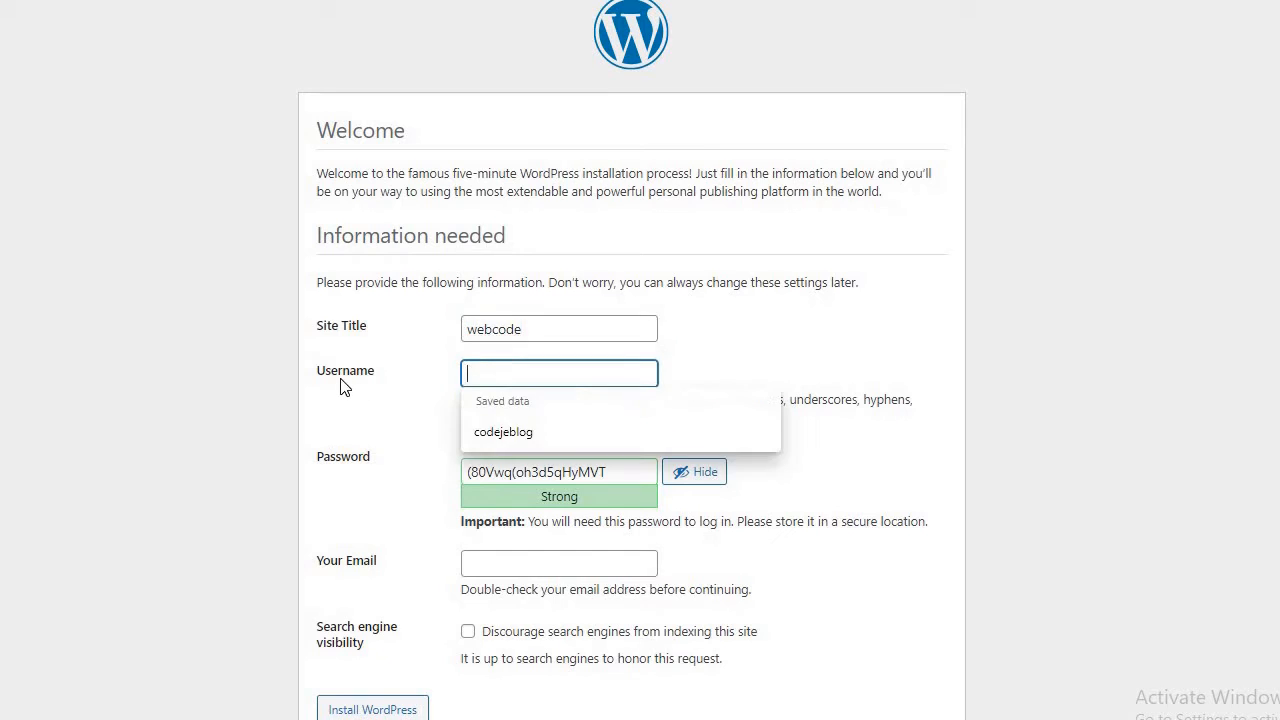
left_click_drag(378, 374, 308, 387)
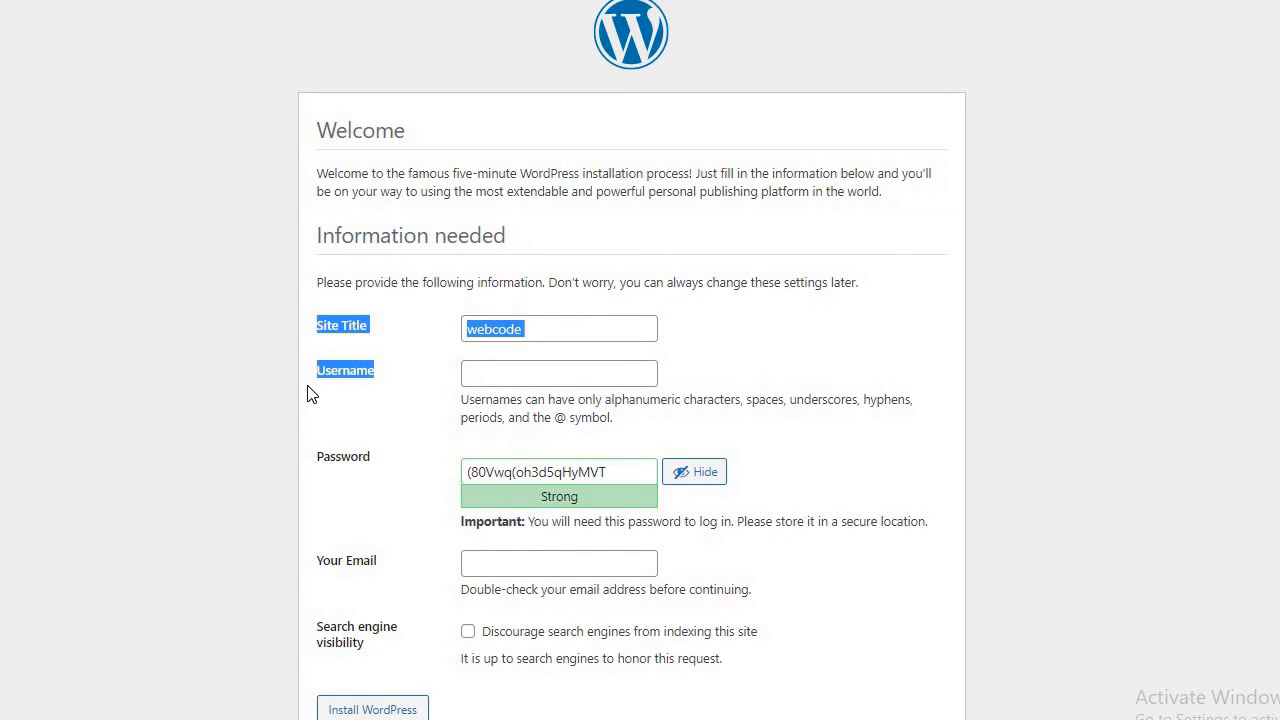
left_click(357, 394)
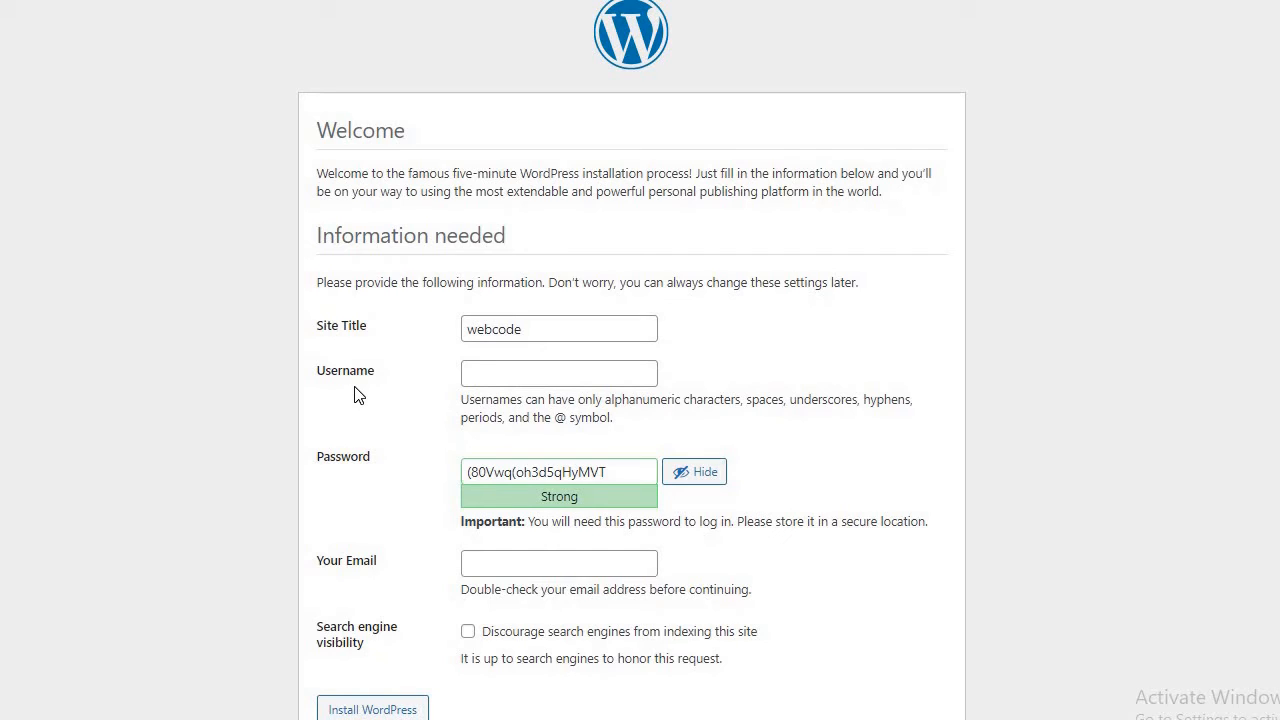
left_click(489, 366)
type("we")
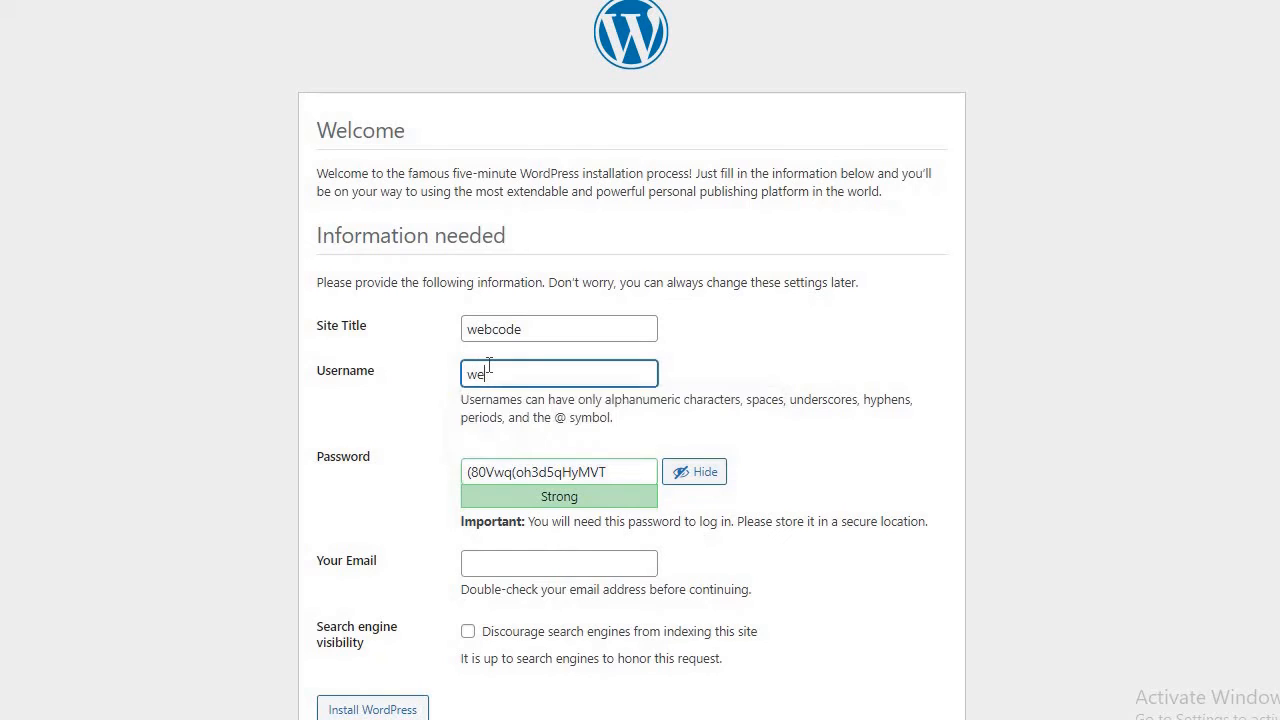
type("bcode")
type("admin")
left_click_drag(574, 378, 458, 380)
left_click_drag(626, 472, 463, 472)
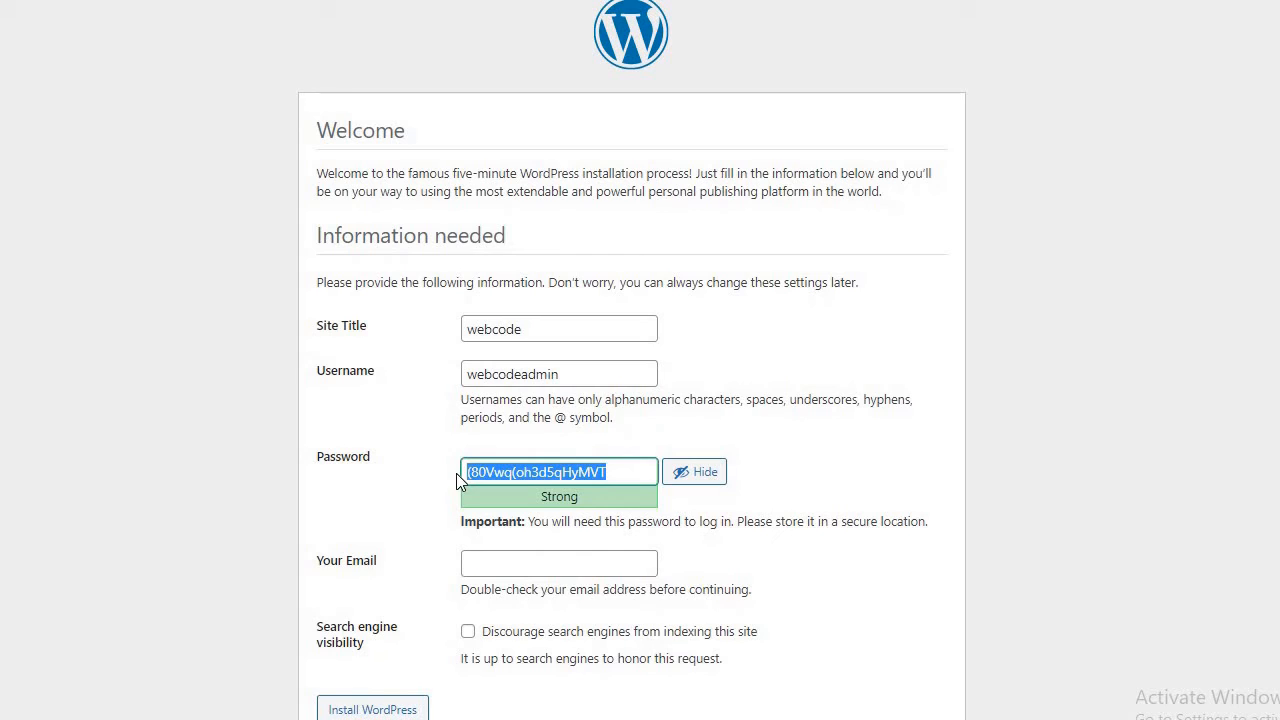
Replace the generated password with a custom one and tick 'Confirm use of weak password'.
type("webcode")
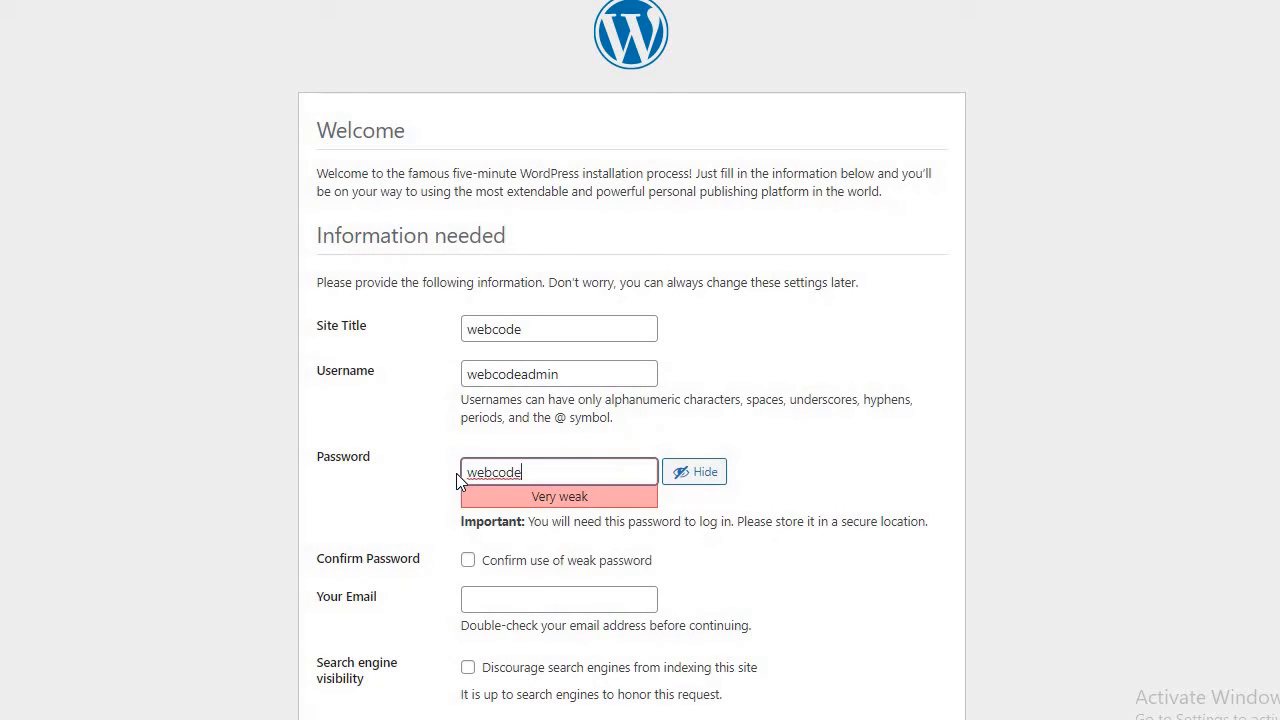
type("admin")
type("#321")
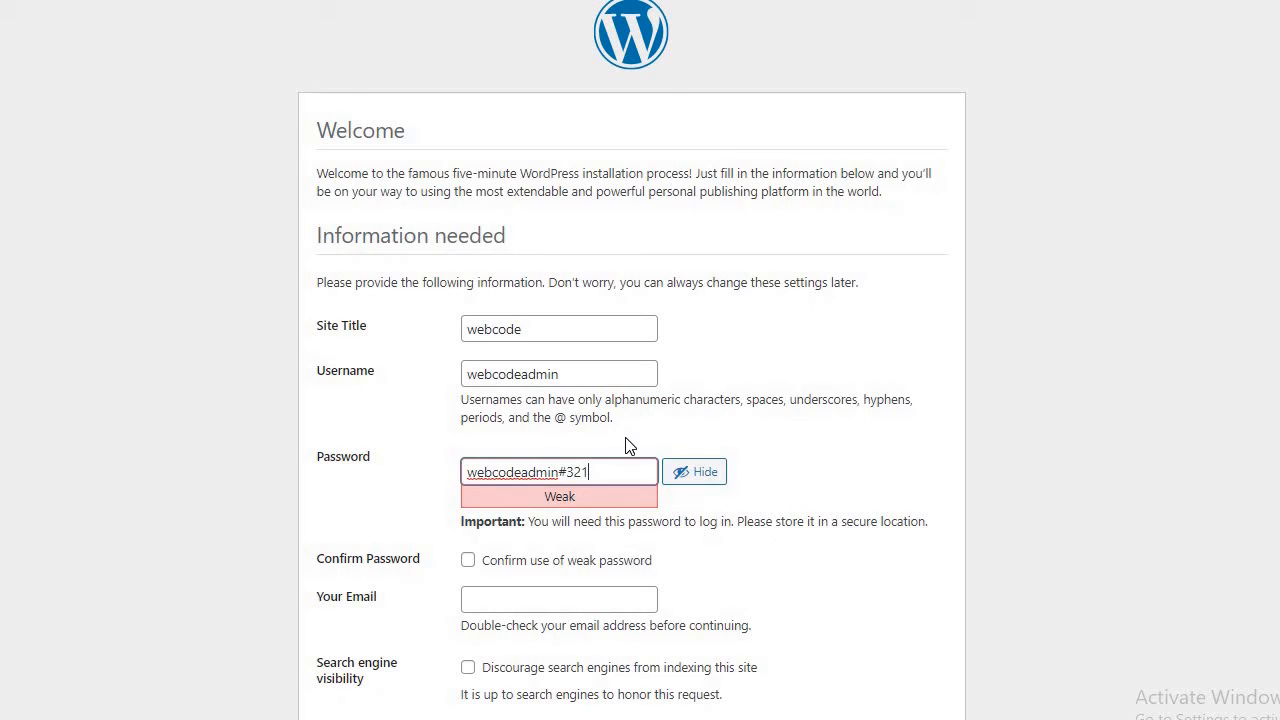
key("BackSpace")
key("BackSpace")
key("BackSpace")
key("BackSpace")
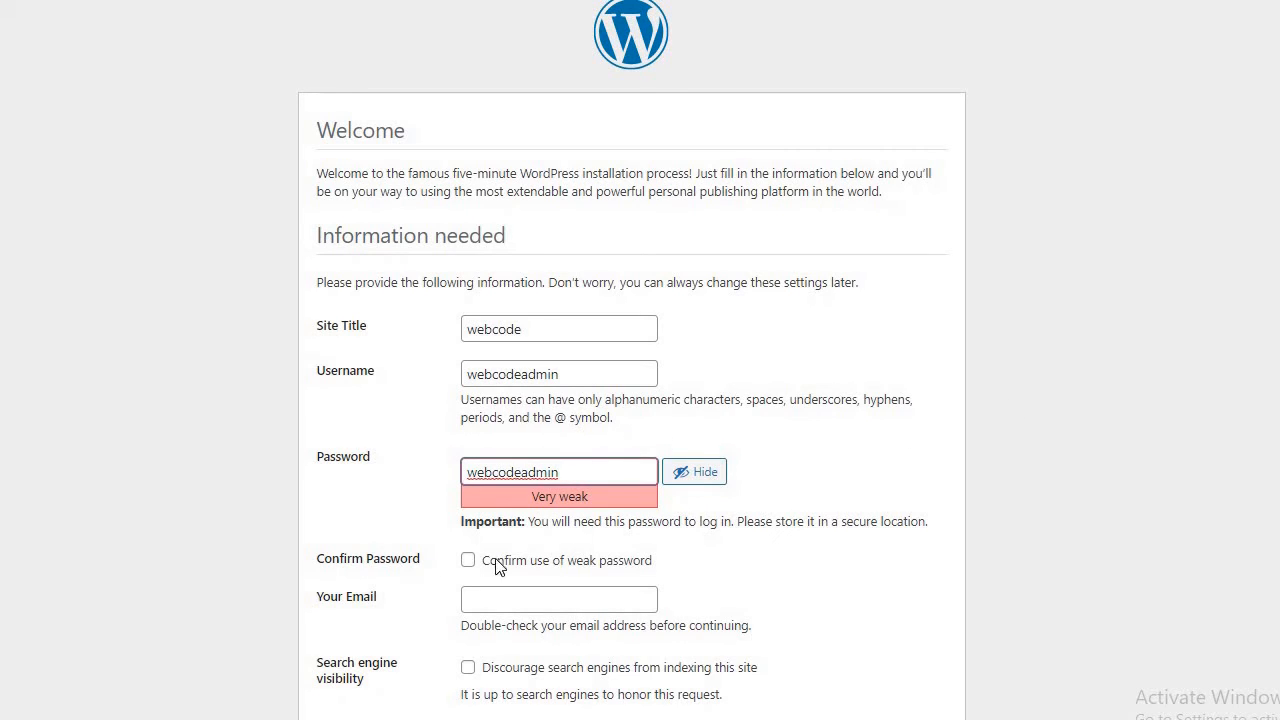
left_click(468, 561)
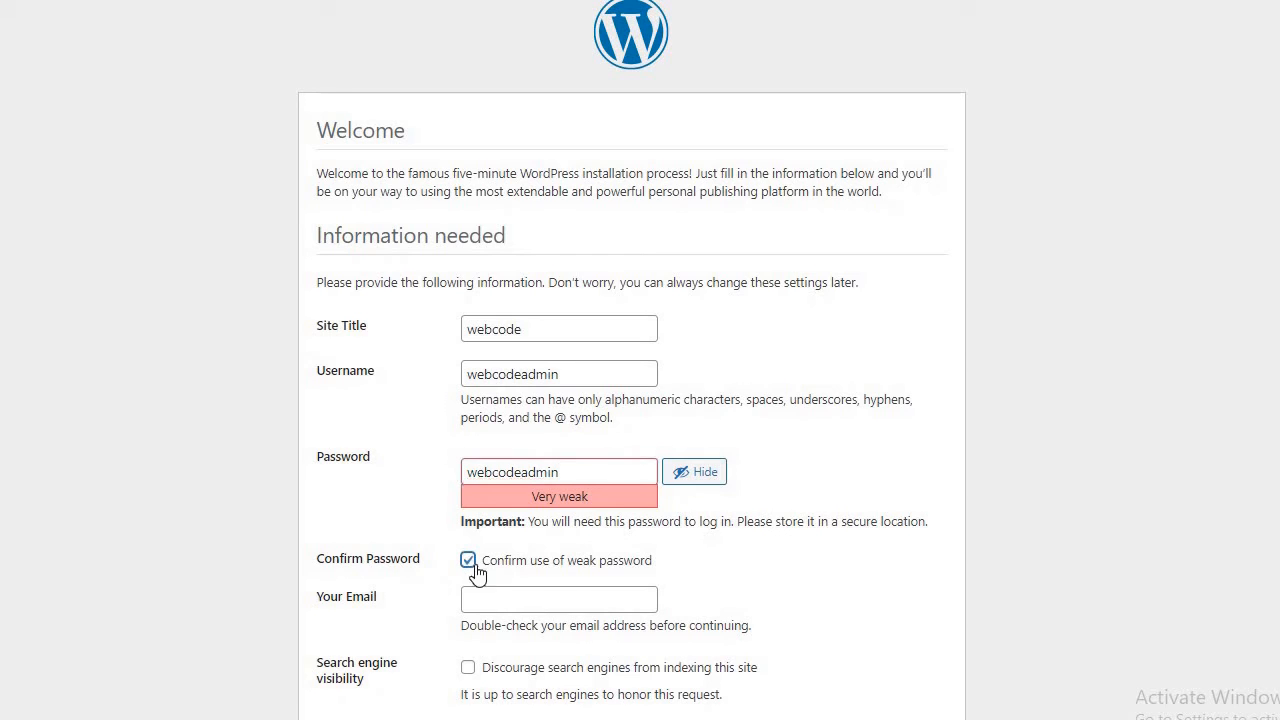
Fill in the Your Email field from the saved autofill suggestion.
left_click(525, 604)
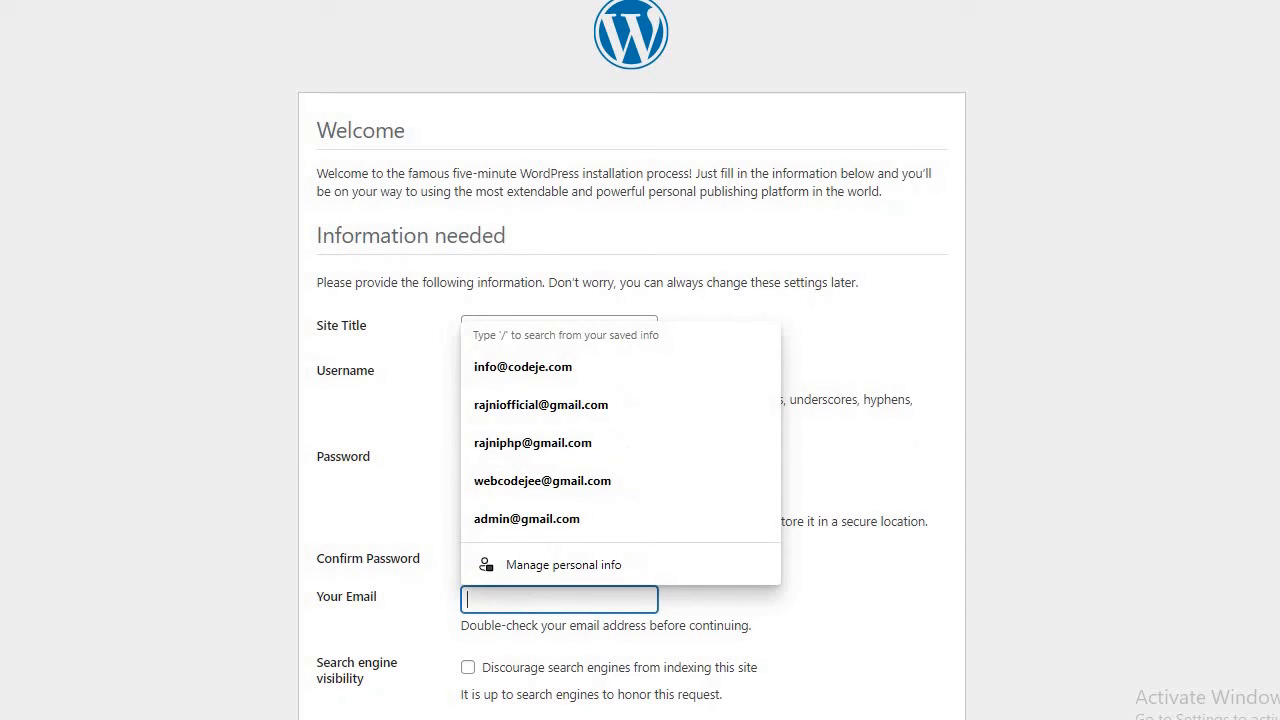
scroll(893, 482, "down", 1)
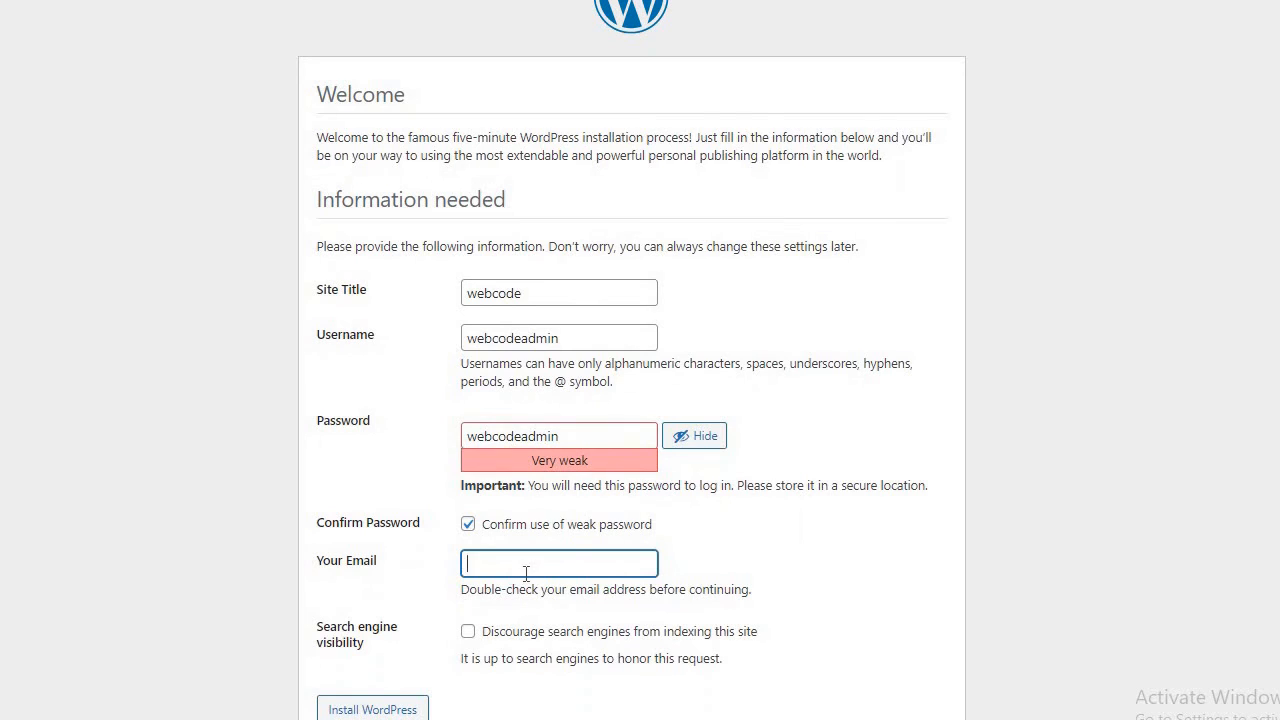
left_click(525, 574)
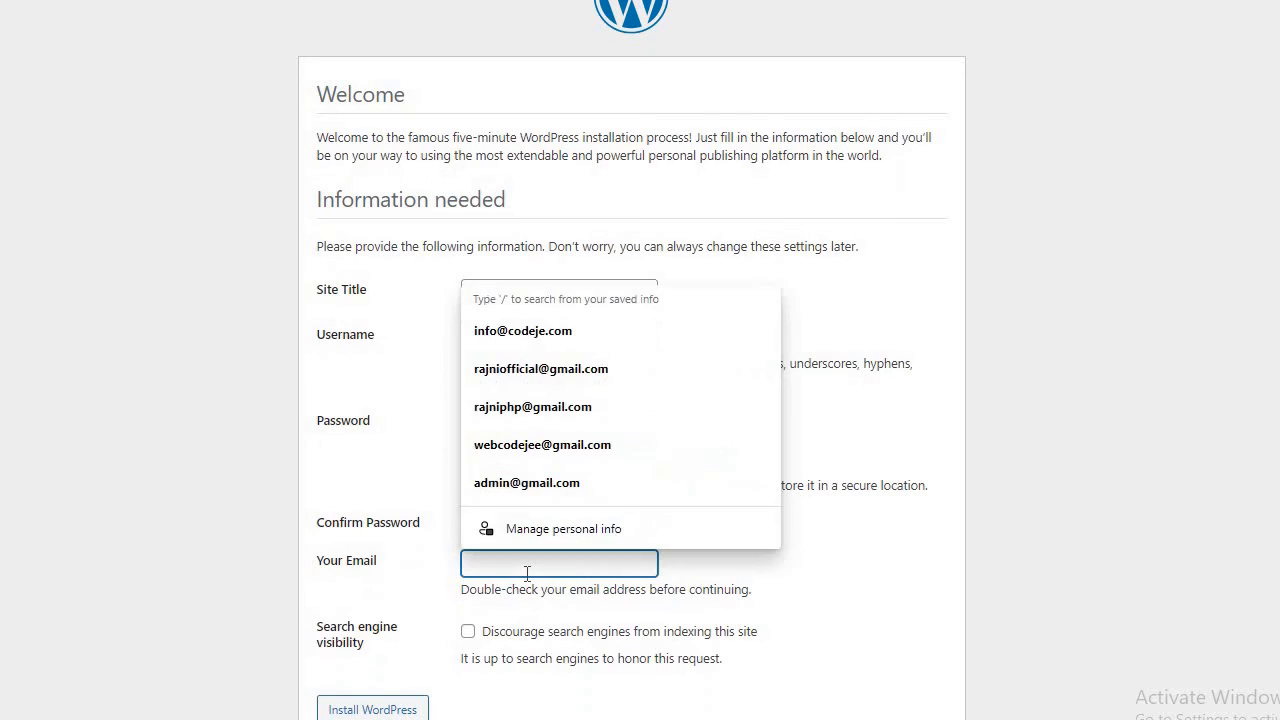
left_click(532, 330)
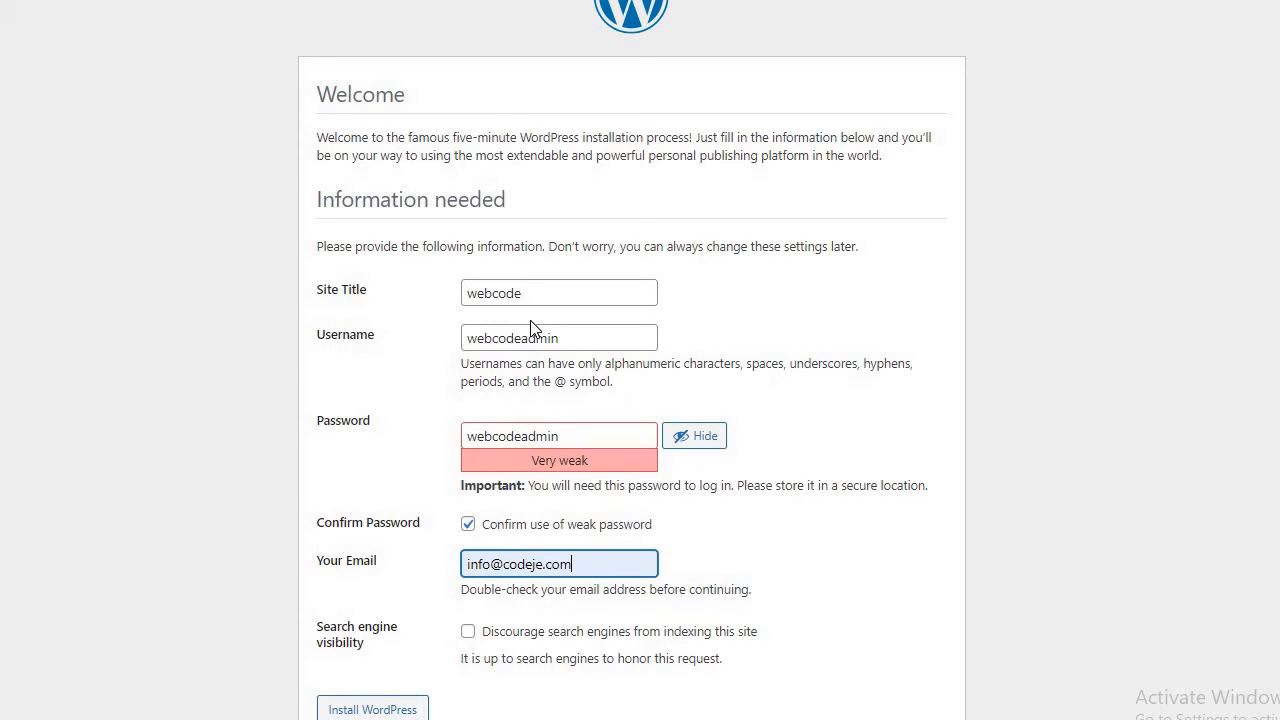
left_click(571, 564)
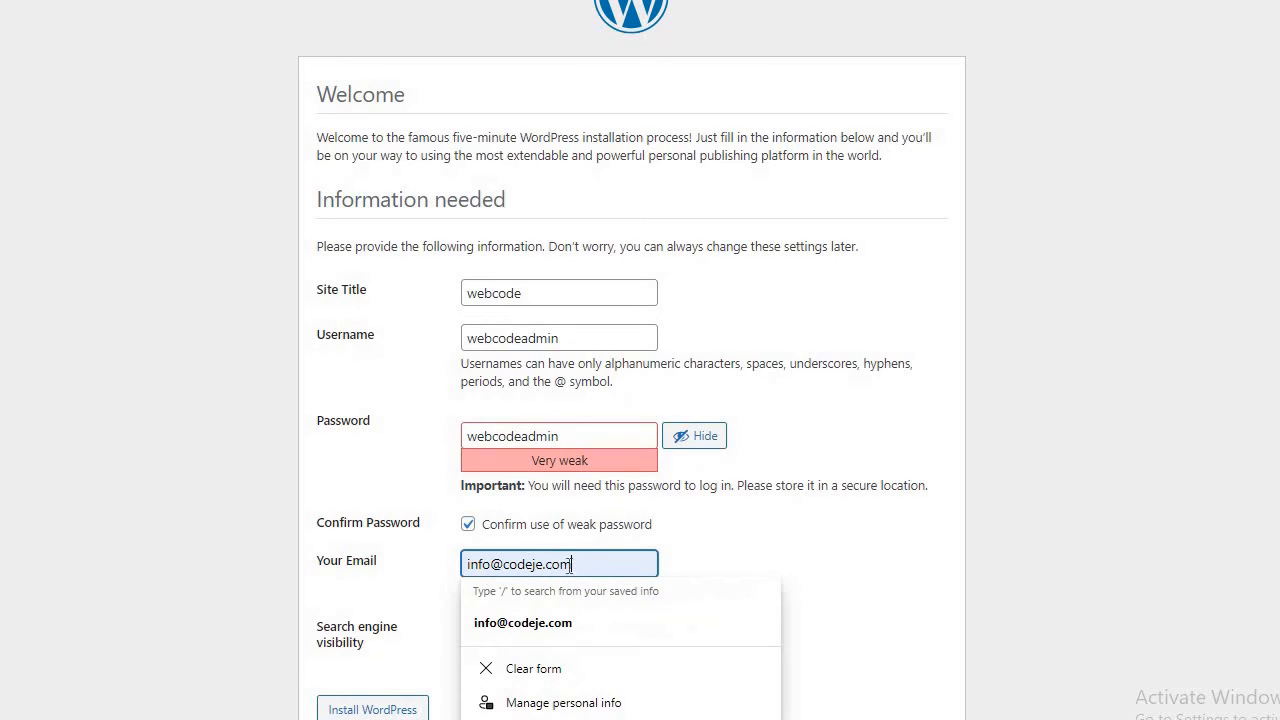
left_click_drag(571, 564, 437, 562)
left_click(838, 512)
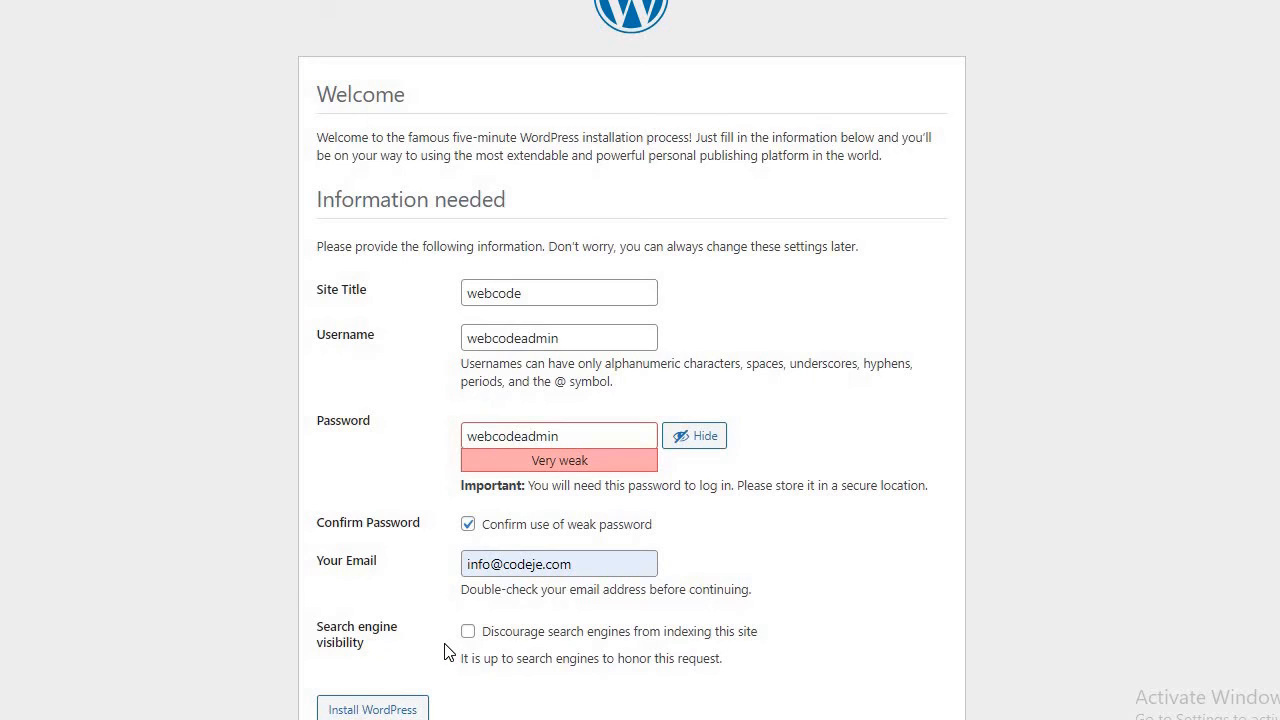
Install WordPress, then log in with the admin username and password to reach the Dashboard.
left_click(388, 710)
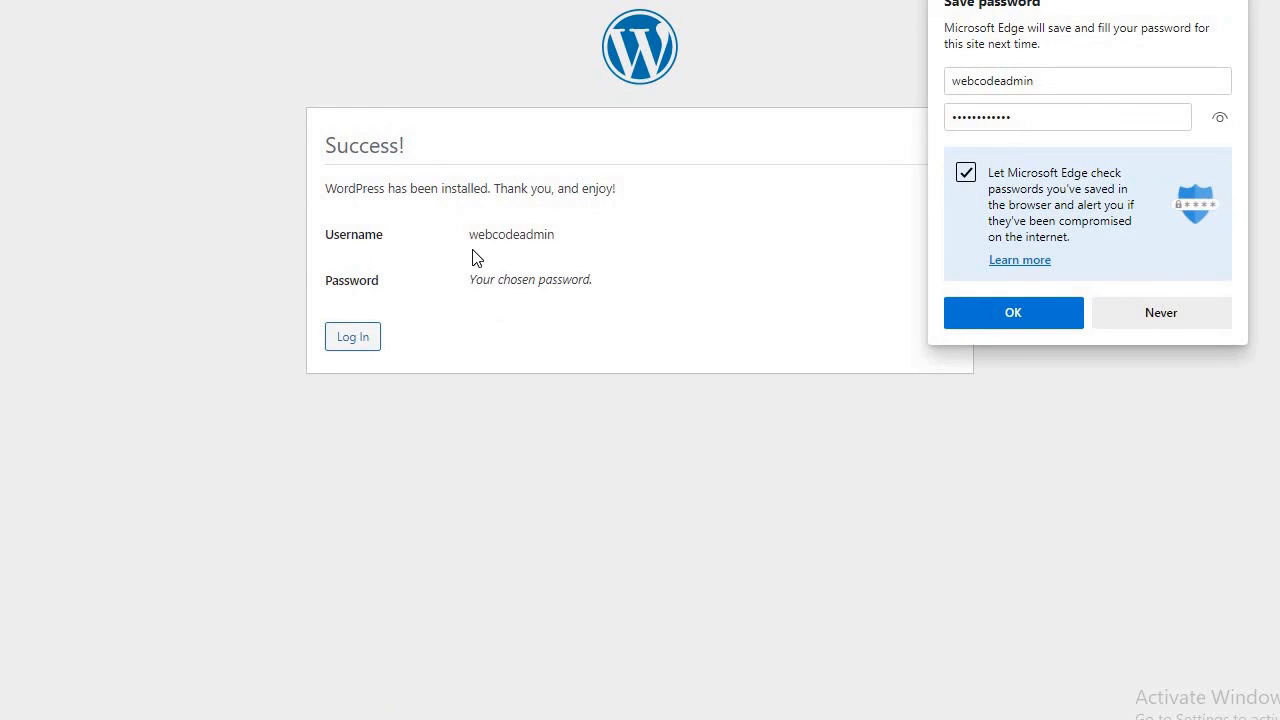
left_click(351, 345)
left_click(603, 269)
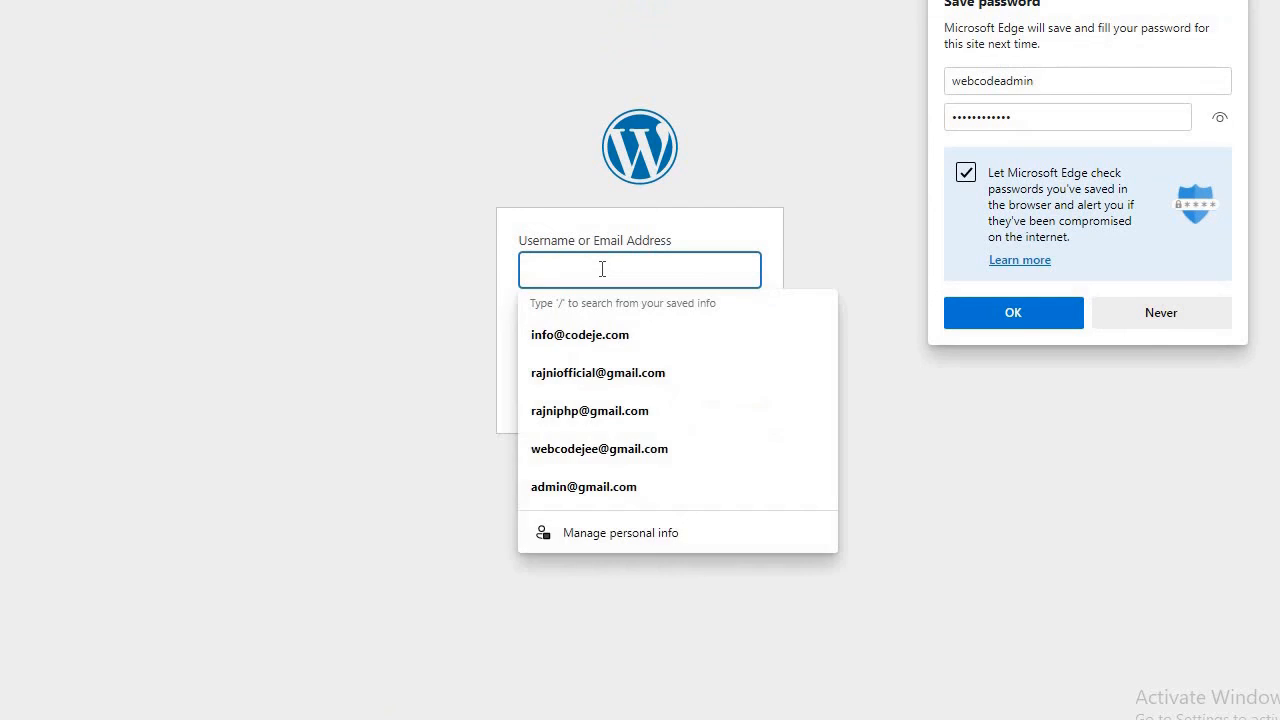
type("we")
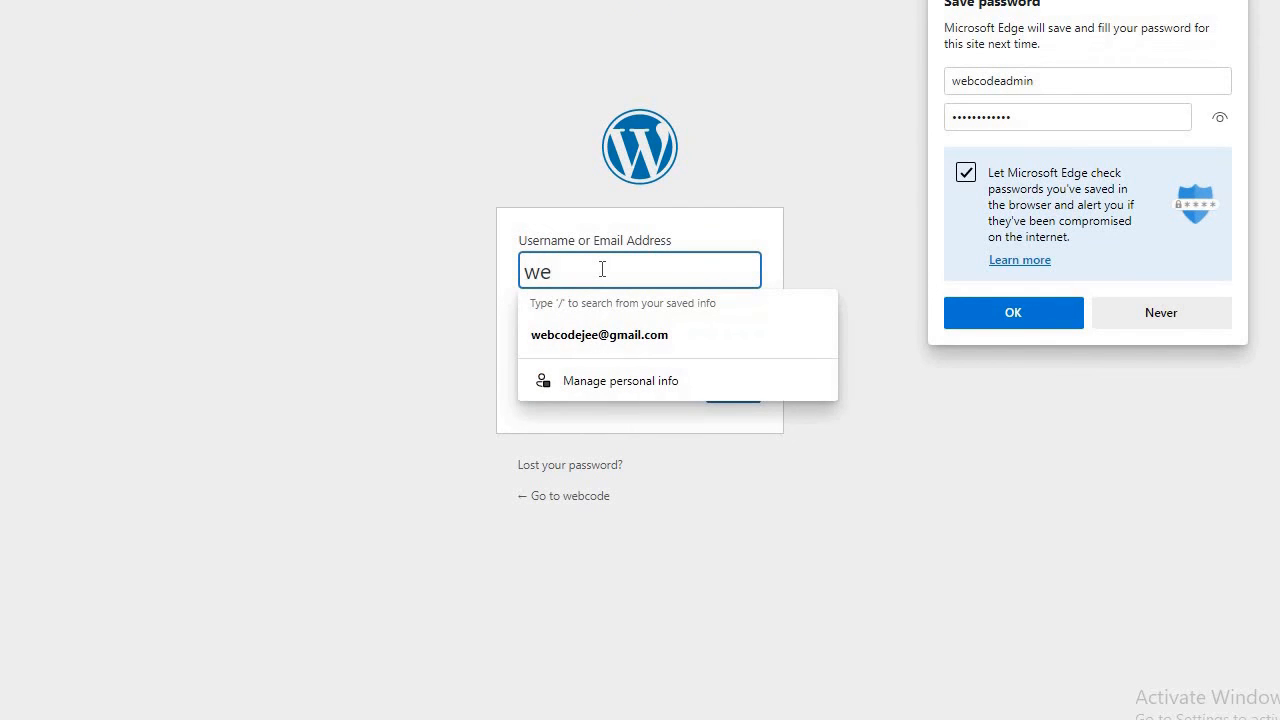
key("BackSpace")
key("BackSpace")
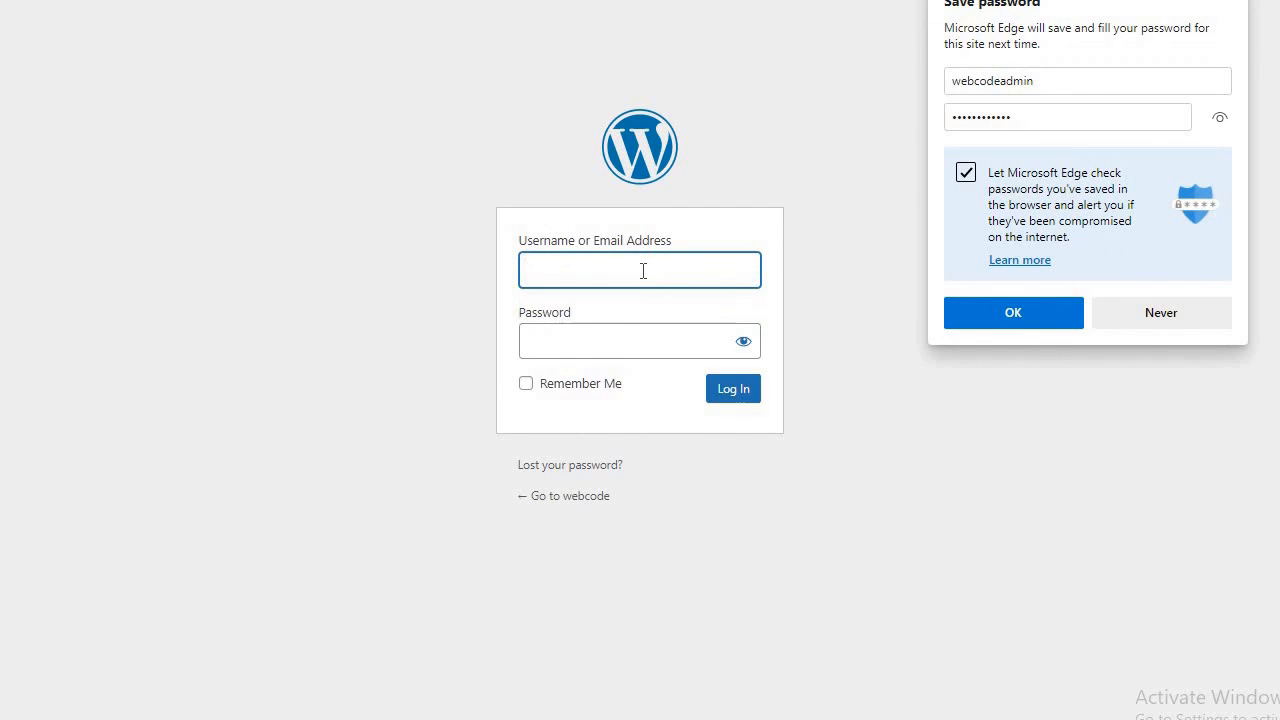
type("webcode")
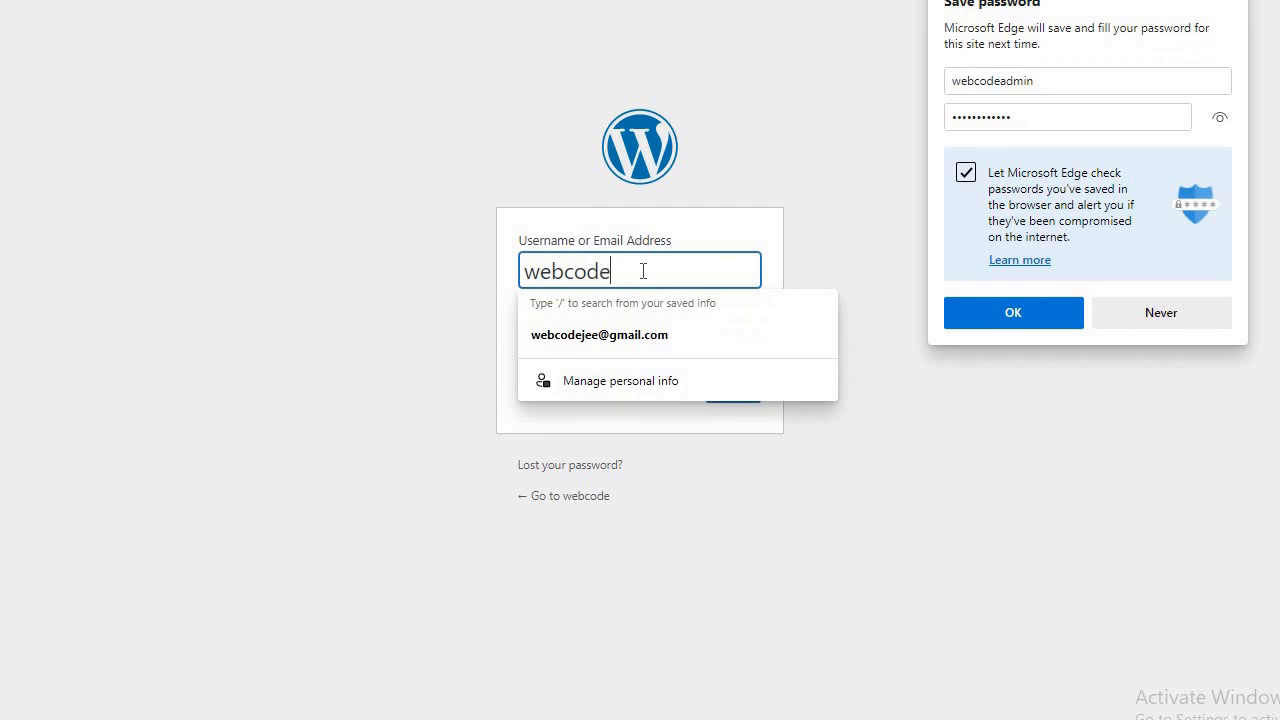
type("admin")
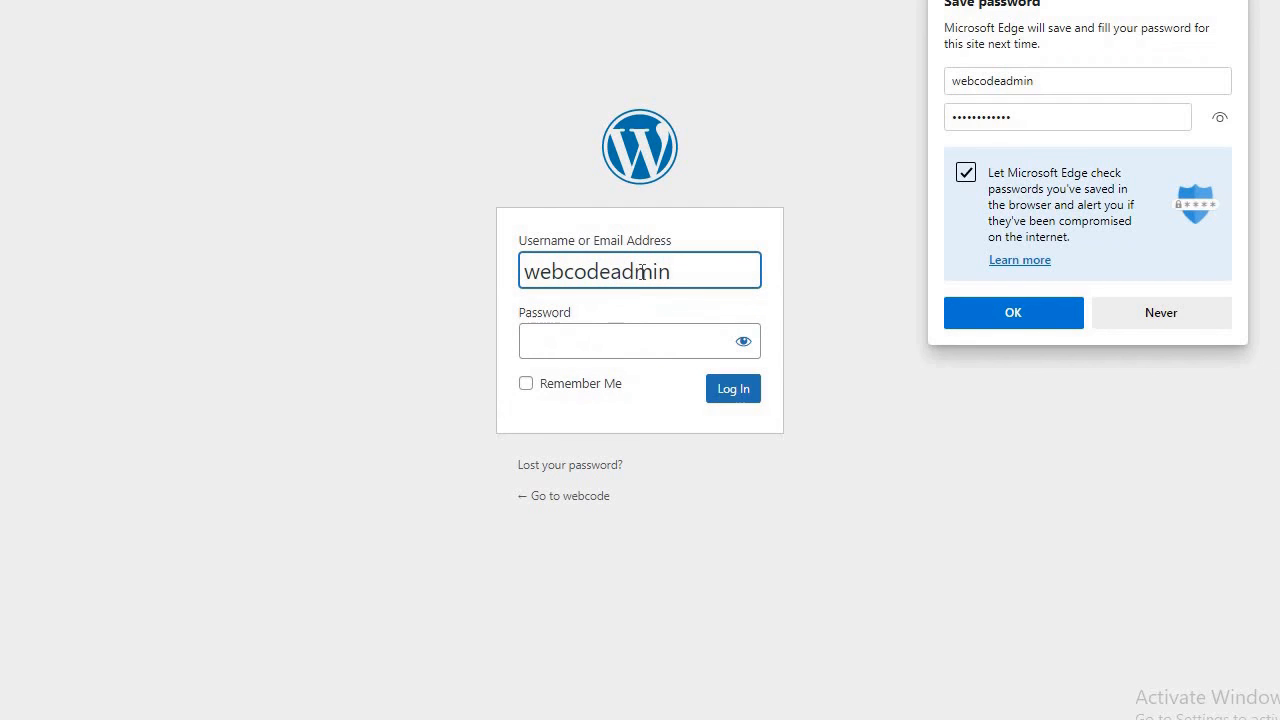
left_click(645, 336)
type("•••••••")
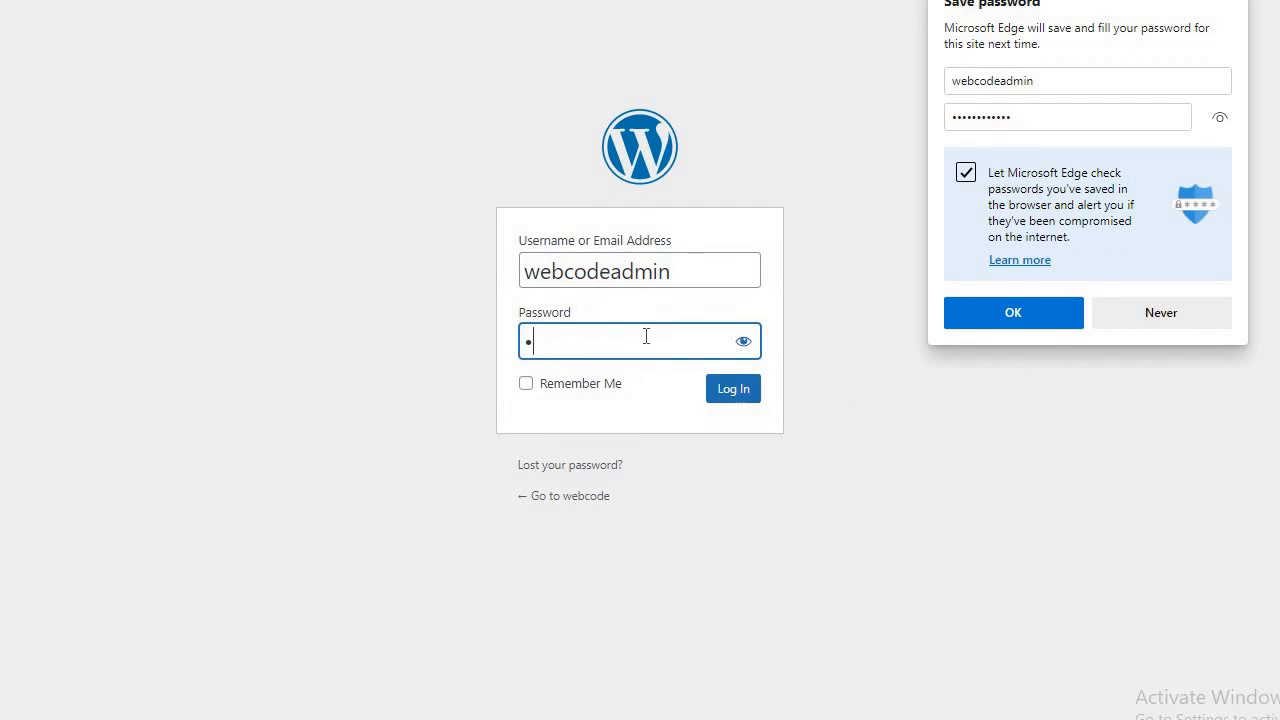
type("•••••")
left_click(746, 396)
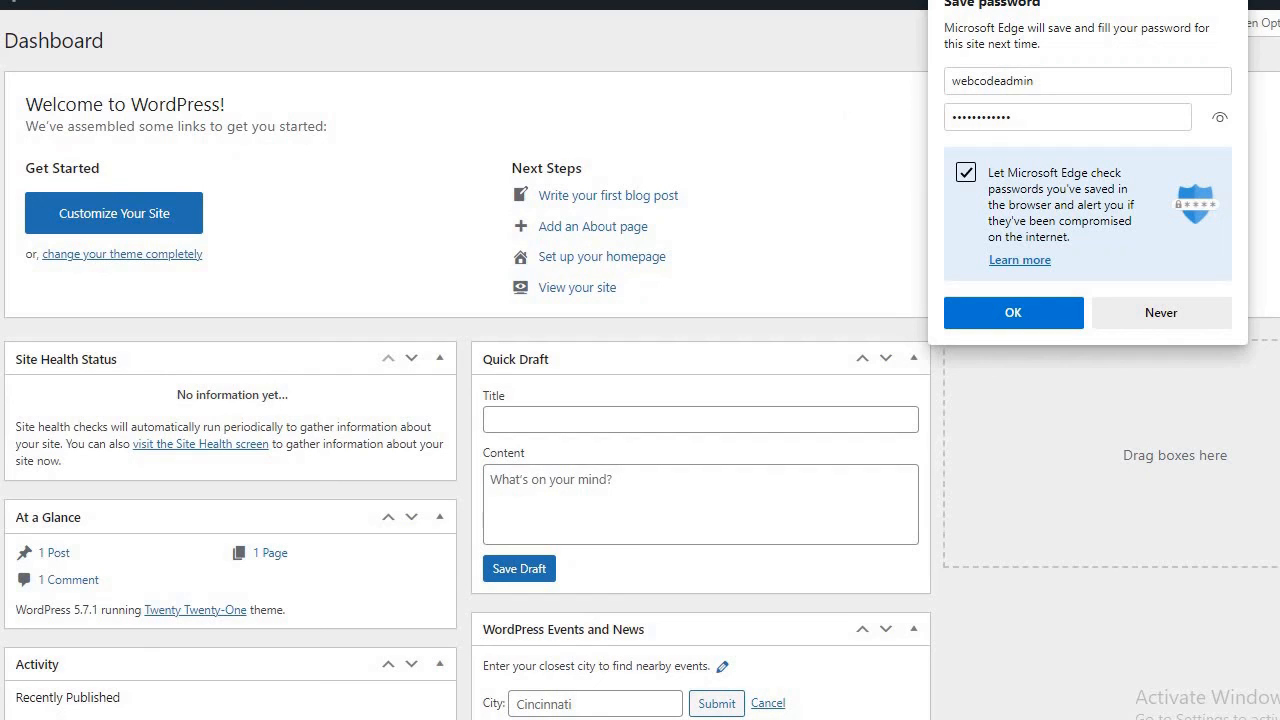
Dismiss Edge's Save password popup and open the WEBCODE front page with 'Hello world!' in a new tab.
left_click(1232, 1)
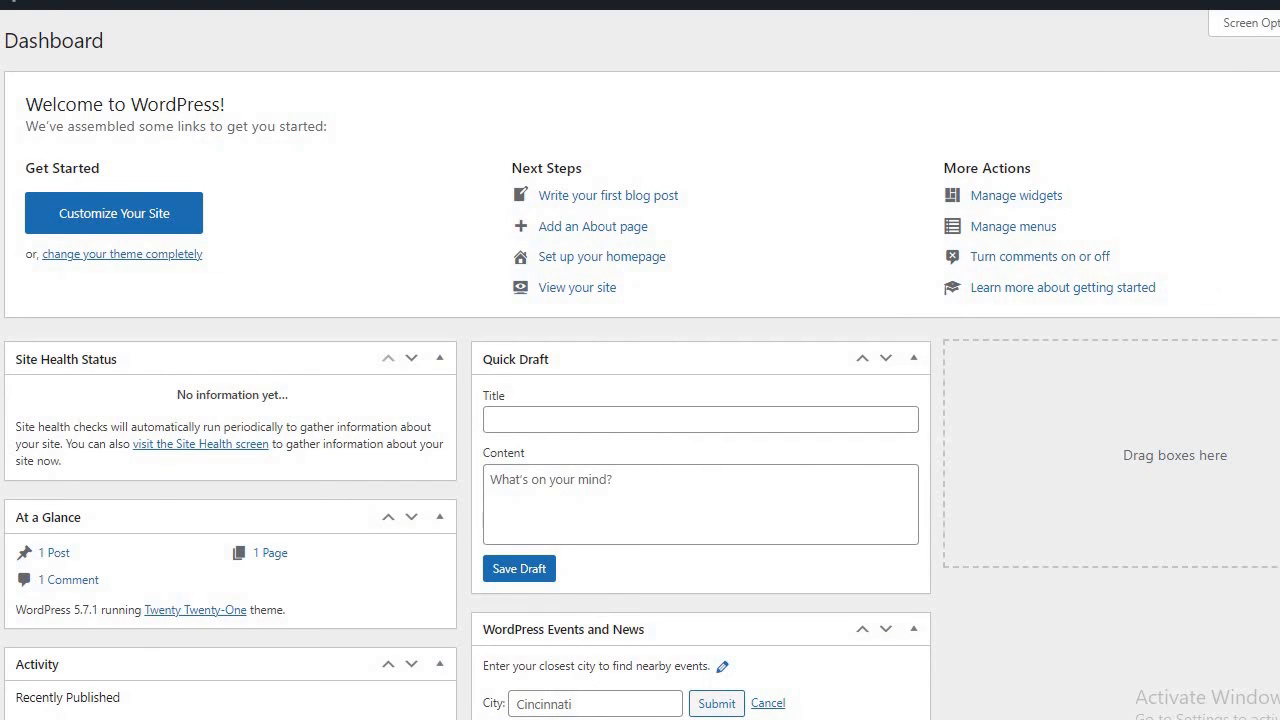
mouse_move(0, 172)
mouse_move(0, 141)
mouse_move(0, 3)
right_click(5, 28)
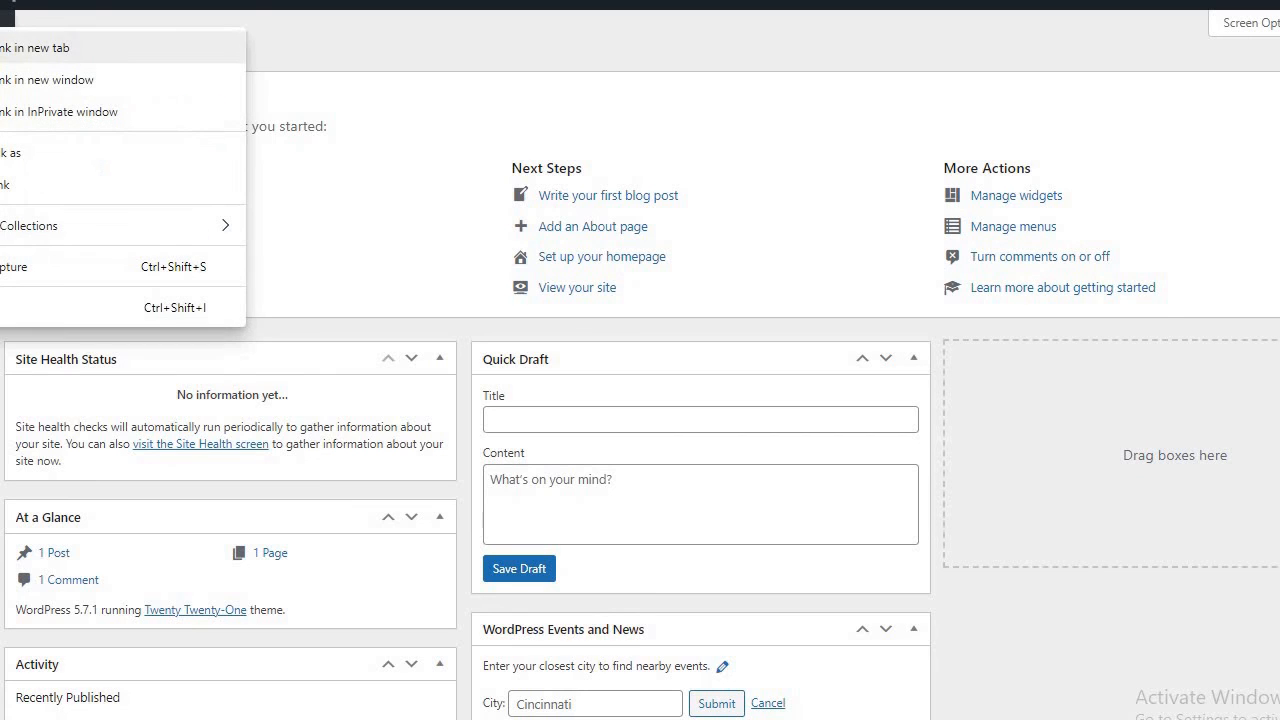
left_click(8, 48)
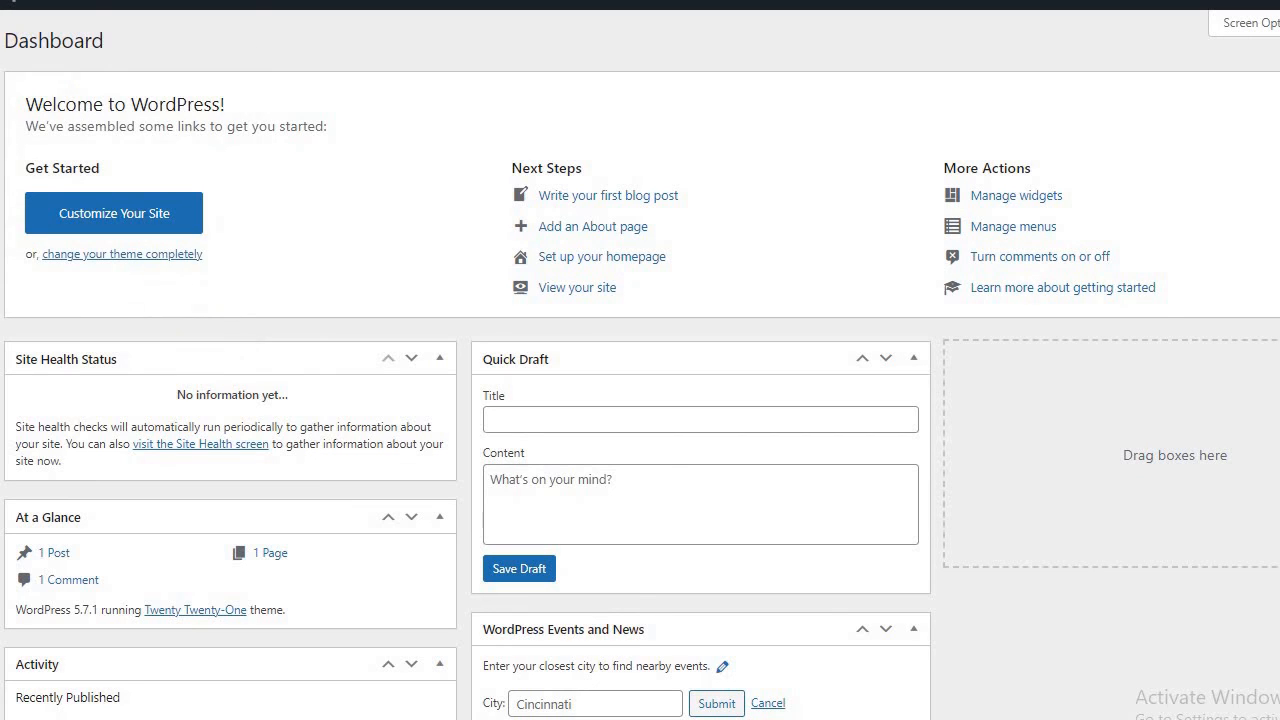
key("ctrl+Tab")
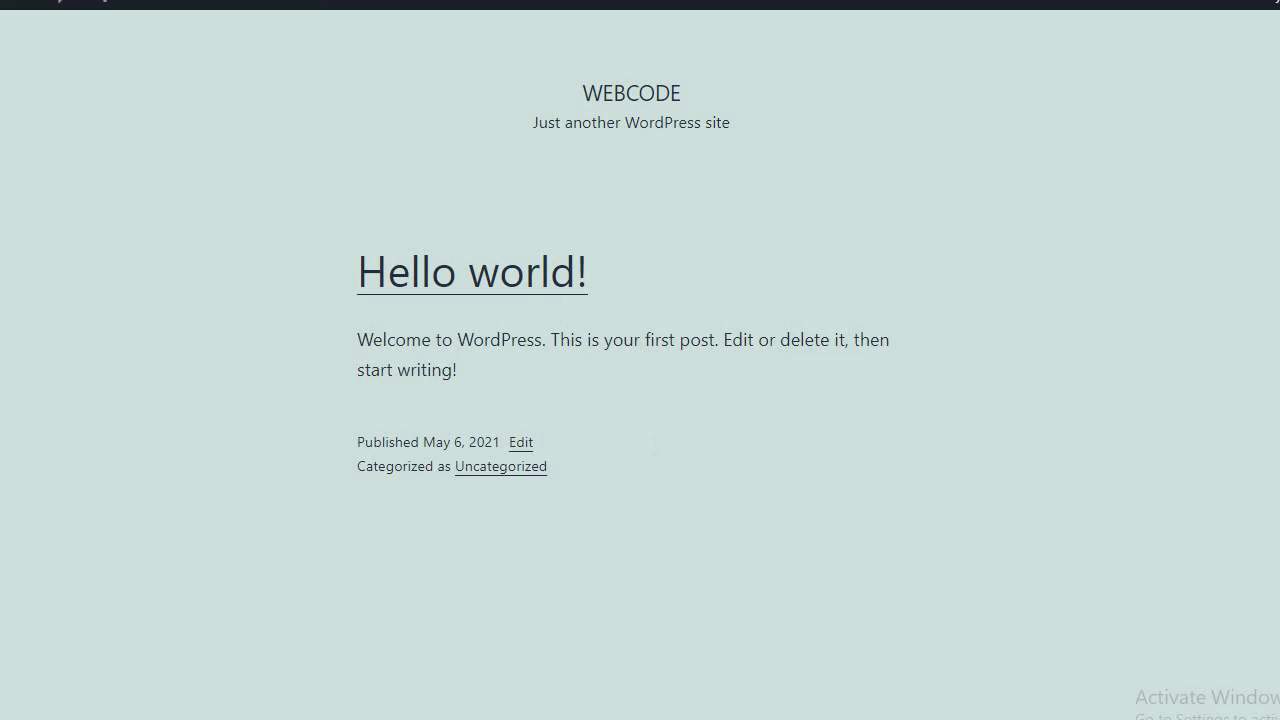
scroll(640, 400, "down", 5)
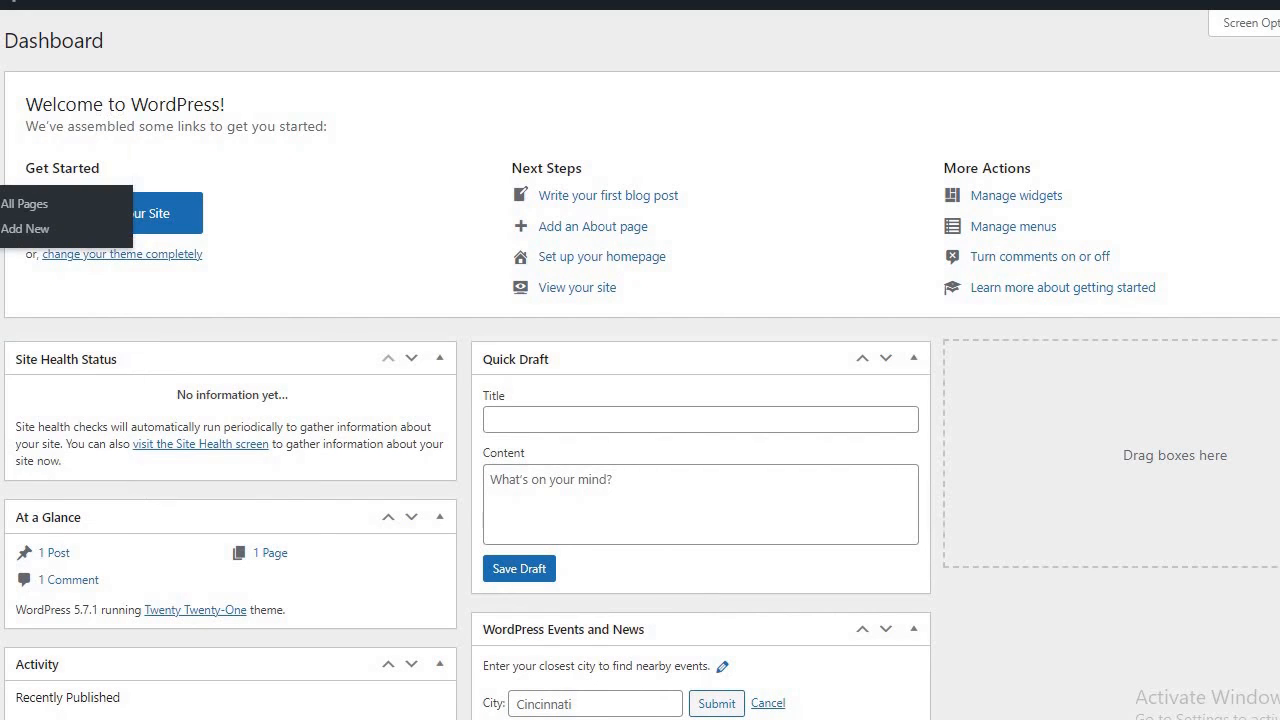
Browse All Pages, then Posts, then Appearance > Themes showing Twenty Twenty-One active.
left_click(1, 203)
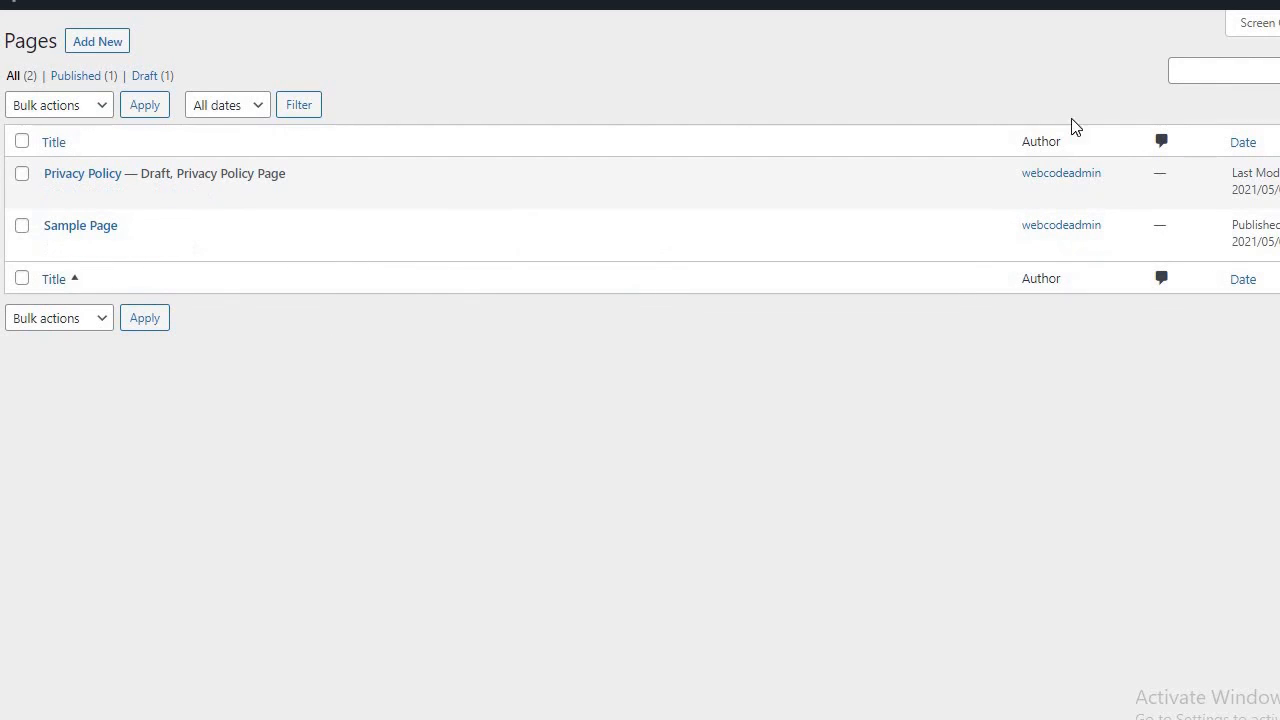
mouse_move(286, 290)
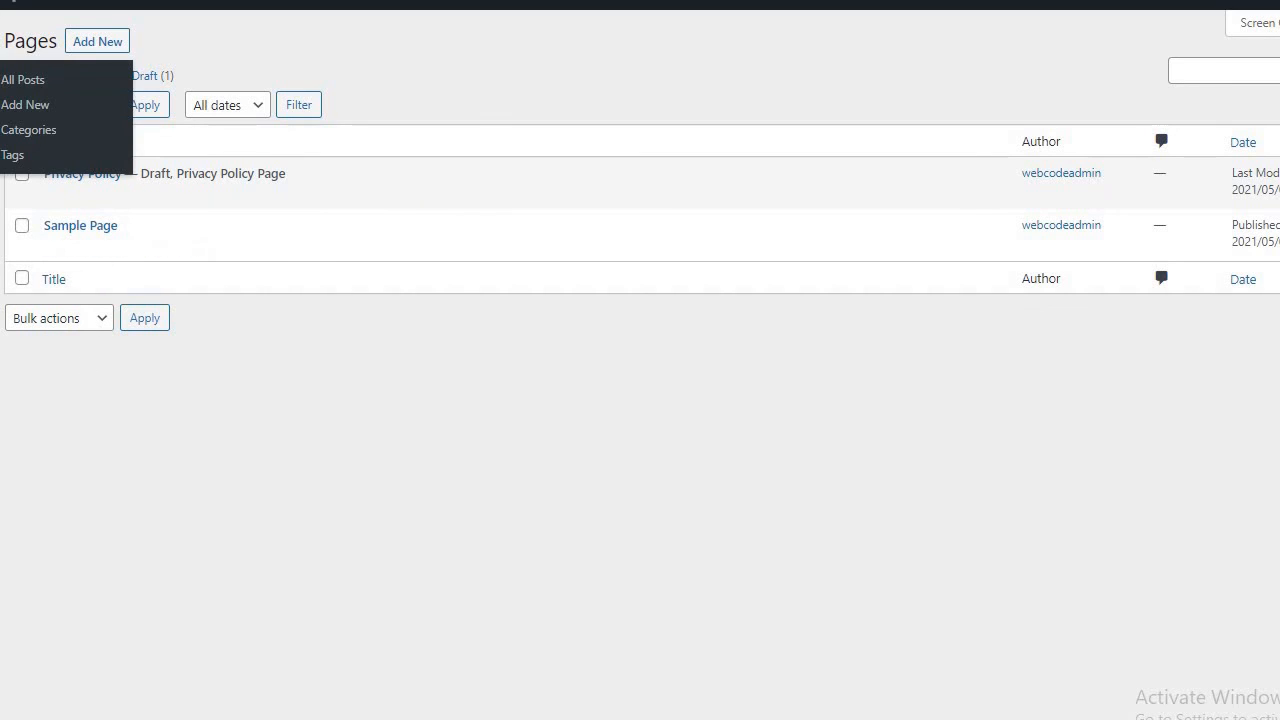
left_click(0, 77)
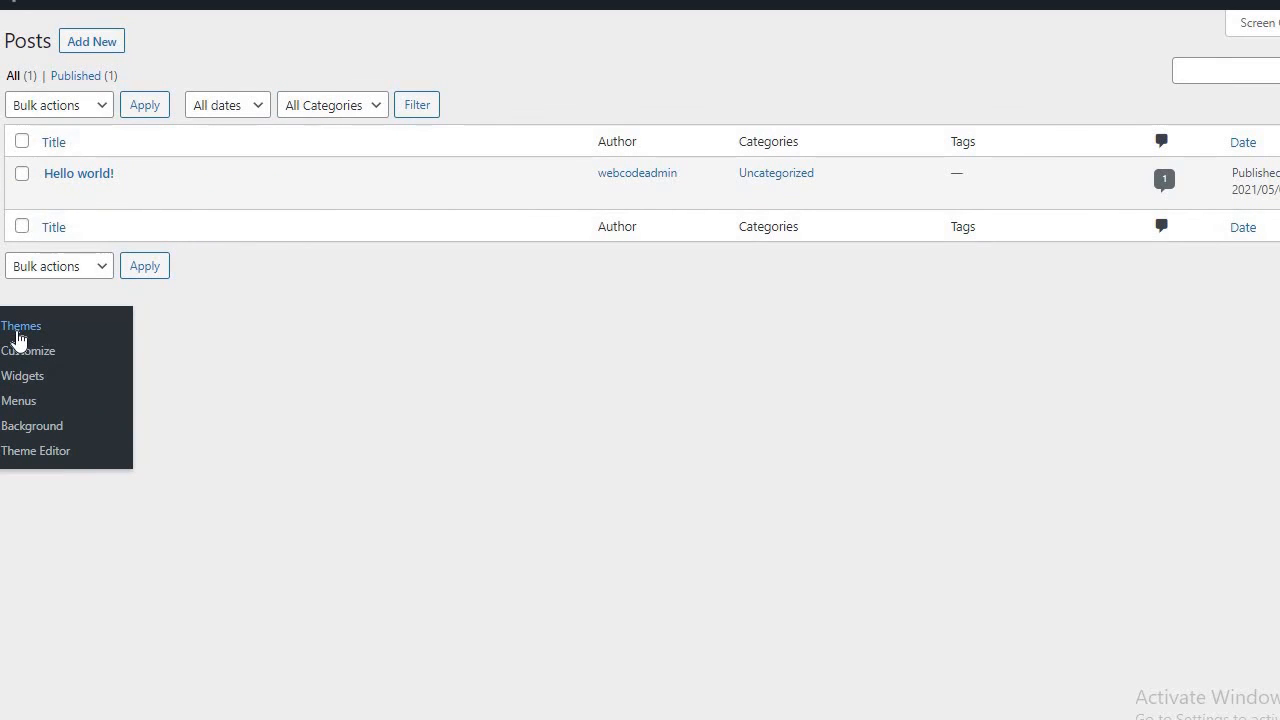
left_click(18, 330)
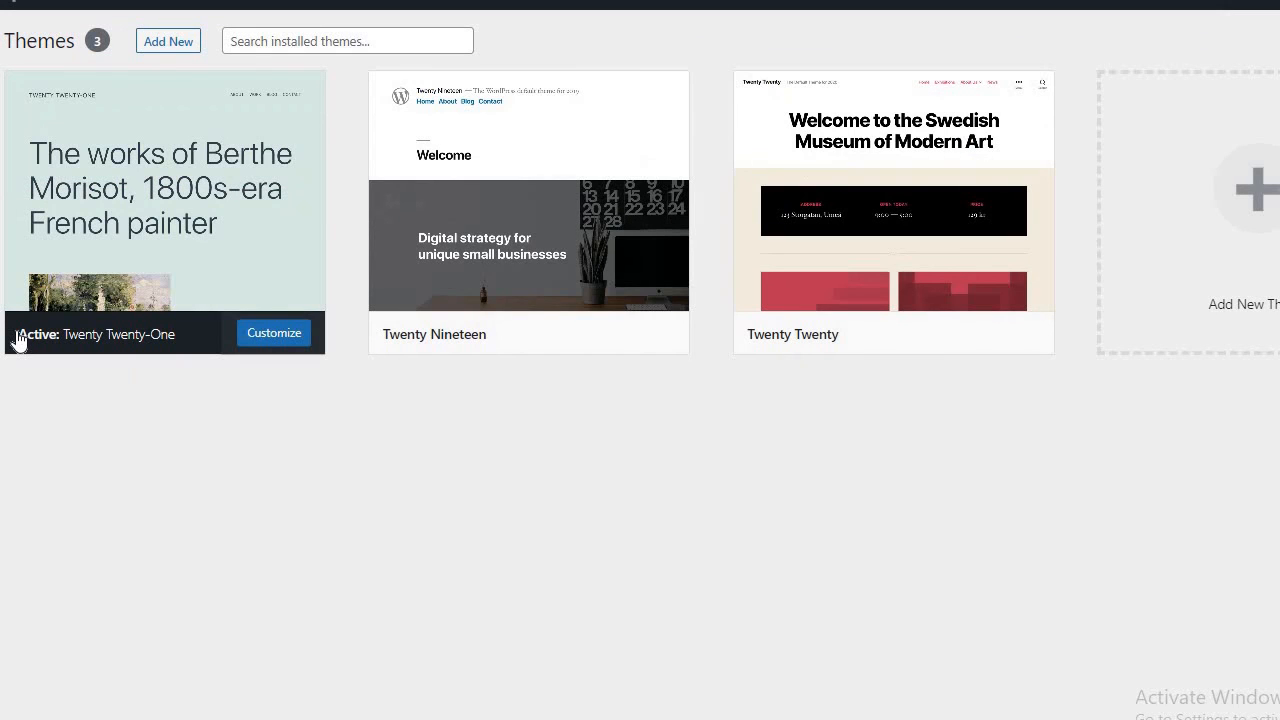